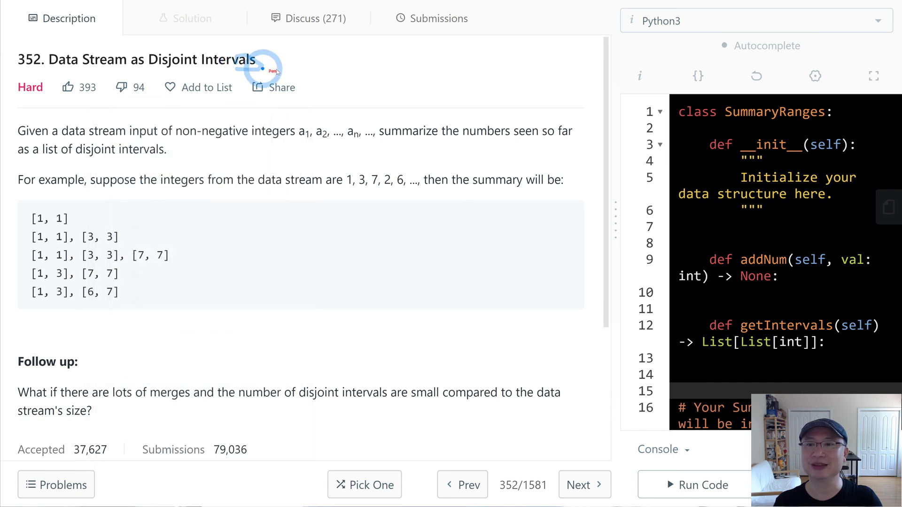
# Underline problem 352's title, the Hard badge, and 'non-negative integers', 'intervals', 'the summary will be'.
pyautogui.moveTo(262, 68); pyautogui.dragTo(254, 69)
pyautogui.moveTo(21, 99); pyautogui.dragTo(49, 103)
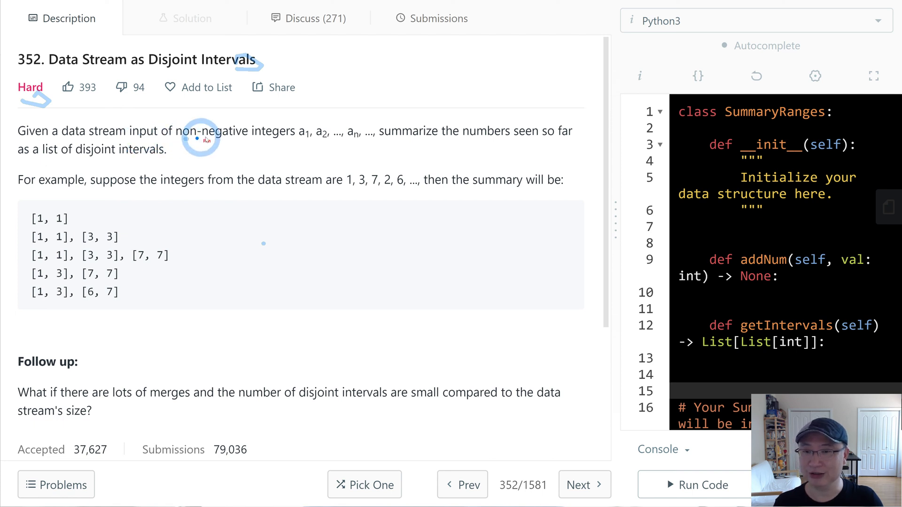
pyautogui.moveTo(184, 140); pyautogui.dragTo(359, 137)
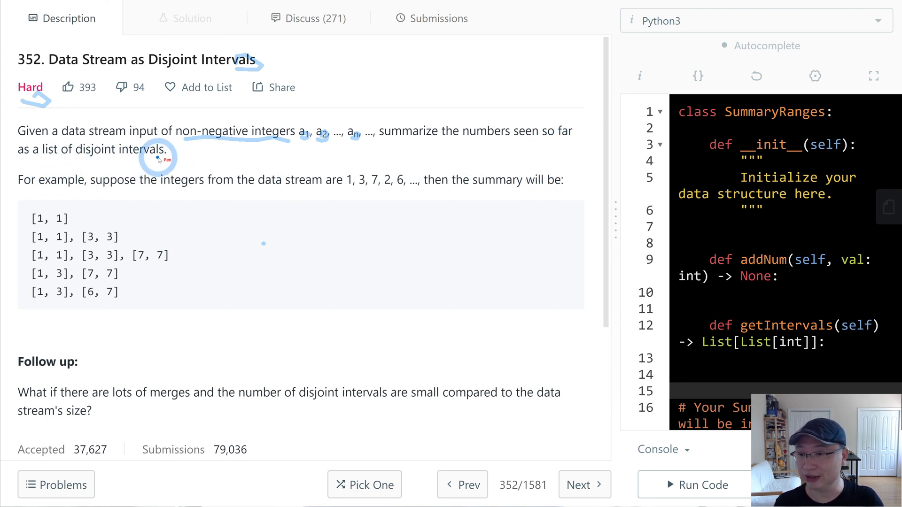
pyautogui.moveTo(161, 156); pyautogui.dragTo(167, 162)
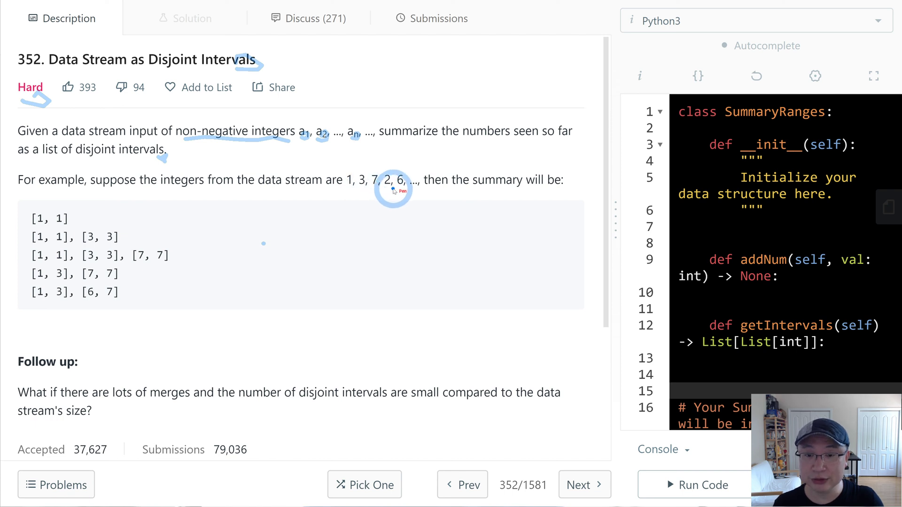
pyautogui.moveTo(451, 189); pyautogui.dragTo(562, 188)
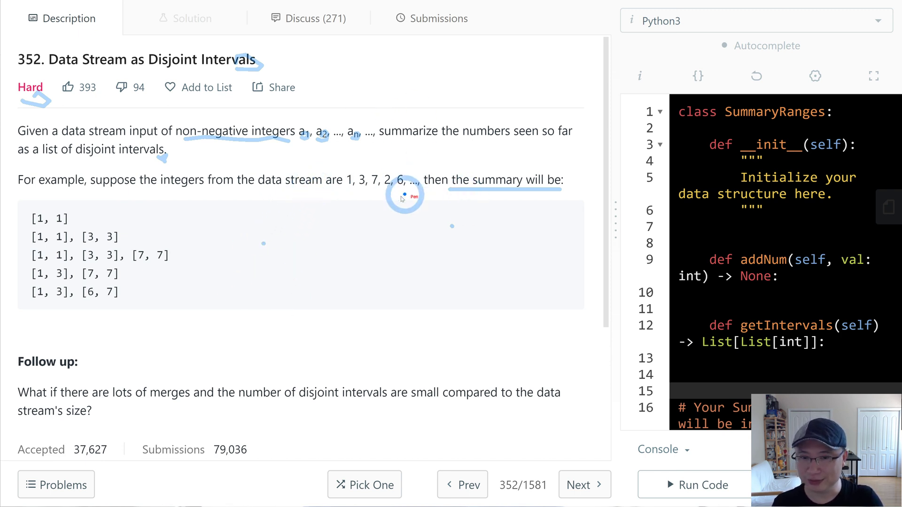
# Mark stream values 1, 3, 7 and underline the matching intervals [1, 1], [3, 3], [7, 7].
pyautogui.moveTo(349, 175); pyautogui.dragTo(348, 188)
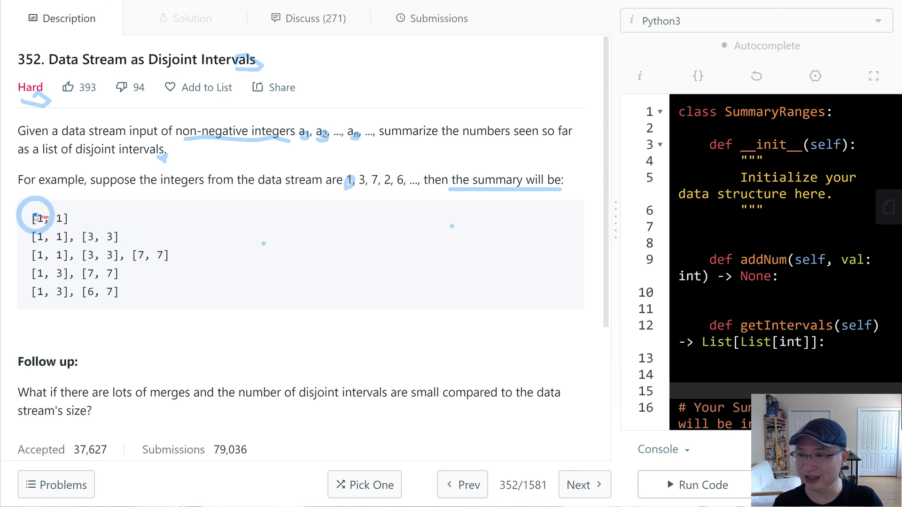
pyautogui.moveTo(35, 217); pyautogui.dragTo(62, 218)
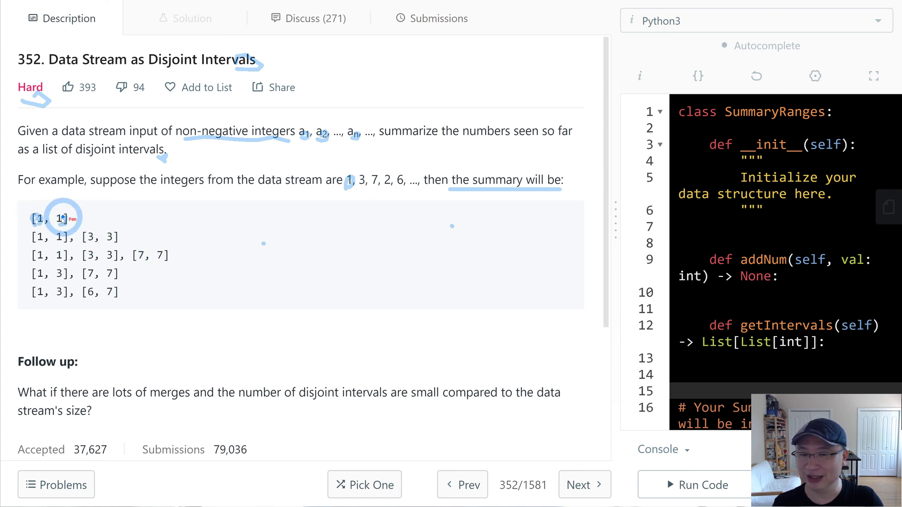
pyautogui.moveTo(360, 182); pyautogui.dragTo(363, 186)
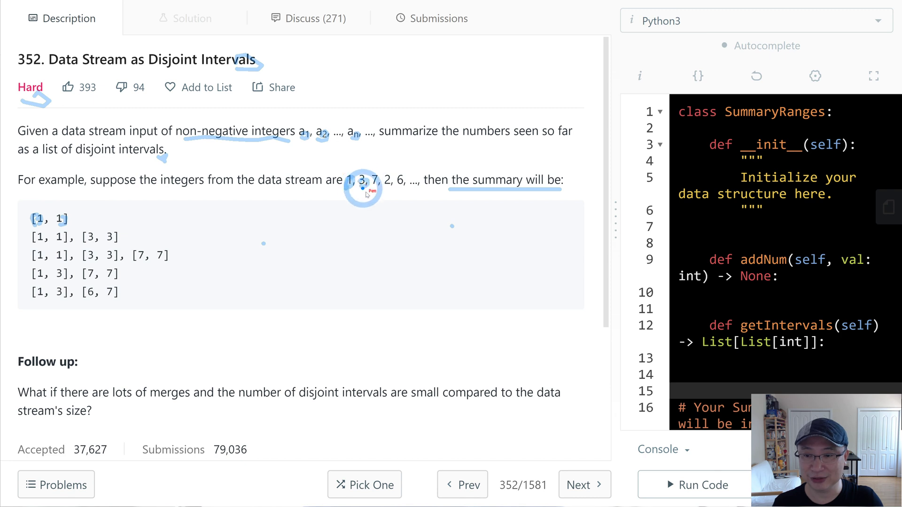
pyautogui.click(368, 195)
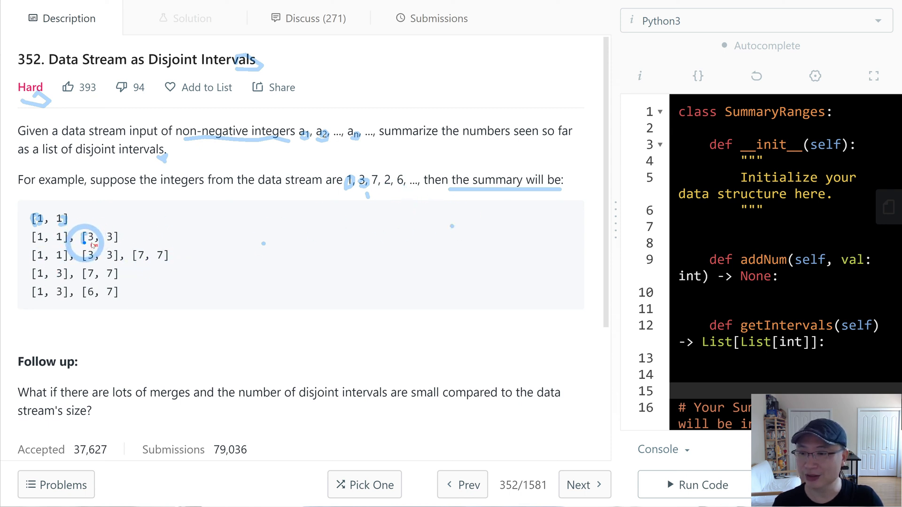
pyautogui.moveTo(372, 175); pyautogui.dragTo(382, 186)
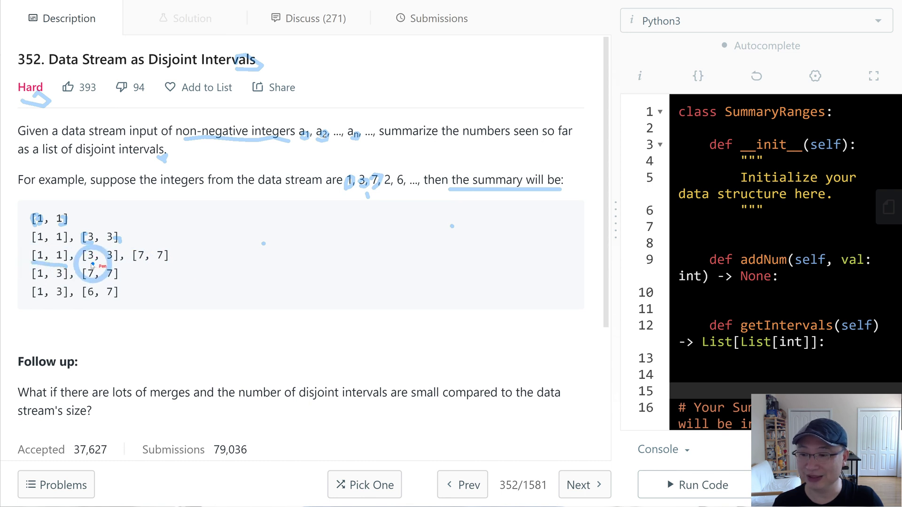
pyautogui.moveTo(92, 262); pyautogui.dragTo(166, 266)
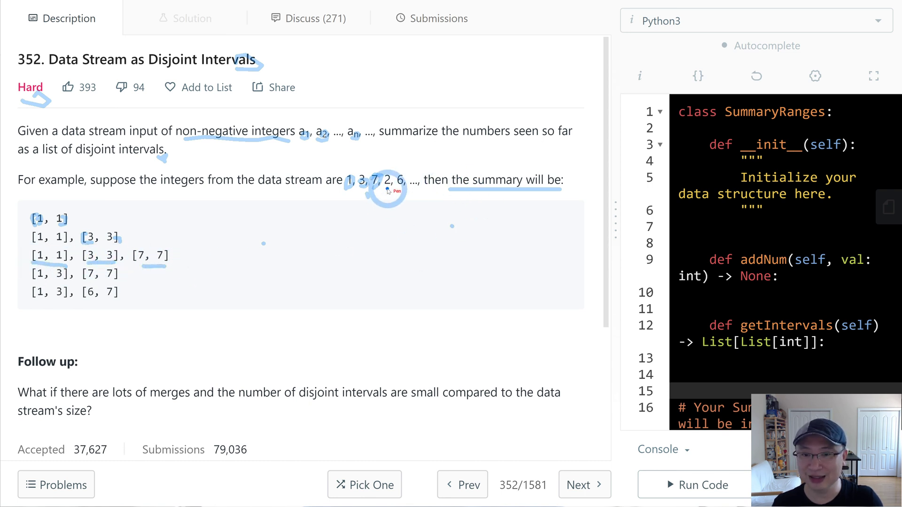
# Circle row three's intervals and stream values 2 and 6, bracket the last row, then clear all ink.
pyautogui.moveTo(386, 189); pyautogui.dragTo(393, 178)
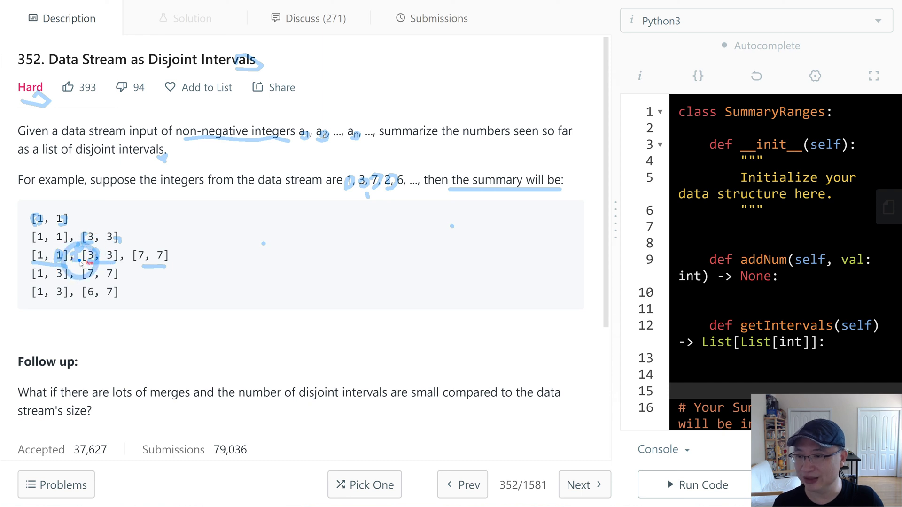
pyautogui.moveTo(81, 262)
pyautogui.mouseDown()
pyautogui.moveTo(32, 248)
pyautogui.moveTo(73, 257)
pyautogui.mouseUp()
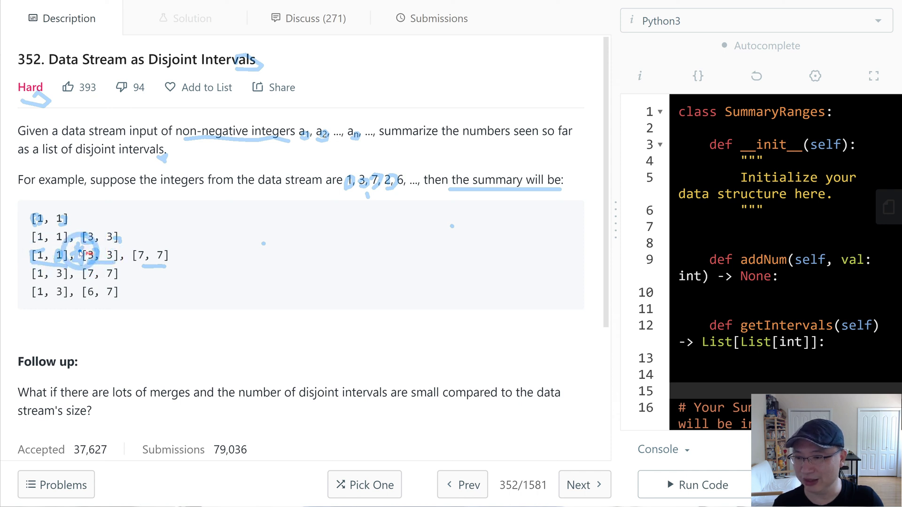
pyautogui.moveTo(73, 256); pyautogui.dragTo(32, 251)
pyautogui.moveTo(120, 245); pyautogui.dragTo(118, 263)
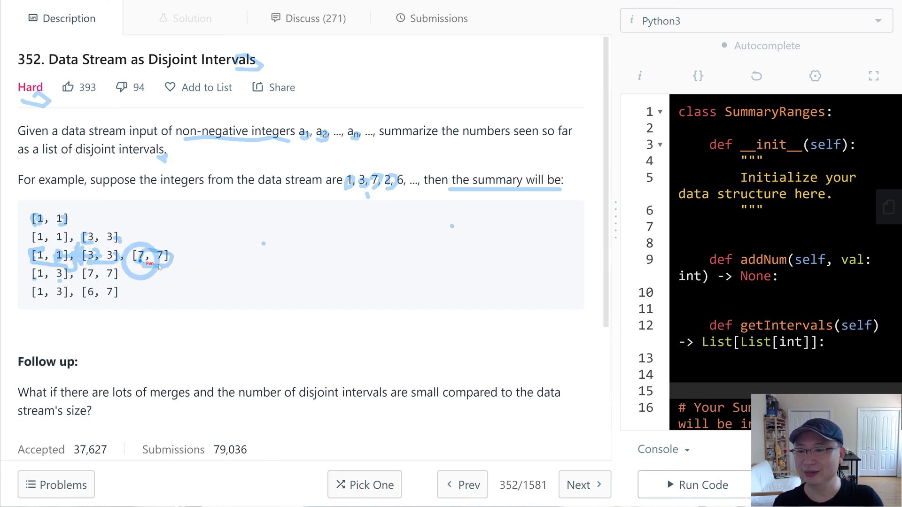
pyautogui.moveTo(167, 265); pyautogui.dragTo(127, 261)
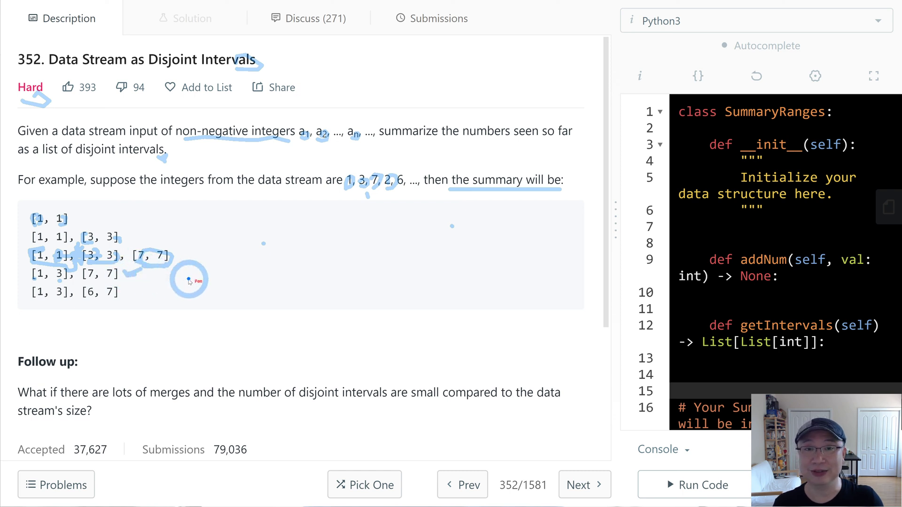
pyautogui.moveTo(403, 173); pyautogui.dragTo(386, 185)
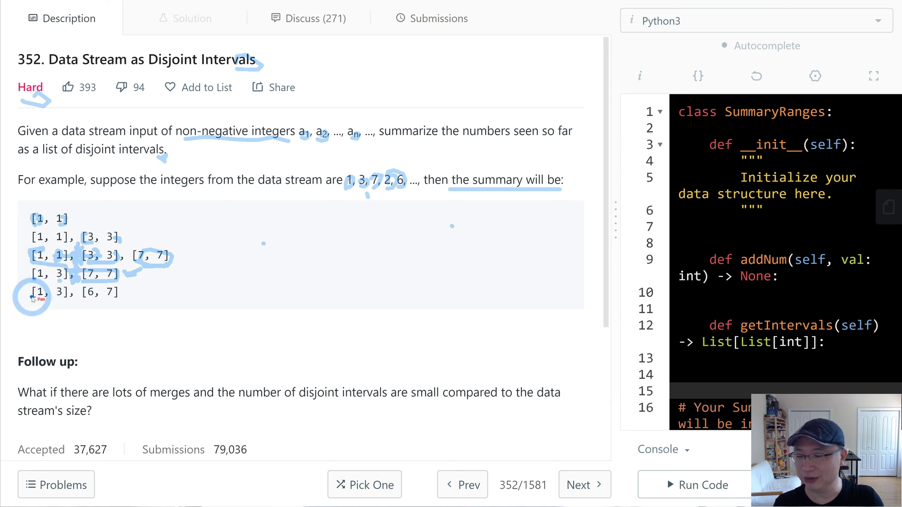
pyautogui.moveTo(33, 286); pyautogui.dragTo(33, 298)
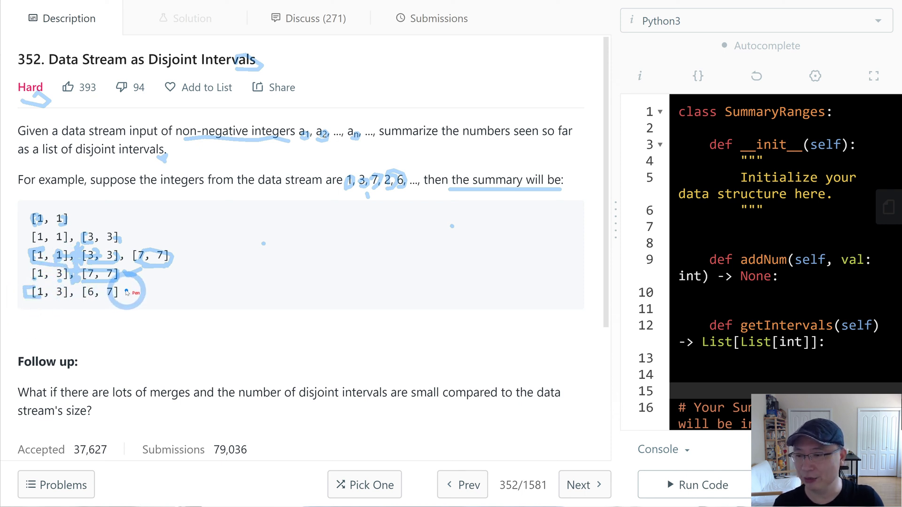
pyautogui.moveTo(130, 285); pyautogui.dragTo(131, 297)
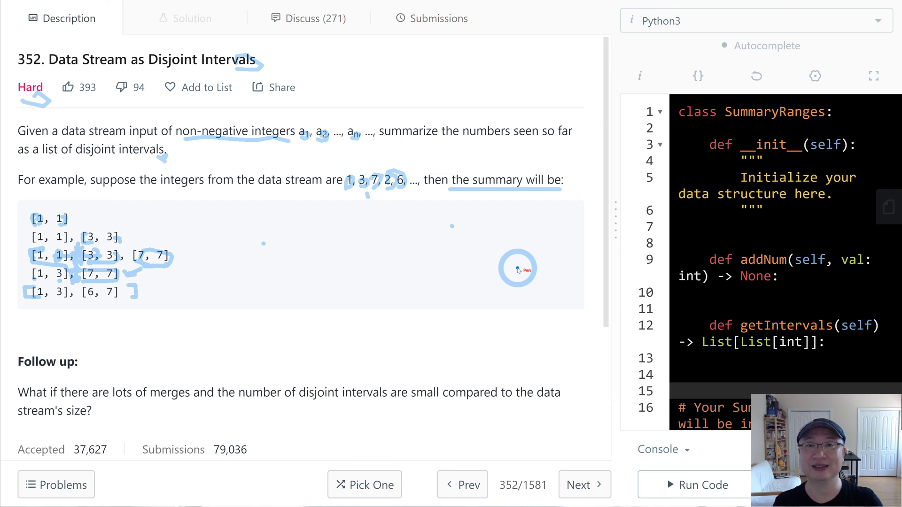
pyautogui.press('Escape')
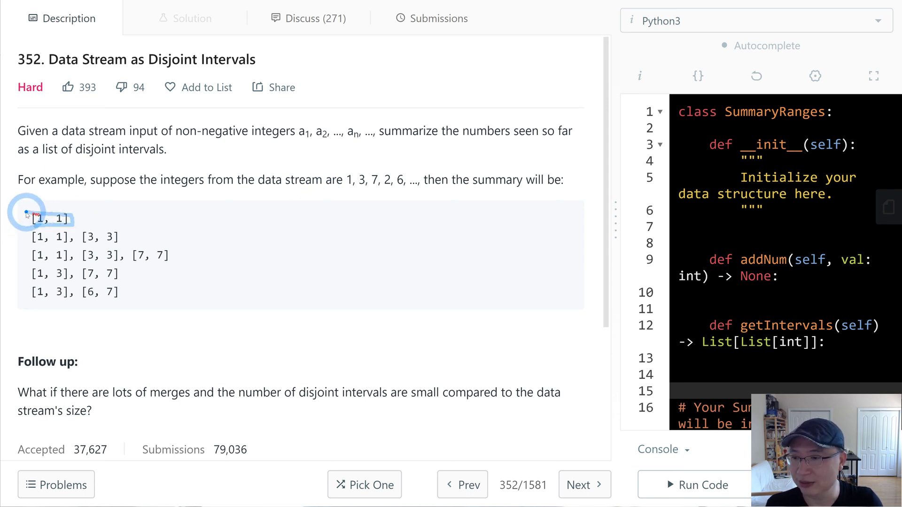
# Circle [1, 1] and [3, 3], mark stream values 3, 7, 2, underline row three, and write '– n' beside it.
pyautogui.moveTo(21, 212); pyautogui.dragTo(54, 235)
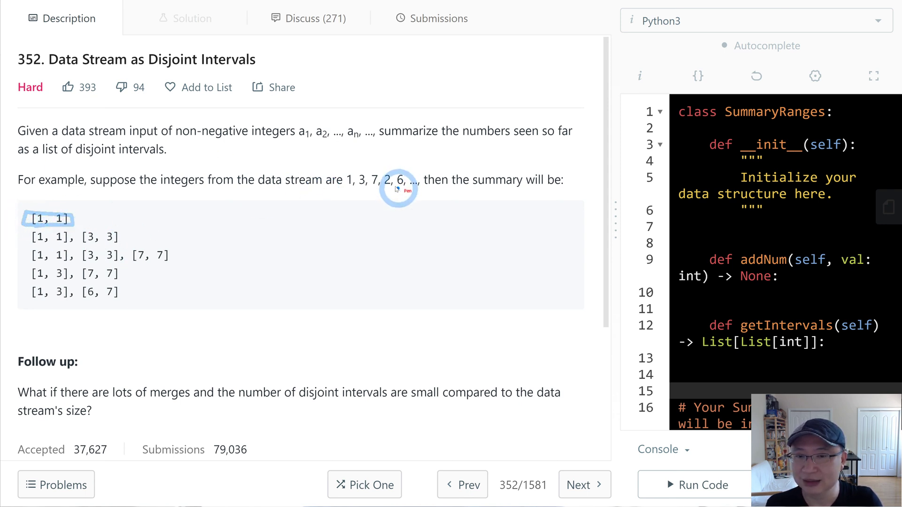
pyautogui.moveTo(352, 185); pyautogui.dragTo(368, 178)
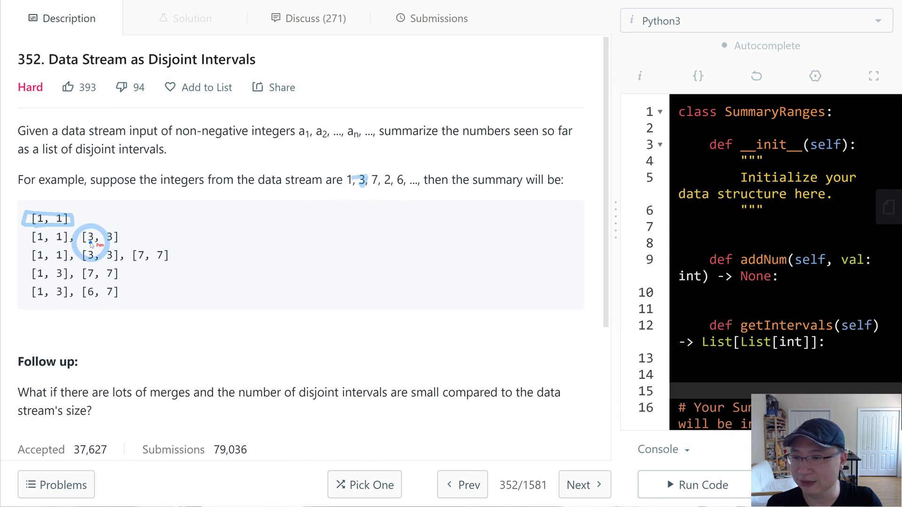
pyautogui.moveTo(115, 237); pyautogui.dragTo(78, 235)
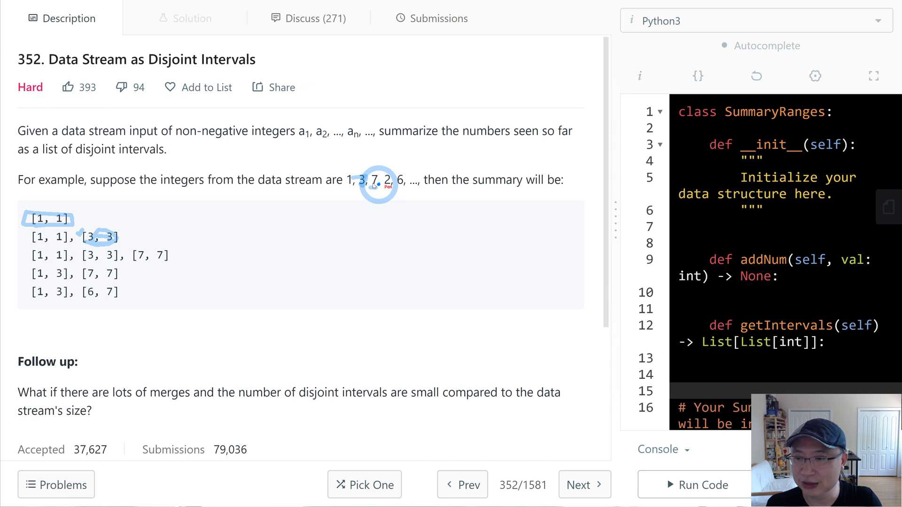
pyautogui.moveTo(372, 185); pyautogui.dragTo(391, 185)
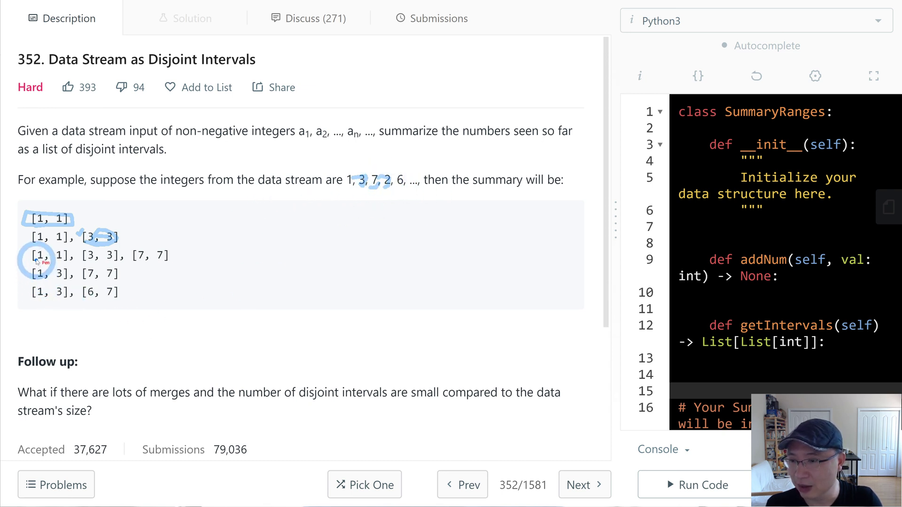
pyautogui.moveTo(39, 259)
pyautogui.mouseDown()
pyautogui.moveTo(85, 248)
pyautogui.moveTo(76, 240)
pyautogui.mouseUp()
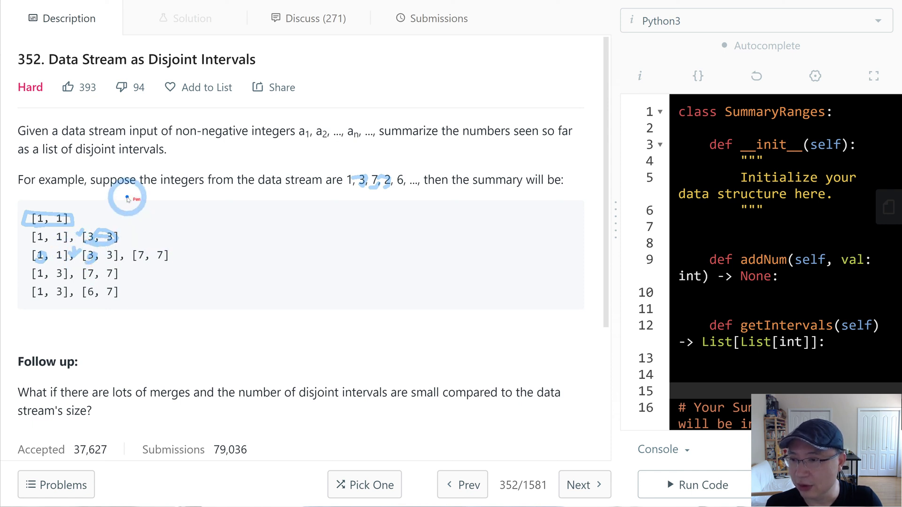
pyautogui.moveTo(32, 266); pyautogui.dragTo(161, 265)
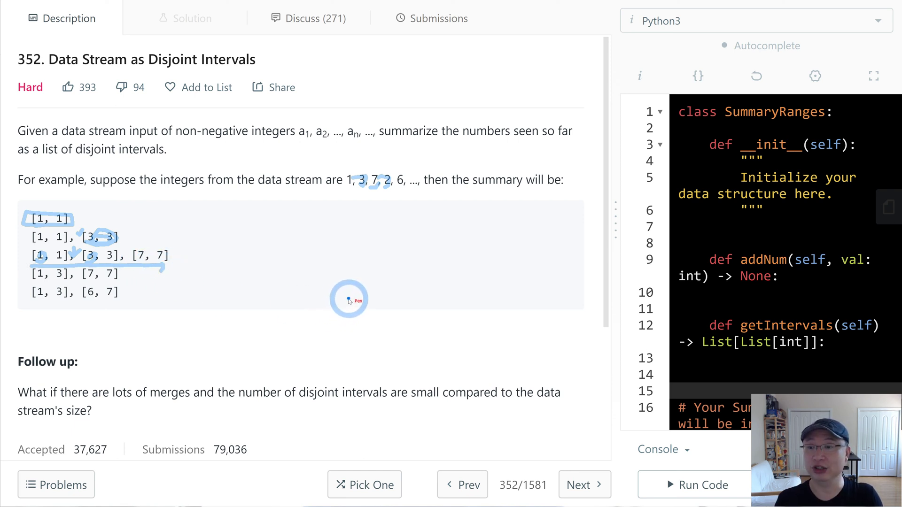
pyautogui.moveTo(71, 251); pyautogui.dragTo(51, 261)
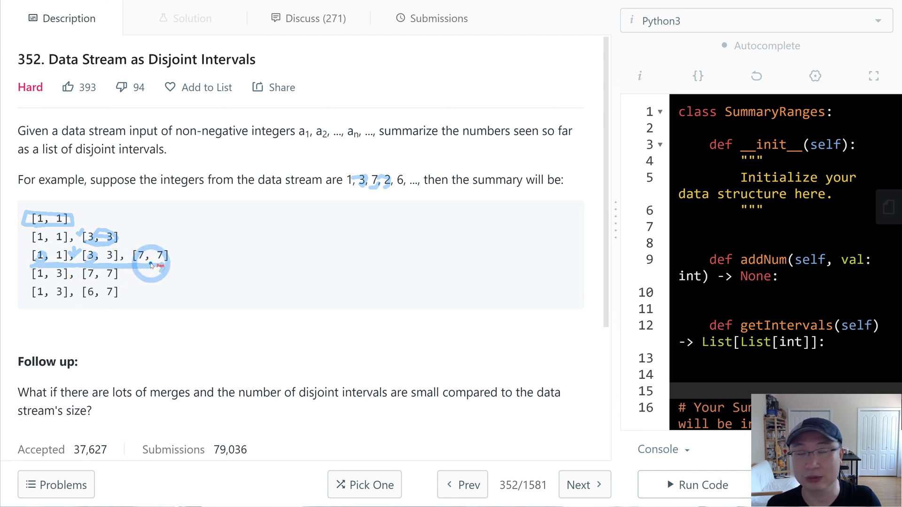
pyautogui.moveTo(195, 255); pyautogui.dragTo(265, 258)
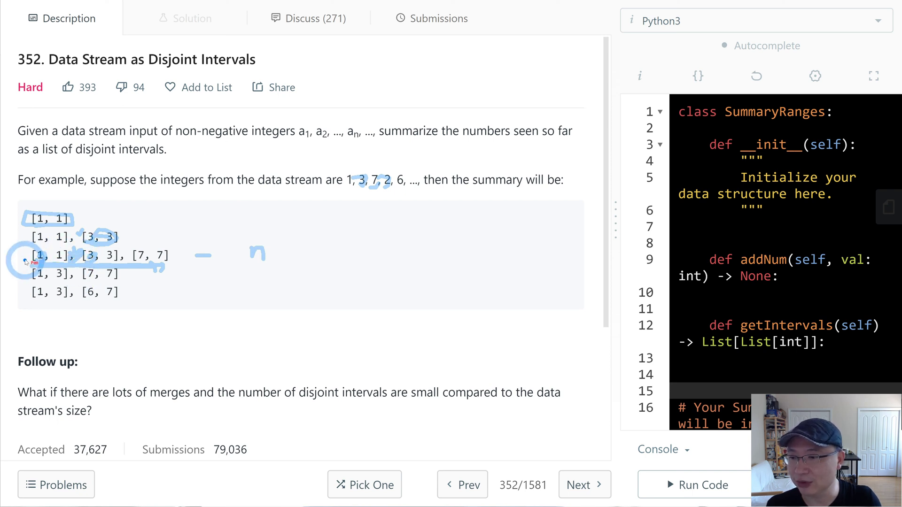
# Circle row three's intervals and jot n and n² complexity notes beside the example.
pyautogui.moveTo(77, 246); pyautogui.dragTo(28, 265)
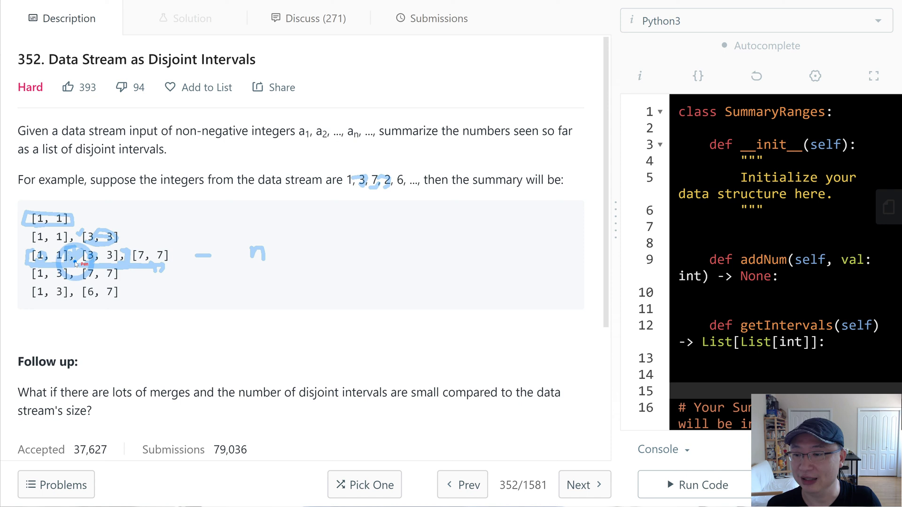
pyautogui.moveTo(27, 253); pyautogui.dragTo(122, 265)
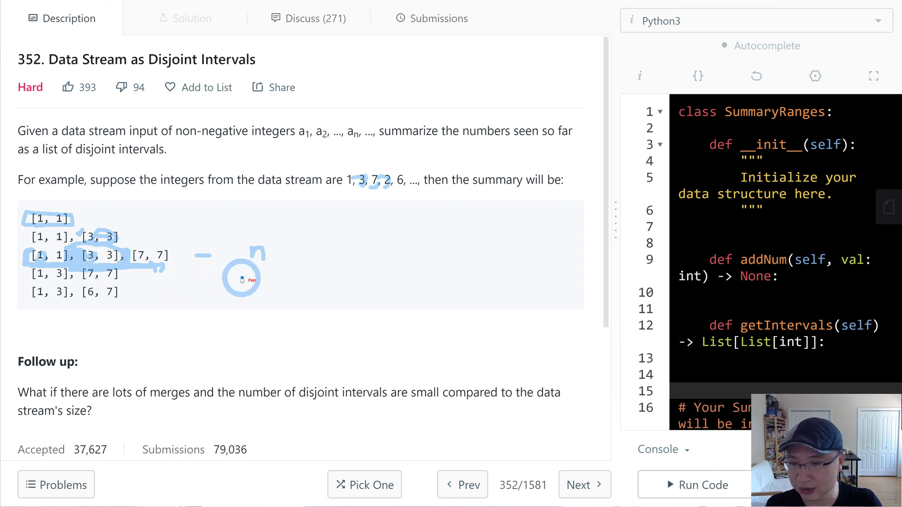
pyautogui.moveTo(246, 291); pyautogui.dragTo(263, 292)
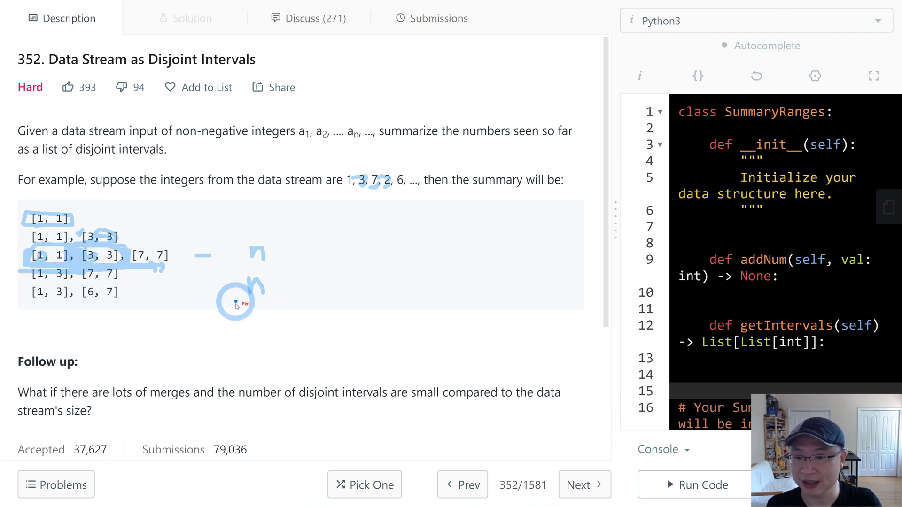
pyautogui.moveTo(245, 323); pyautogui.dragTo(263, 315)
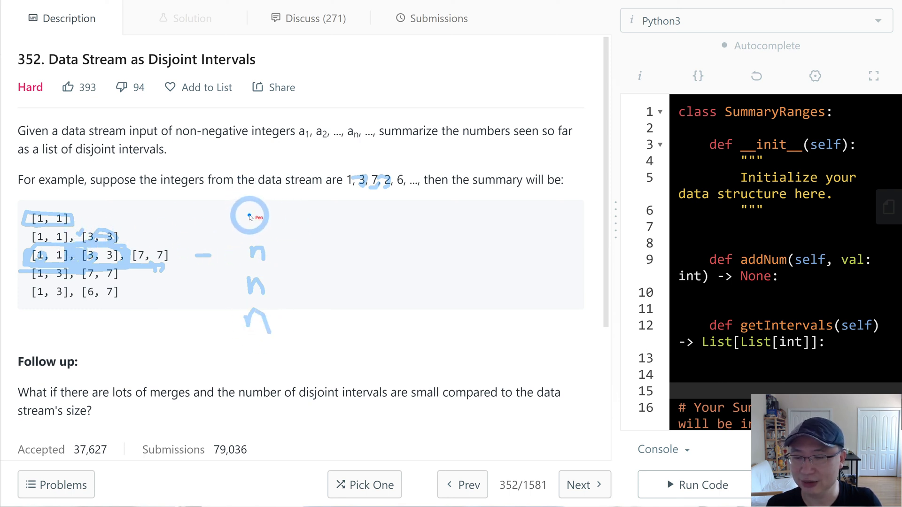
pyautogui.moveTo(250, 229); pyautogui.dragTo(296, 221)
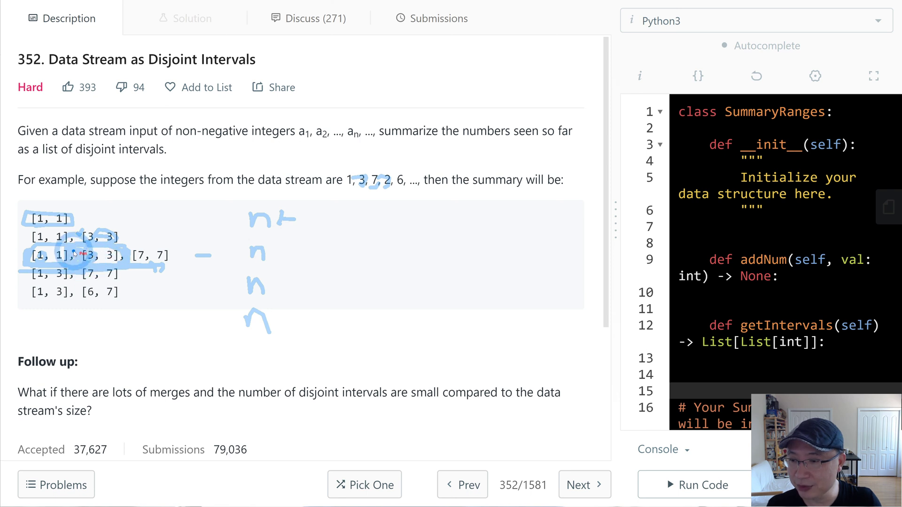
pyautogui.moveTo(262, 248); pyautogui.dragTo(251, 264)
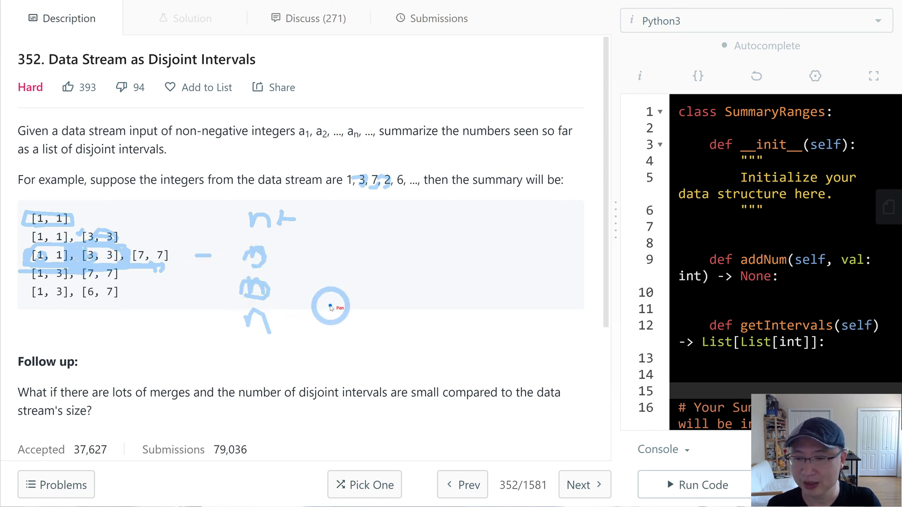
pyautogui.moveTo(248, 286)
pyautogui.mouseDown()
pyautogui.moveTo(247, 329)
pyautogui.moveTo(246, 313)
pyautogui.moveTo(270, 332)
pyautogui.mouseUp()
# Bracket the per-step counts into 4n, add n log n + 3n, and box the final estimate.
pyautogui.moveTo(299, 233); pyautogui.dragTo(300, 328)
pyautogui.moveTo(400, 242)
pyautogui.mouseDown()
pyautogui.moveTo(409, 261)
pyautogui.moveTo(398, 279)
pyautogui.moveTo(455, 277)
pyautogui.mouseUp()
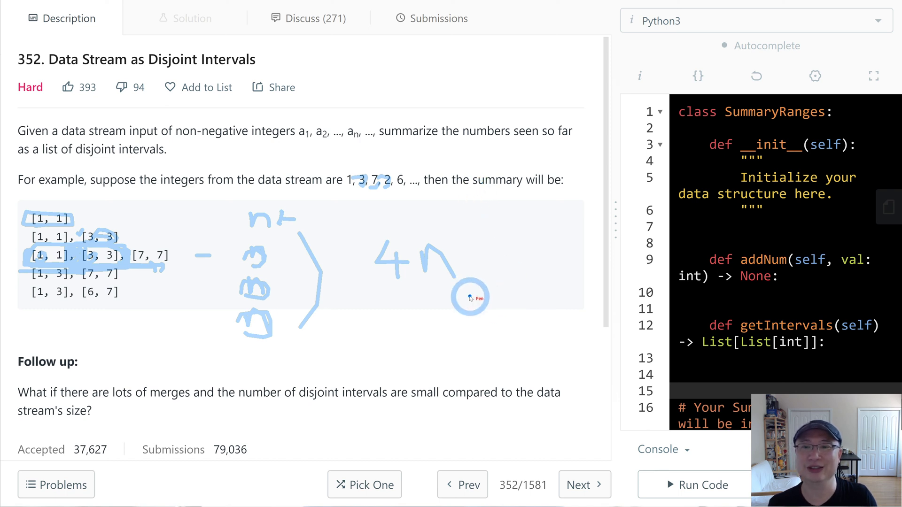
pyautogui.moveTo(310, 211); pyautogui.dragTo(345, 218)
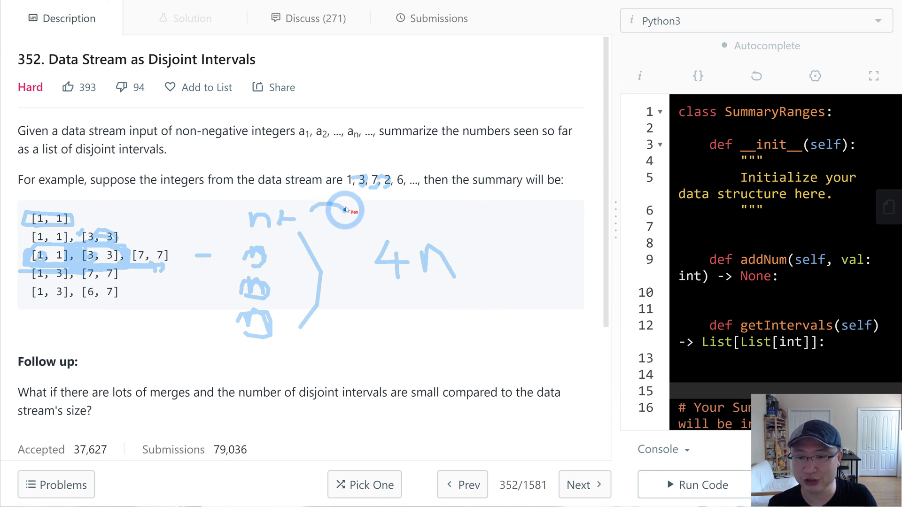
pyautogui.moveTo(250, 238); pyautogui.dragTo(305, 245)
pyautogui.moveTo(374, 204)
pyautogui.mouseDown()
pyautogui.moveTo(374, 229)
pyautogui.moveTo(417, 224)
pyautogui.moveTo(450, 241)
pyautogui.mouseUp()
pyautogui.click(382, 225)
pyautogui.moveTo(43, 240); pyautogui.dragTo(39, 244)
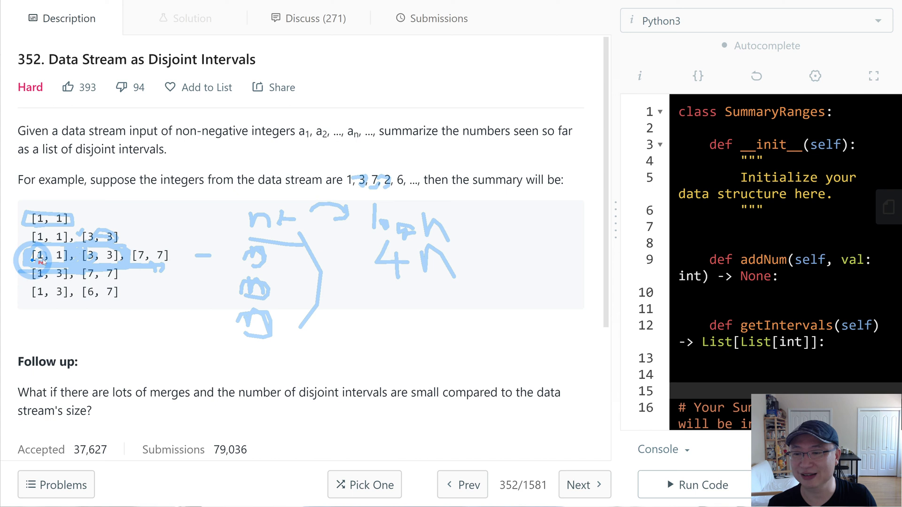
pyautogui.moveTo(120, 240); pyautogui.dragTo(164, 256)
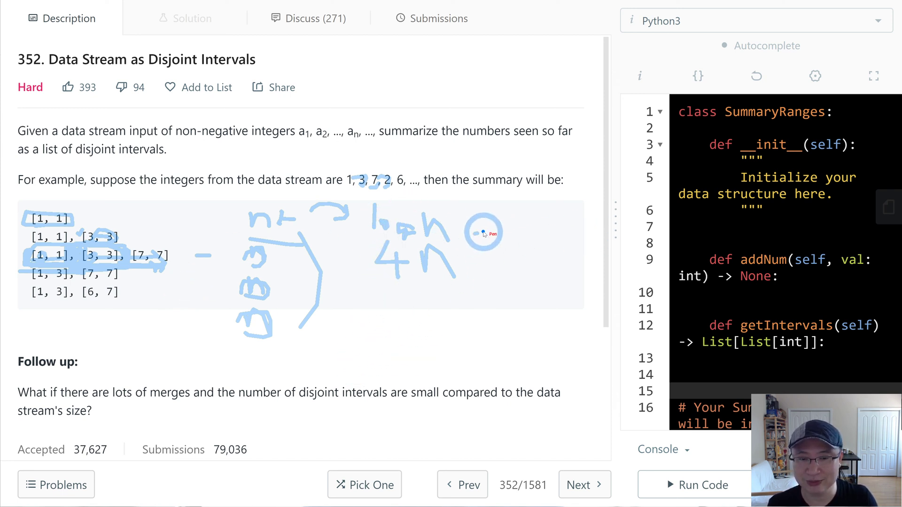
pyautogui.moveTo(474, 236); pyautogui.dragTo(539, 241)
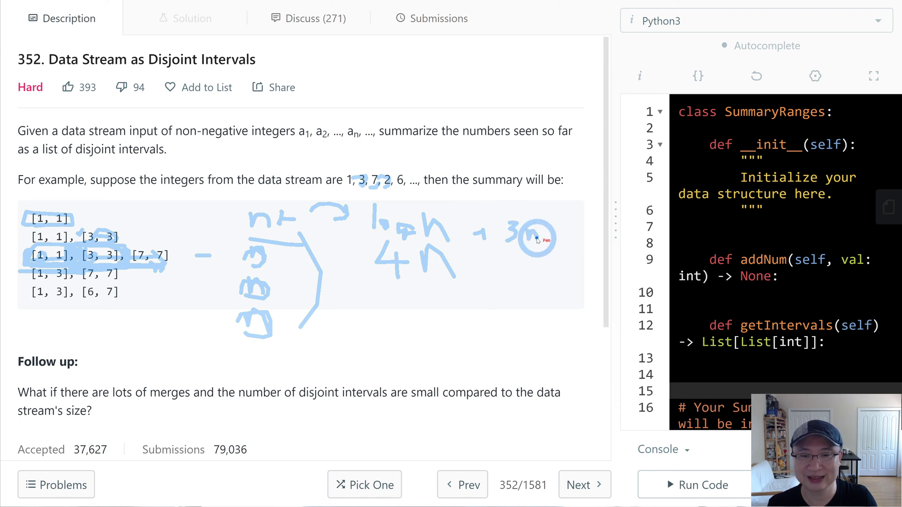
pyautogui.moveTo(395, 247)
pyautogui.mouseDown()
pyautogui.moveTo(374, 202)
pyautogui.moveTo(415, 268)
pyautogui.mouseUp()
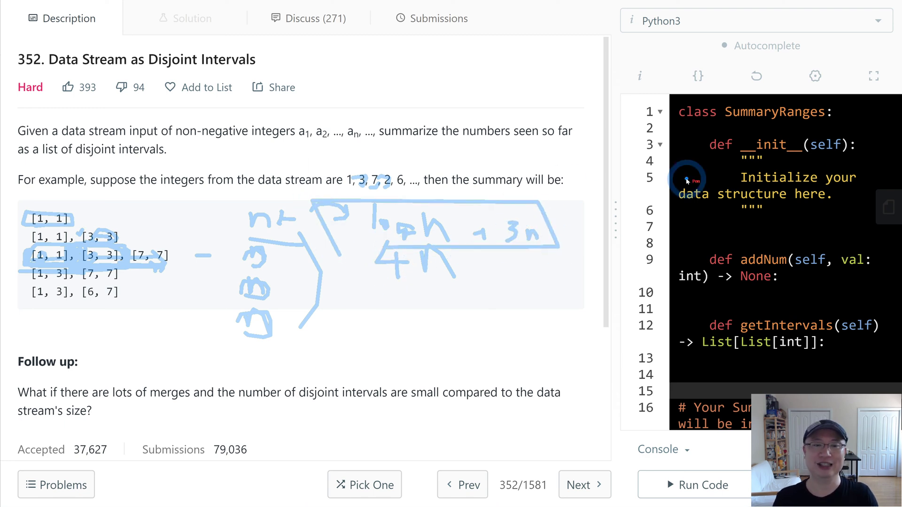
# Widen the code editor and replace the __init__ docstring with self.a = [].
pyautogui.moveTo(616, 233)
pyautogui.mouseDown()
pyautogui.moveTo(287, 269)
pyautogui.moveTo(290, 232)
pyautogui.mouseUp()
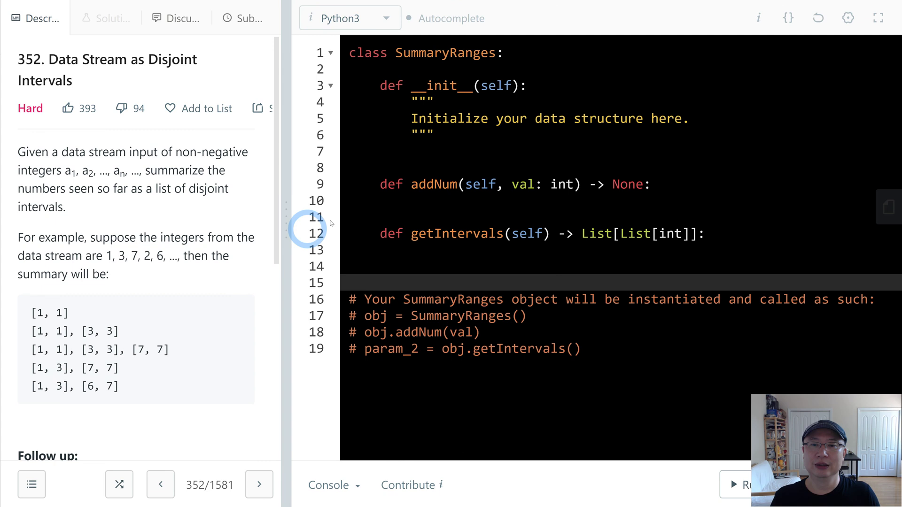
pyautogui.click(452, 168)
pyautogui.moveTo(451, 134); pyautogui.dragTo(423, 102)
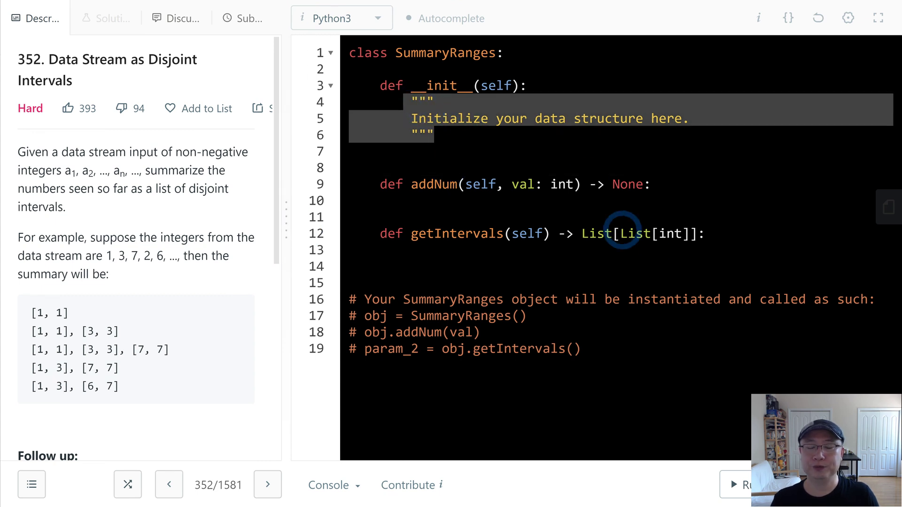
pyautogui.press('Right')
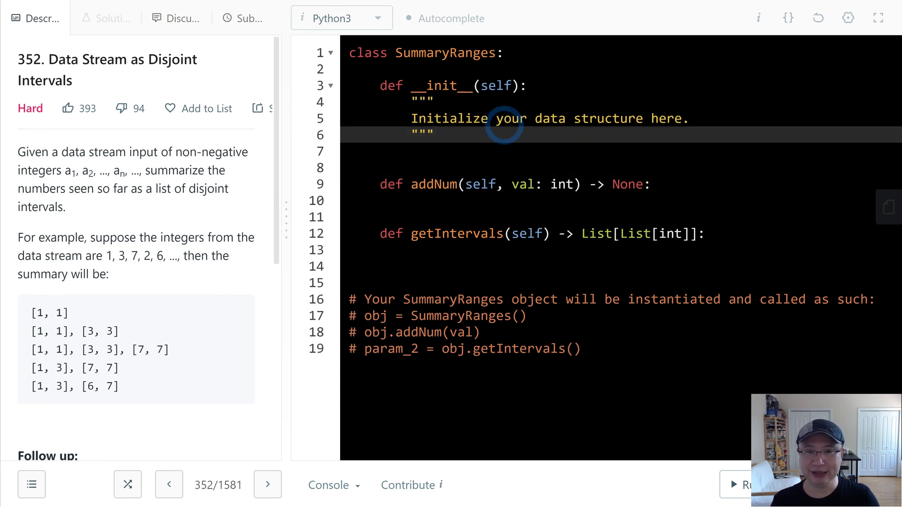
pyautogui.moveTo(439, 134); pyautogui.dragTo(420, 102)
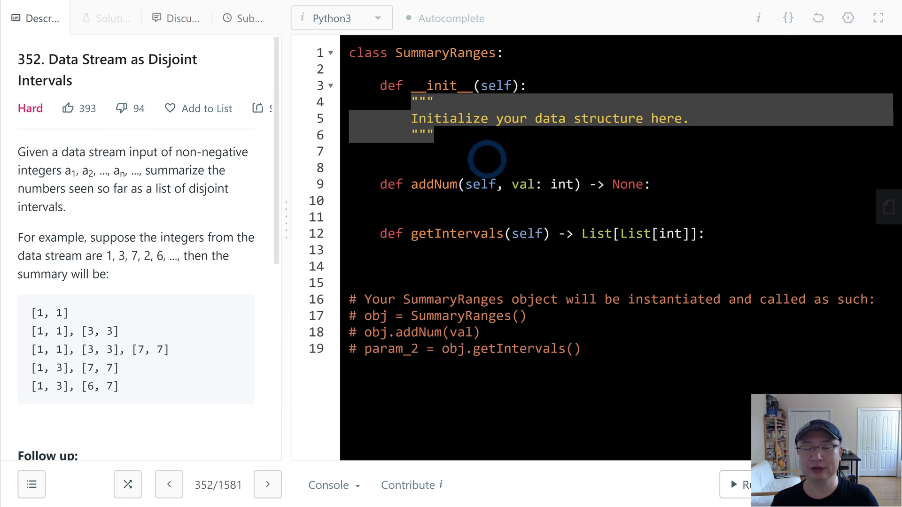
pyautogui.write('self.a =')
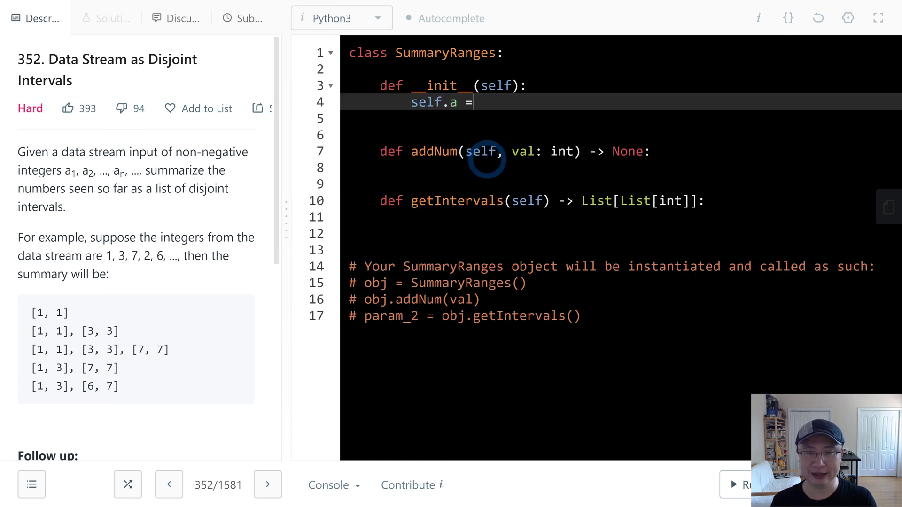
pyautogui.press('Down')
pyautogui.press('Down')
pyautogui.press('BackSpace')
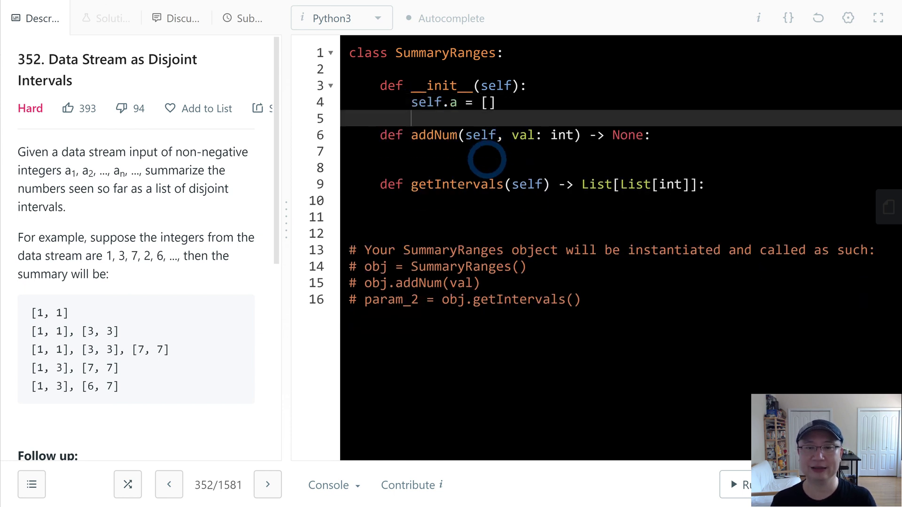
# Start addNum with a = self.a, left = 0, right = len(a) - 1, a while left < right loop, and mid.
pyautogui.press('Down')
pyautogui.press('Down')
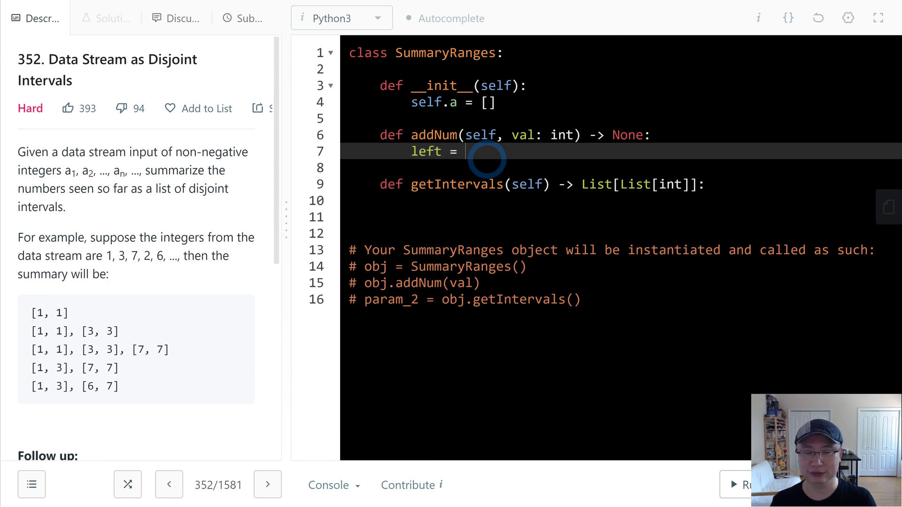
pyautogui.press('Return')
pyautogui.write('right = len(a) - 1')
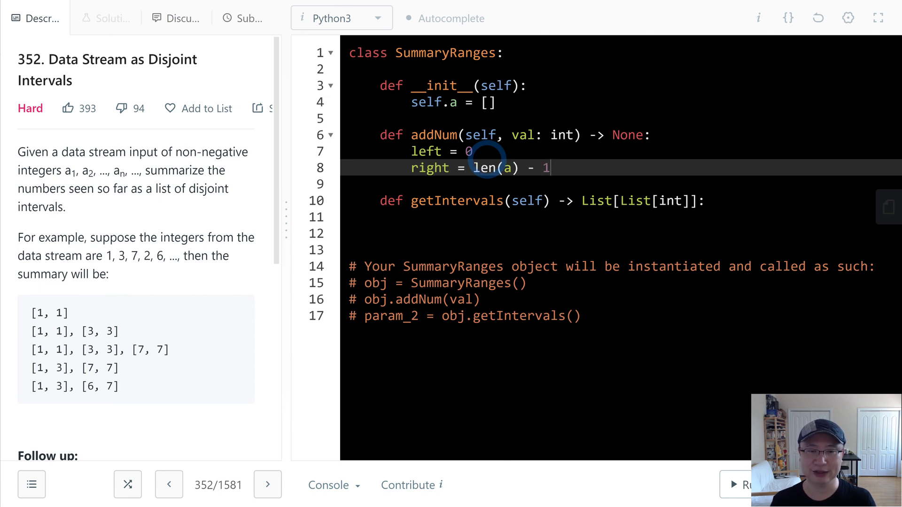
pyautogui.press('Up')
pyautogui.press('Left')
pyautogui.press('Left')
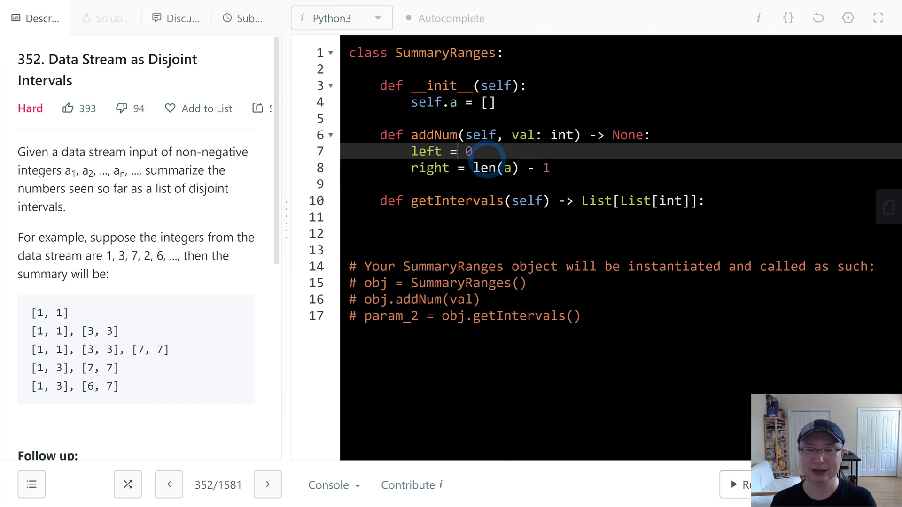
pyautogui.press('Left')
pyautogui.press('Return')
pyautogui.press('Up')
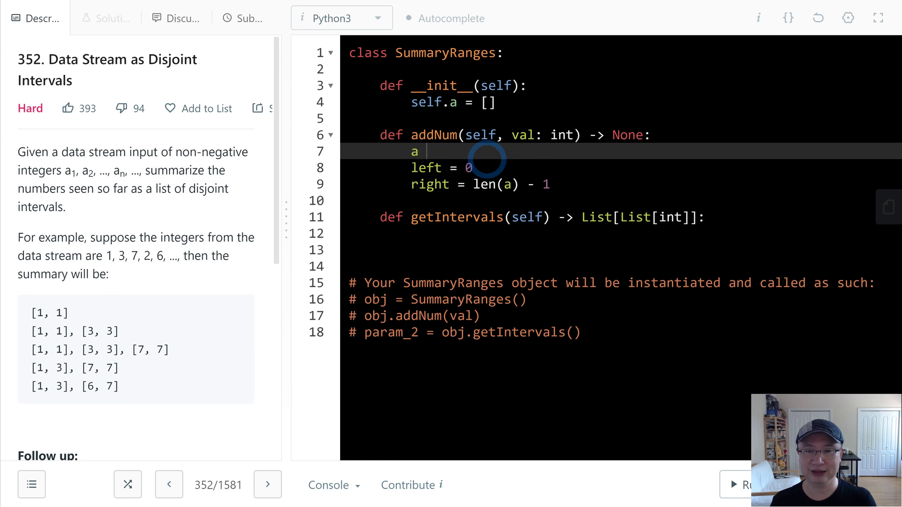
pyautogui.write('a')
pyautogui.press('Down')
pyautogui.press('Down')
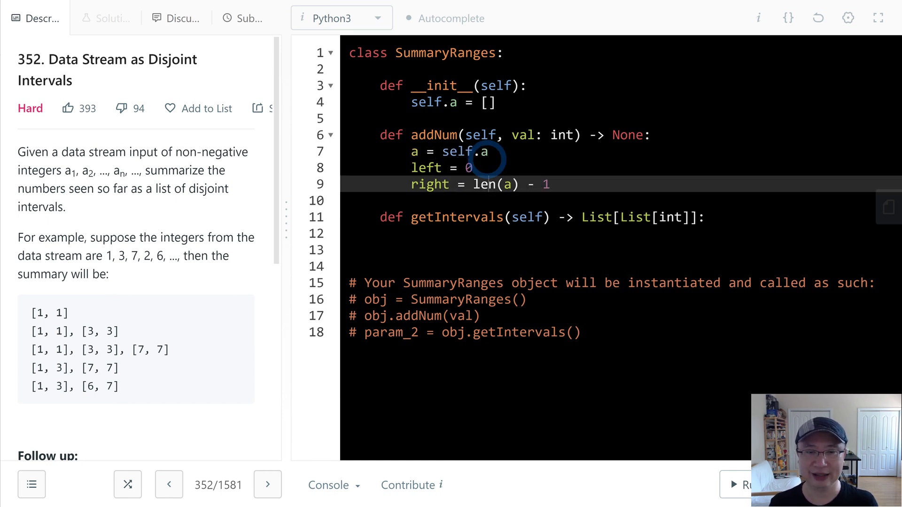
pyautogui.press('Return')
pyautogui.write('while left < right:')
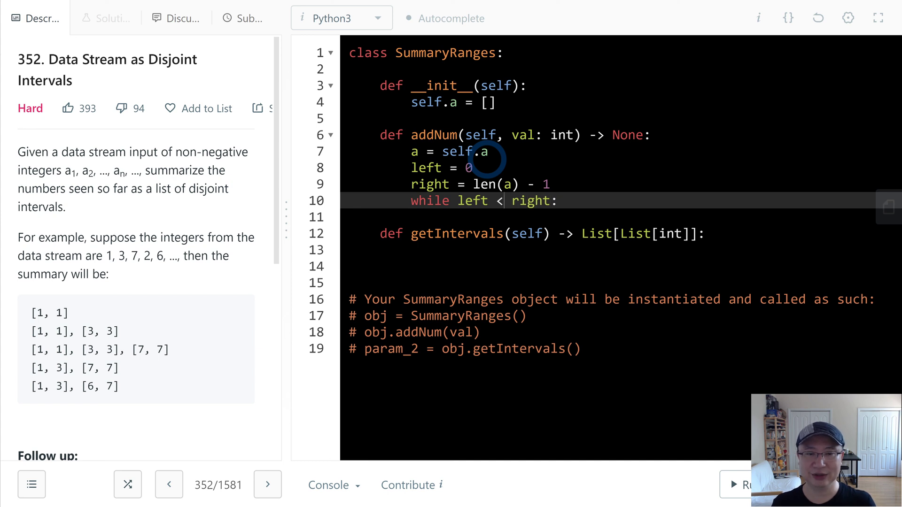
pyautogui.press('Return')
pyautogui.write('mid = left + (right - left) // 2')
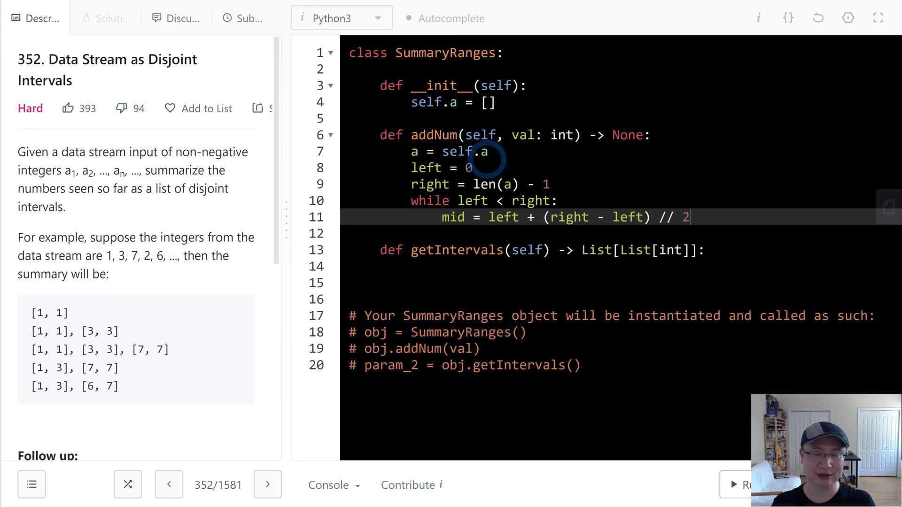
pyautogui.press('Return')
pyautogui.write('if')
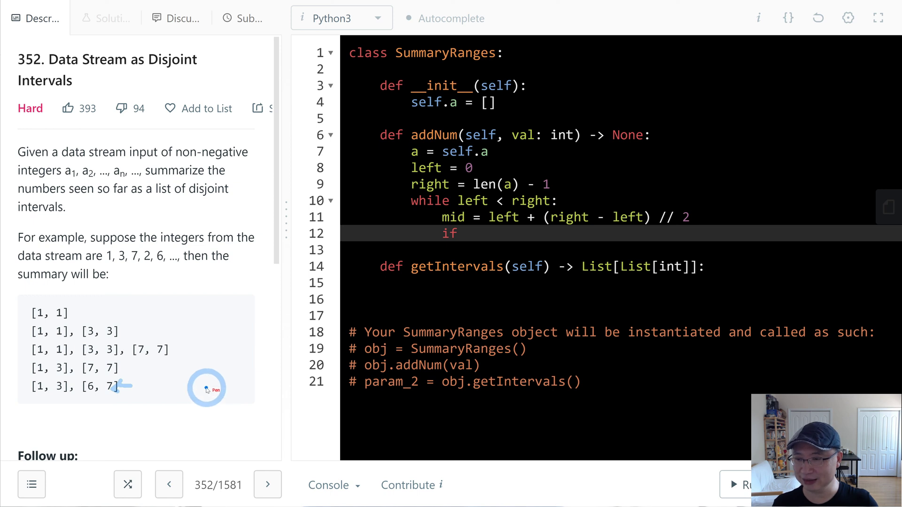
pyautogui.moveTo(175, 379)
pyautogui.mouseDown()
pyautogui.moveTo(200, 404)
pyautogui.moveTo(168, 425)
pyautogui.moveTo(46, 417)
pyautogui.moveTo(46, 398)
pyautogui.moveTo(56, 403)
pyautogui.mouseUp()
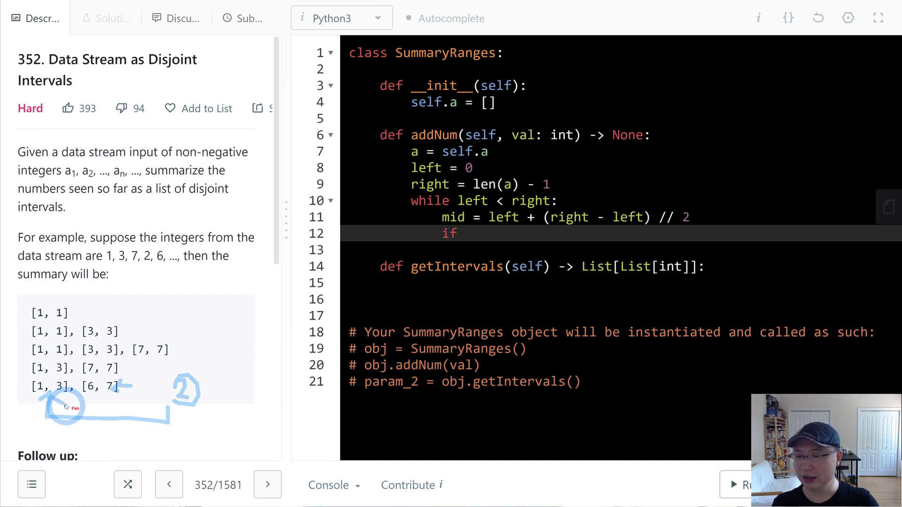
pyautogui.moveTo(131, 392); pyautogui.dragTo(23, 395)
pyautogui.moveTo(131, 400); pyautogui.dragTo(21, 384)
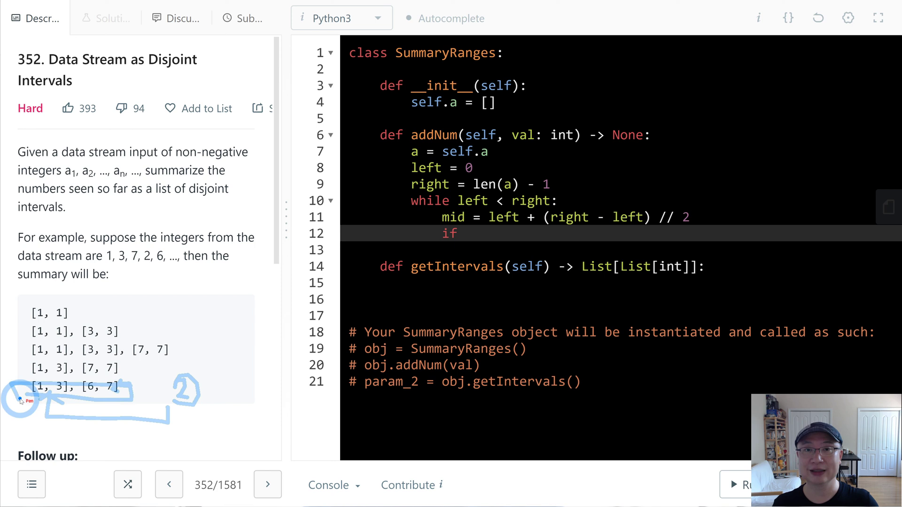
pyautogui.moveTo(176, 381); pyautogui.dragTo(175, 403)
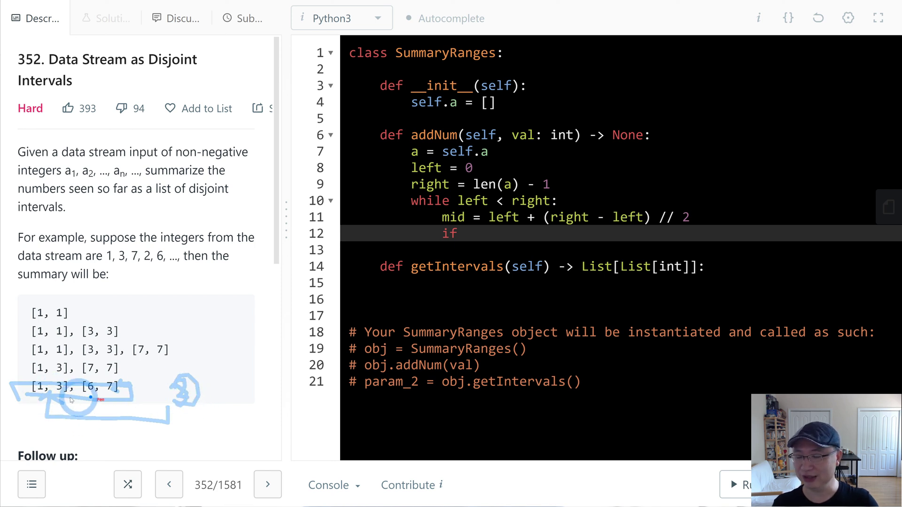
pyautogui.moveTo(49, 381); pyautogui.dragTo(77, 405)
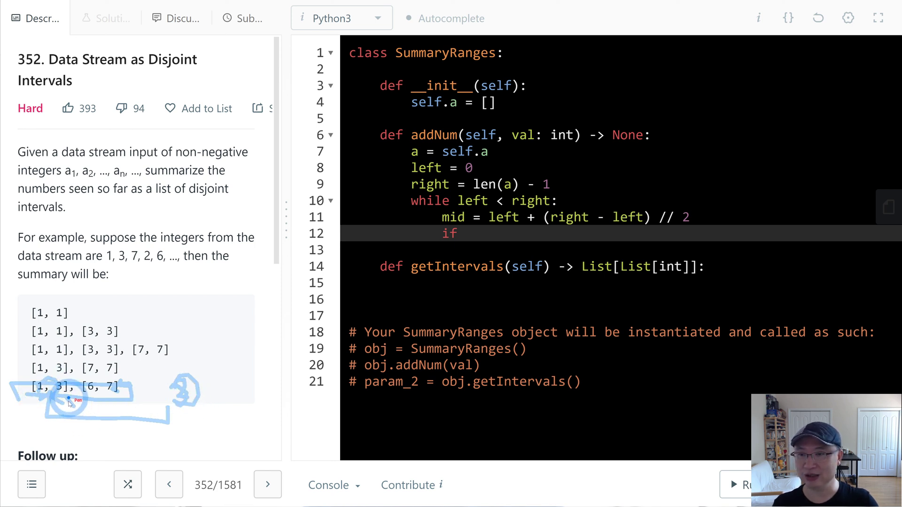
pyautogui.press('Escape')
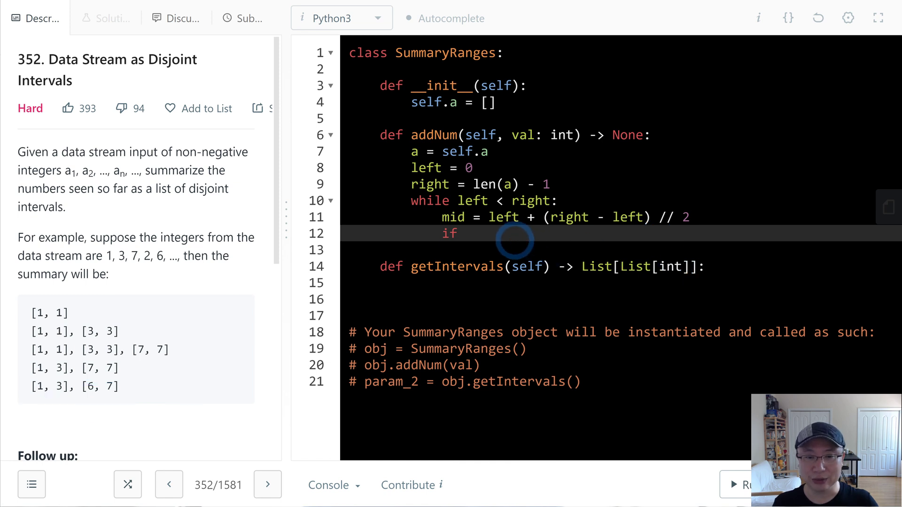
pyautogui.moveTo(37, 387); pyautogui.dragTo(68, 386)
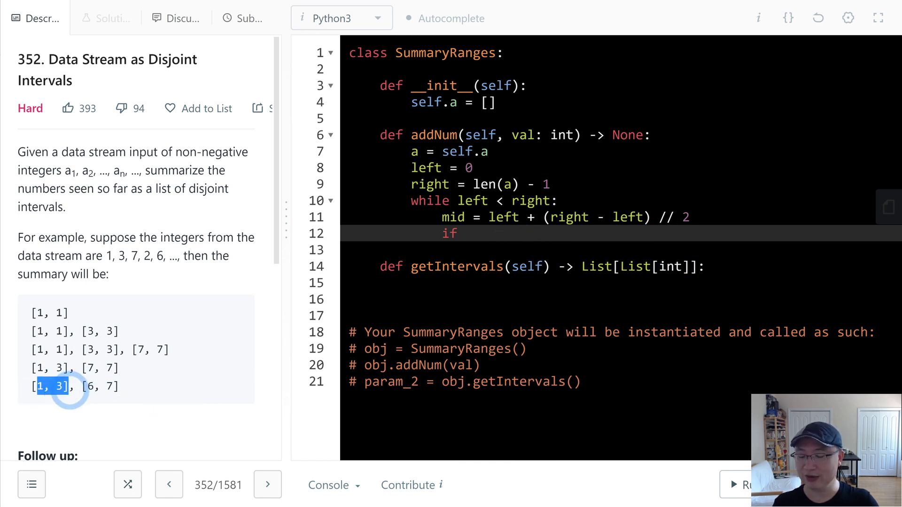
# Complete the line-12 overlap check so addNum returns when val lies inside a[mid].
pyautogui.click(524, 240)
pyautogui.write('<= val <=')
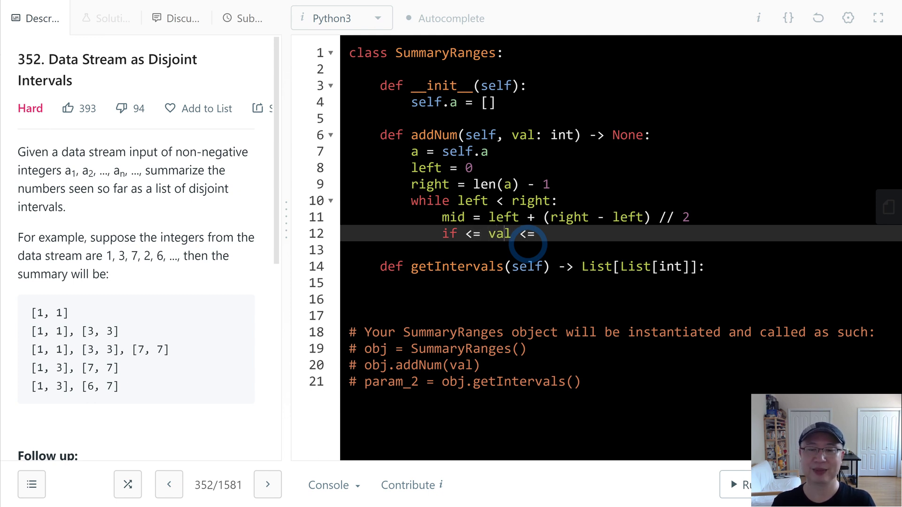
pyautogui.write('a')
pyautogui.press('Return')
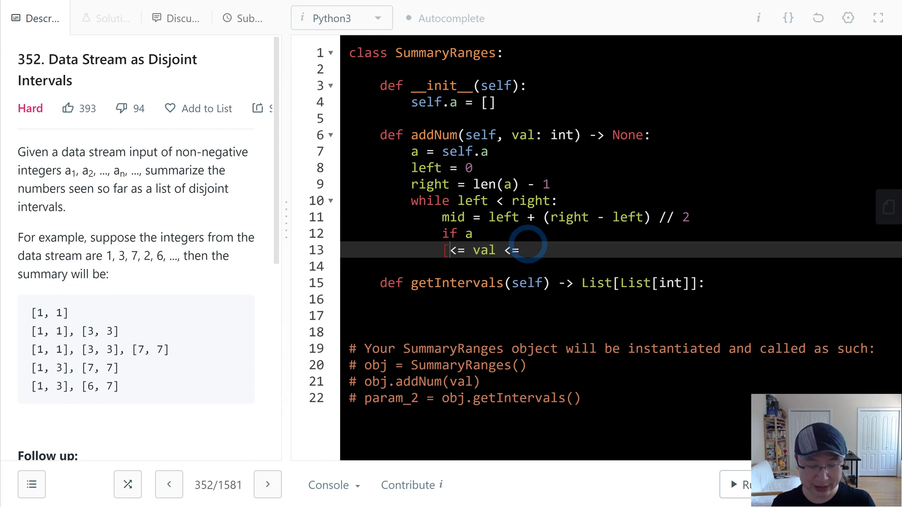
pyautogui.write('[mid')
pyautogui.press('BackSpace')
pyautogui.press('BackSpace')
pyautogui.press('BackSpace')
pyautogui.press('BackSpace')
pyautogui.press('BackSpace')
pyautogui.press('BackSpace')
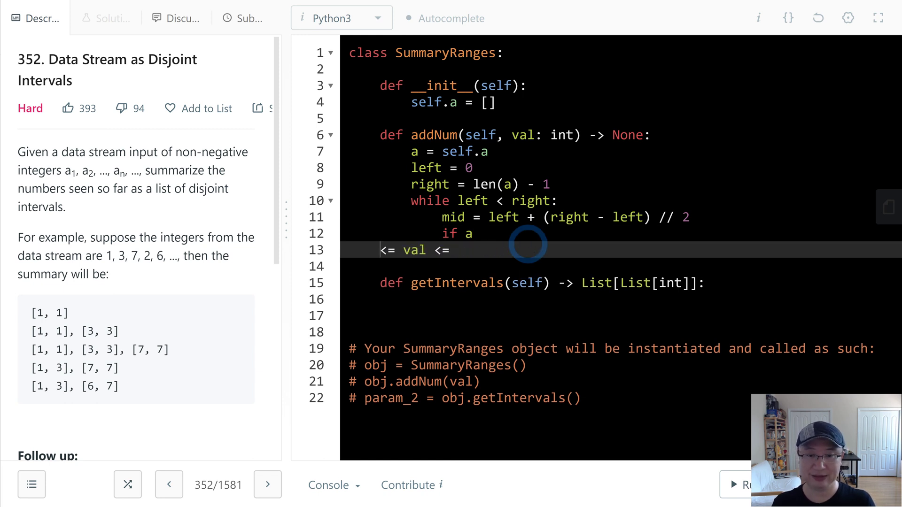
pyautogui.press('BackSpace')
pyautogui.write('mi')
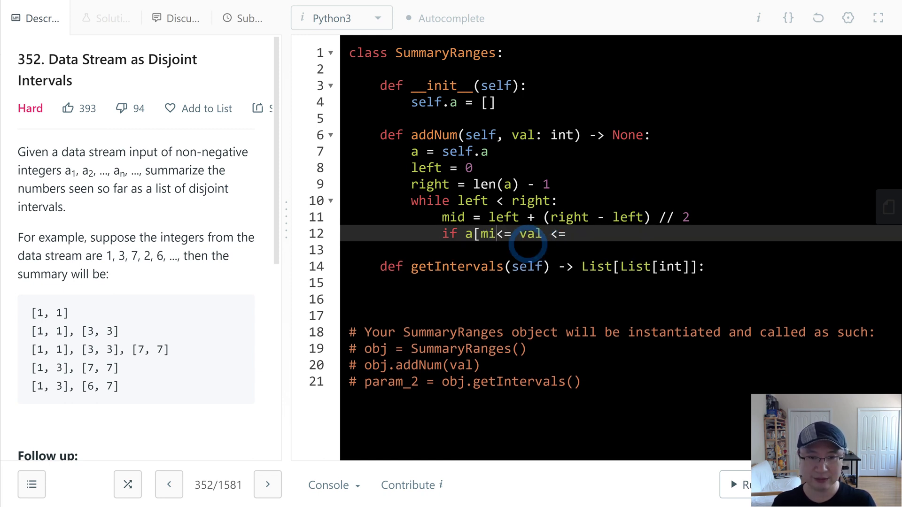
pyautogui.write('d] [')
pyautogui.press('BackSpace')
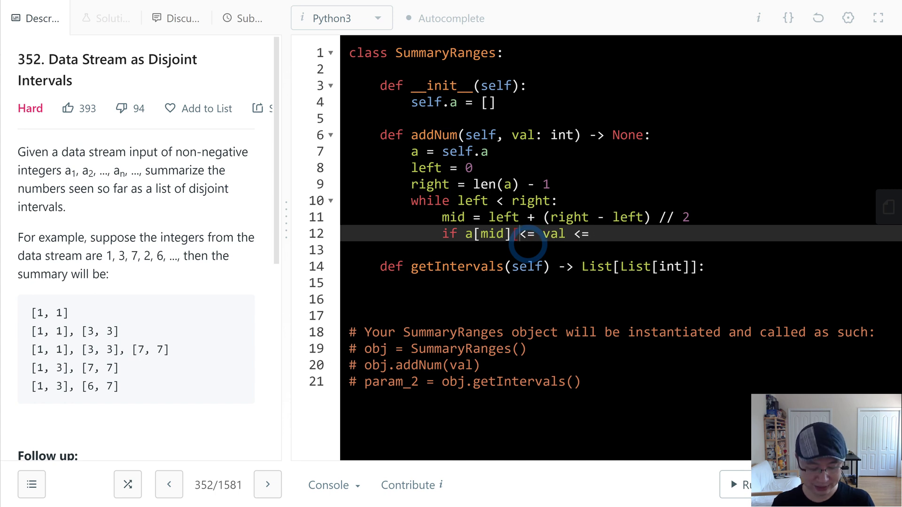
pyautogui.write('[0]')
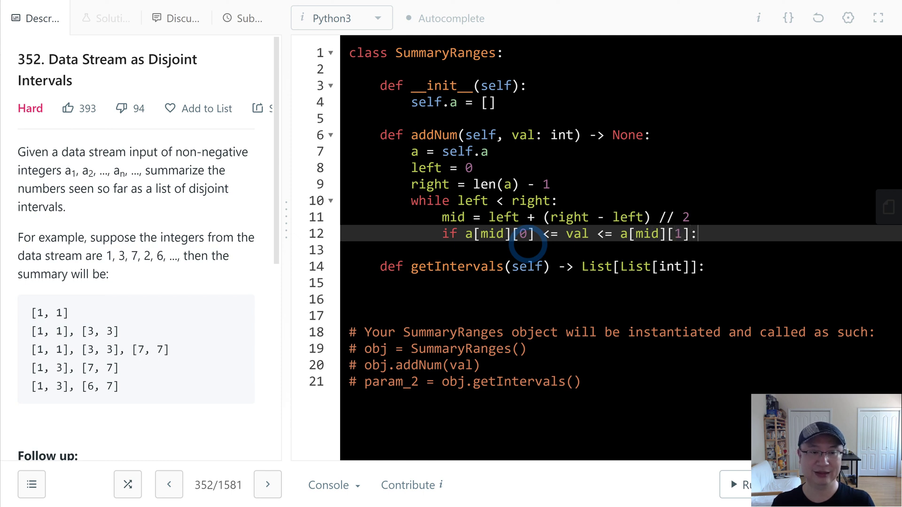
pyautogui.press('Return')
pyautogui.write('return')
pyautogui.press('Return')
pyautogui.write('if a[mid][1] < val')
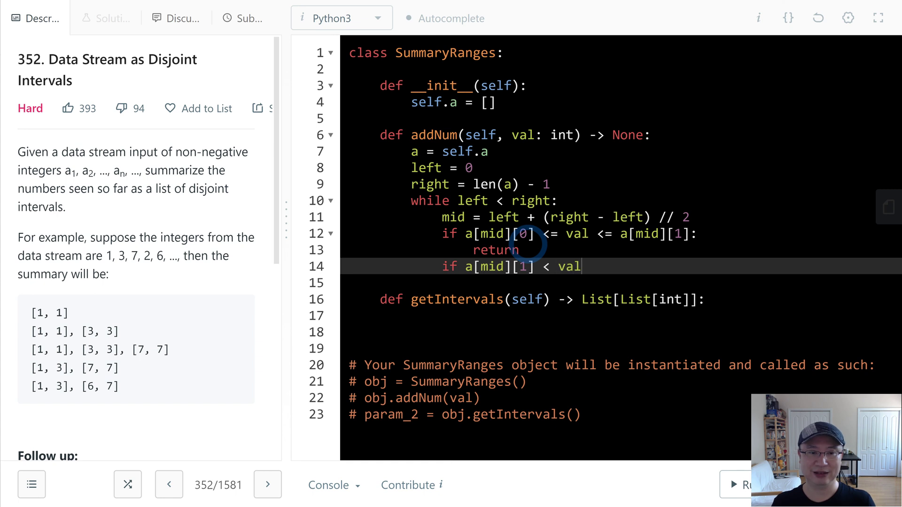
pyautogui.write(':')
# Add 'if a[mid][1] < val: left = mid', 'else: right = mid - 1', then 'i = left'.
pyautogui.press('Return')
pyautogui.write('left = mid')
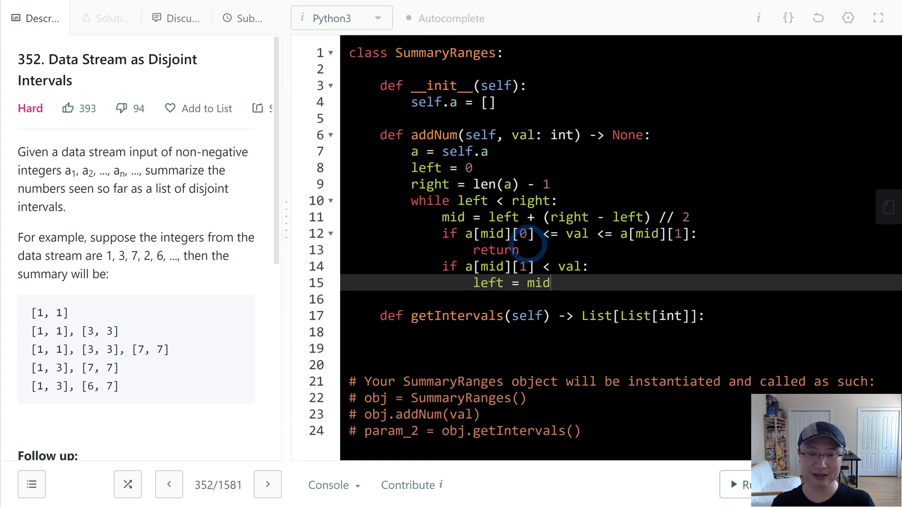
pyautogui.press('Return')
pyautogui.press('BackSpace')
pyautogui.write(':')
pyautogui.press('Return')
pyautogui.write('right = mid -')
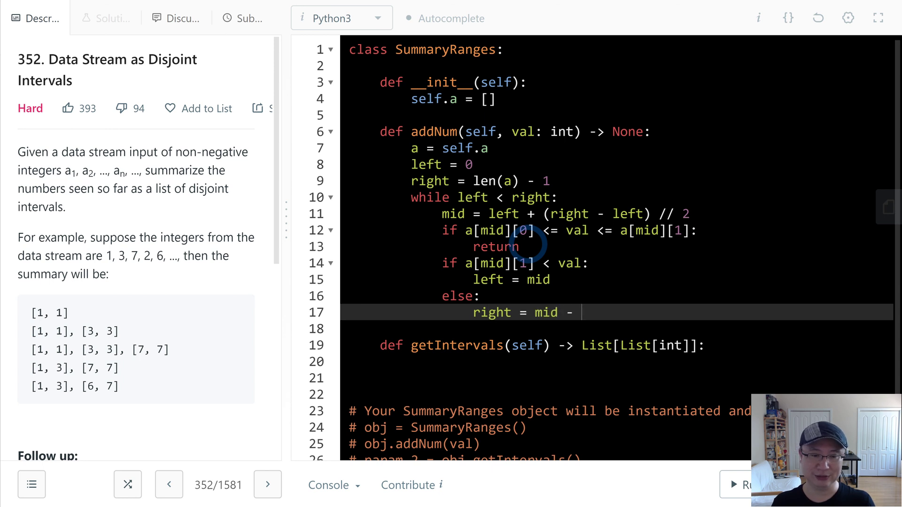
pyautogui.write('1')
pyautogui.press('Return')
pyautogui.write('i = lef')
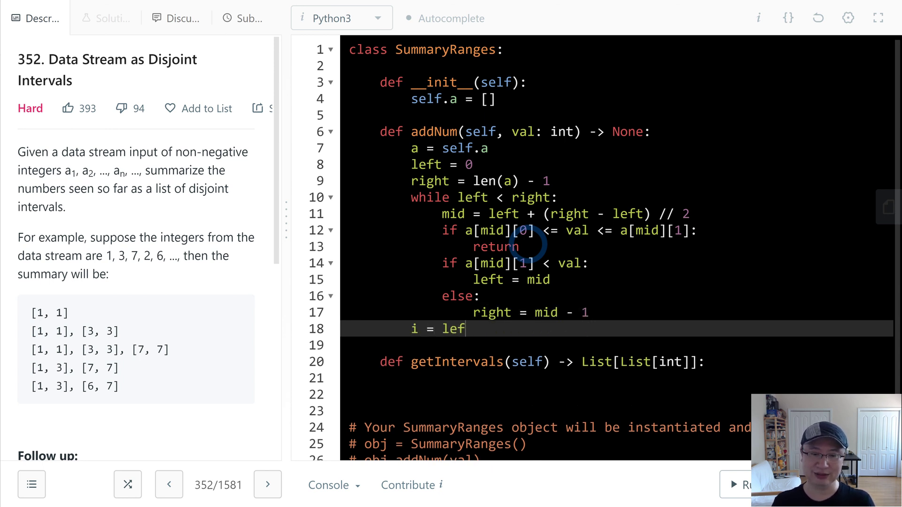
pyautogui.write('t')
pyautogui.press('Down')
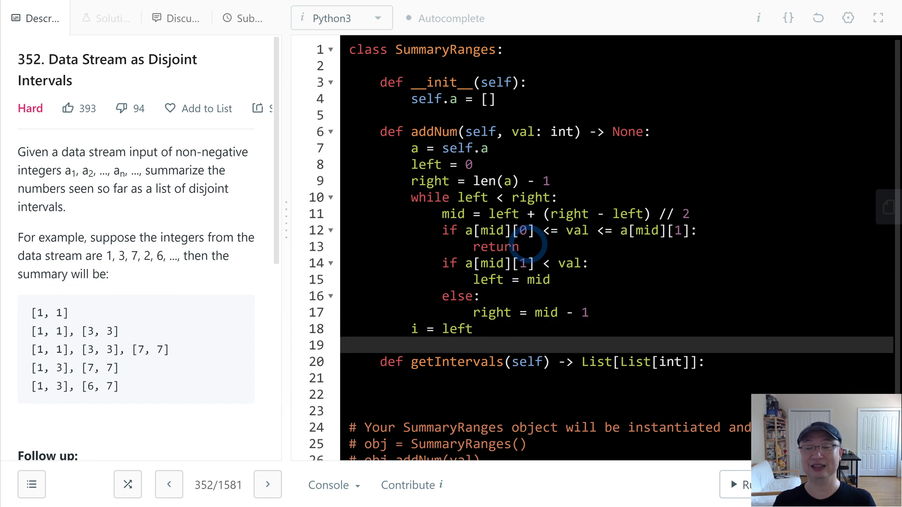
pyautogui.press('Up')
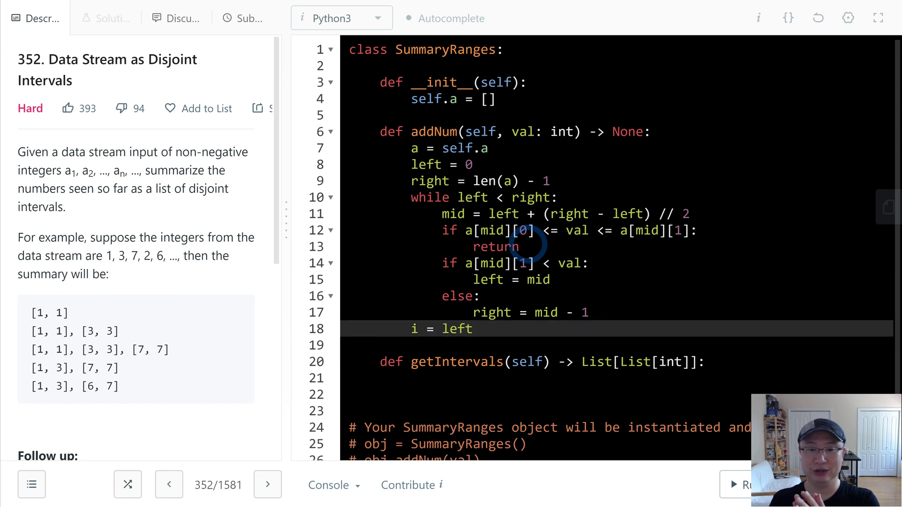
pyautogui.click(737, 198)
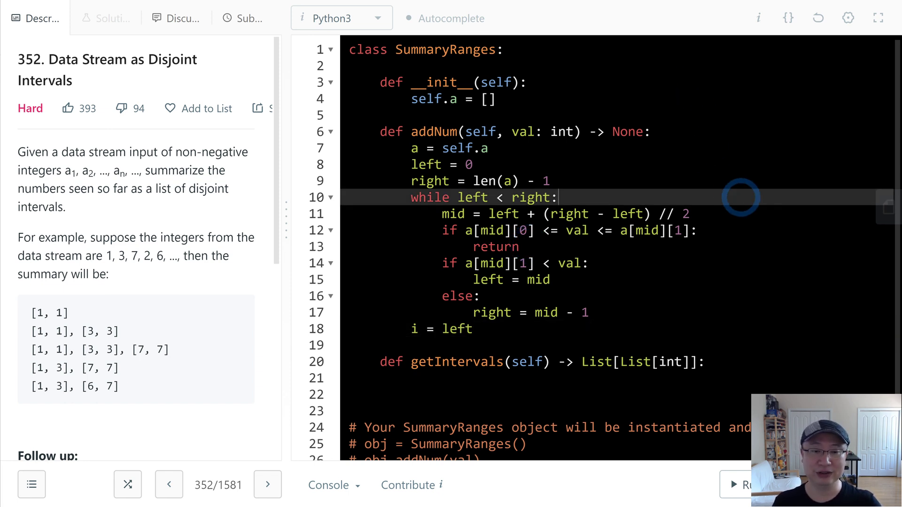
pyautogui.moveTo(520, 247); pyautogui.dragTo(444, 231)
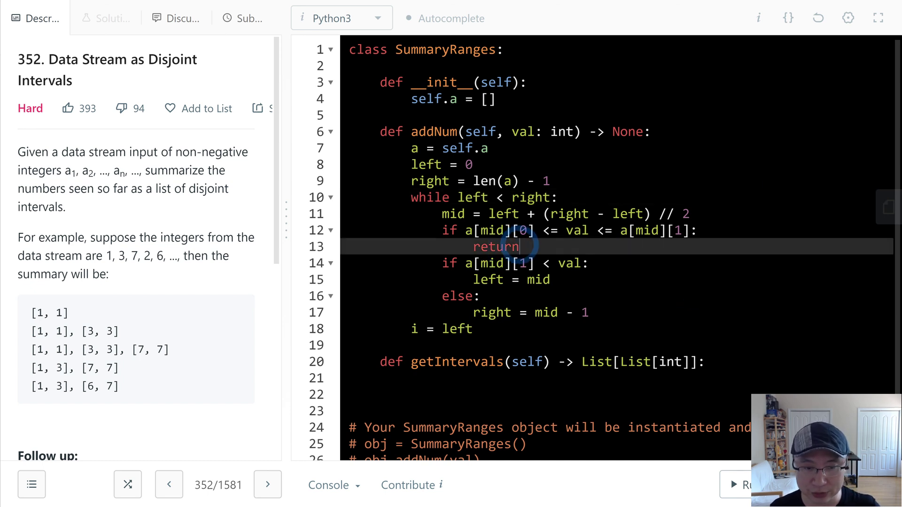
pyautogui.click(600, 296)
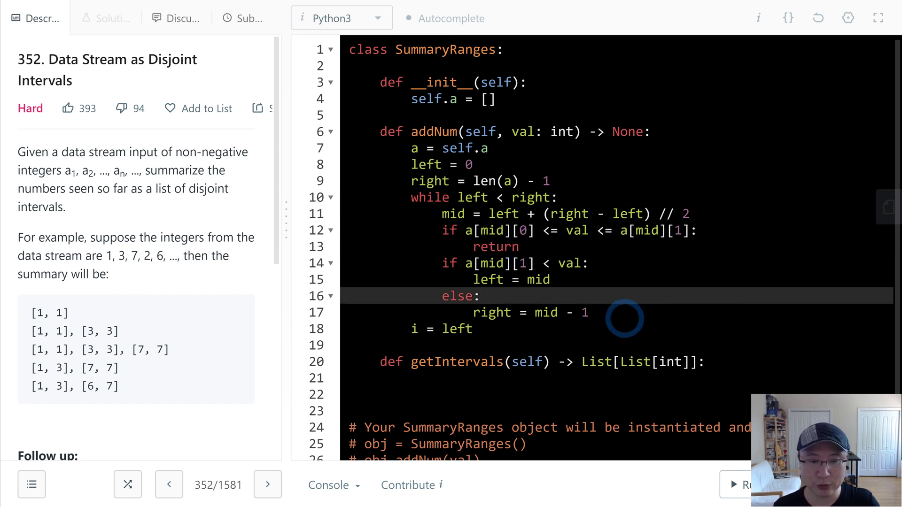
pyautogui.moveTo(620, 315)
pyautogui.mouseDown()
pyautogui.moveTo(367, 206)
pyautogui.moveTo(331, 200)
pyautogui.mouseUp()
pyautogui.click(705, 280)
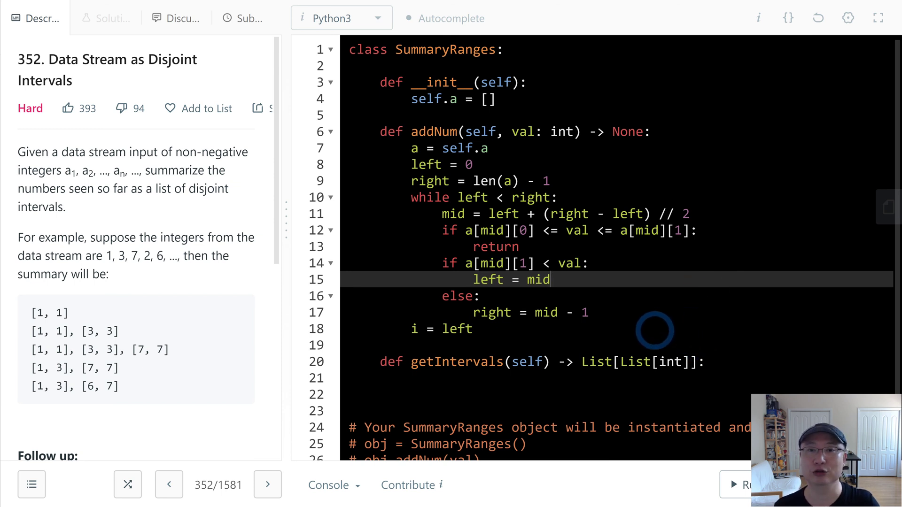
pyautogui.click(654, 328)
pyautogui.click(737, 485)
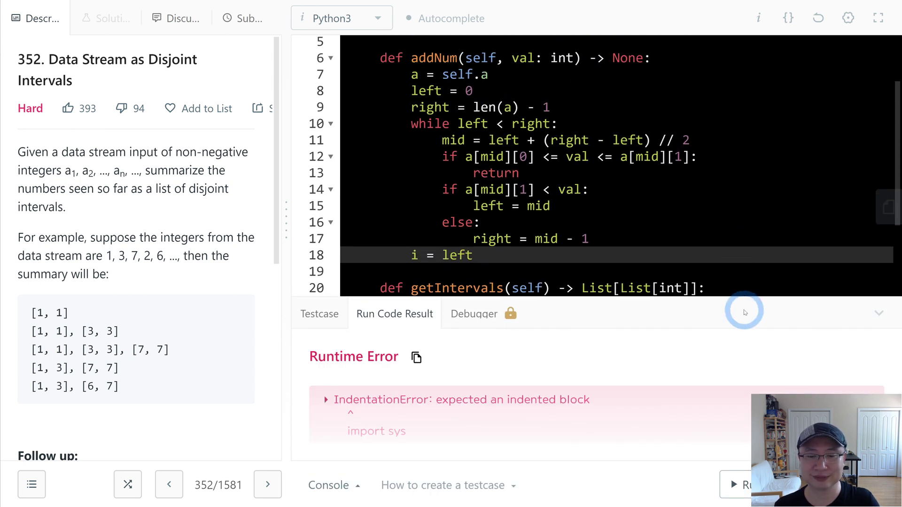
pyautogui.click(567, 205)
pyautogui.scroll(2, 637, 234)
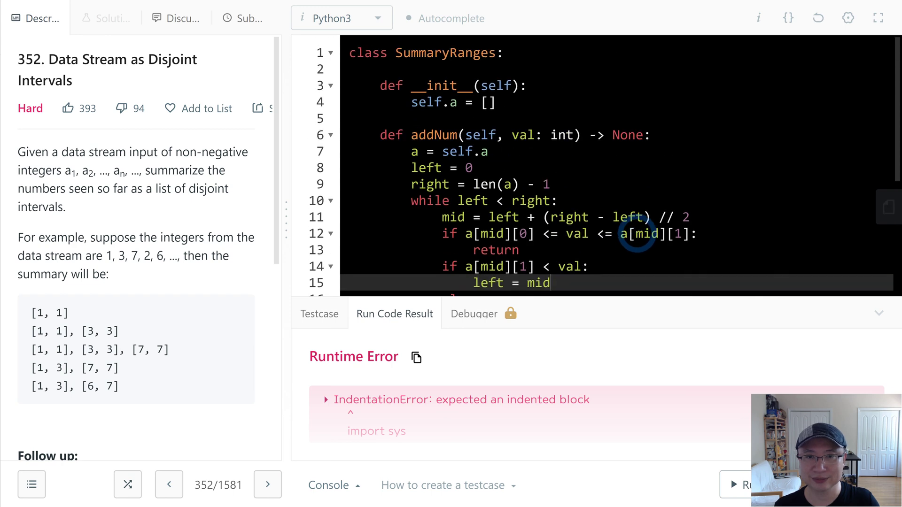
pyautogui.scroll(-5, 637, 233)
pyautogui.scroll(3, 637, 233)
pyautogui.scroll(-1, 637, 233)
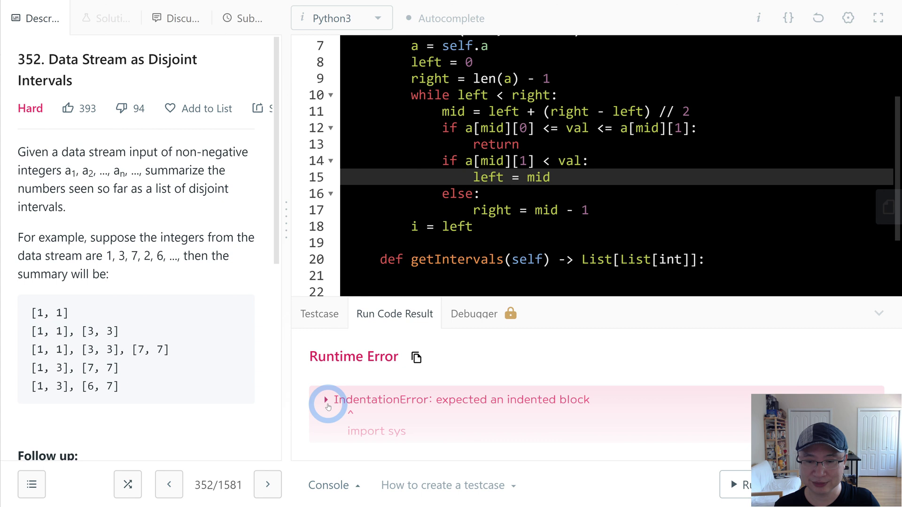
pyautogui.click(326, 399)
pyautogui.click(326, 381)
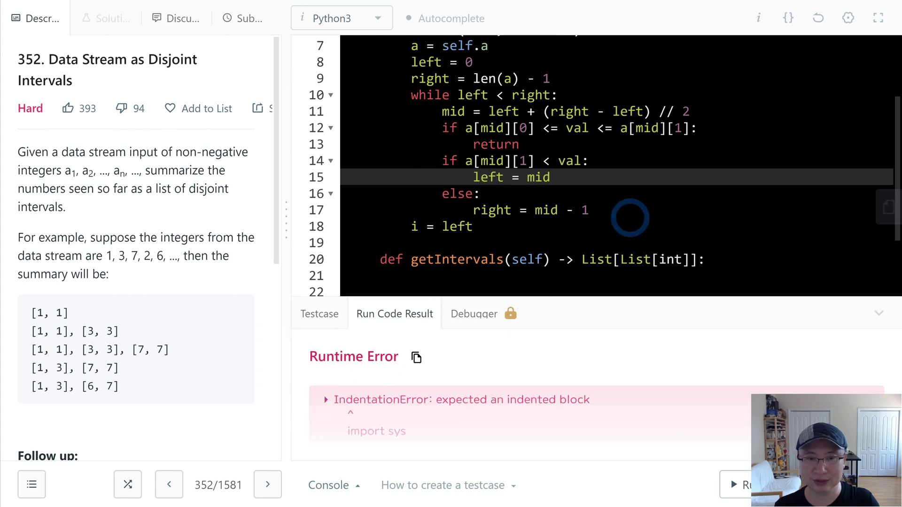
pyautogui.click(612, 211)
pyautogui.scroll(1, 725, 258)
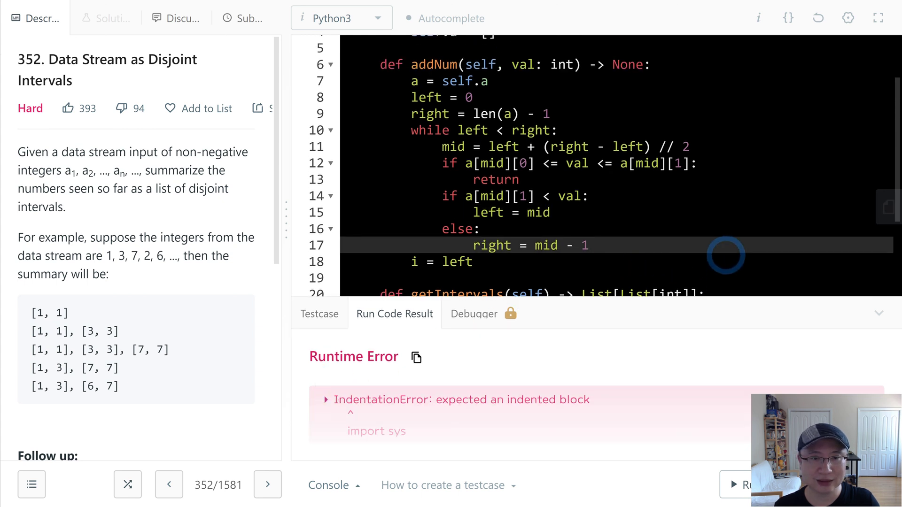
pyautogui.click(878, 315)
# Put 'return None' under getIntervals and run the sample test with Ctrl+', getting Wrong Answer.
pyautogui.click(821, 326)
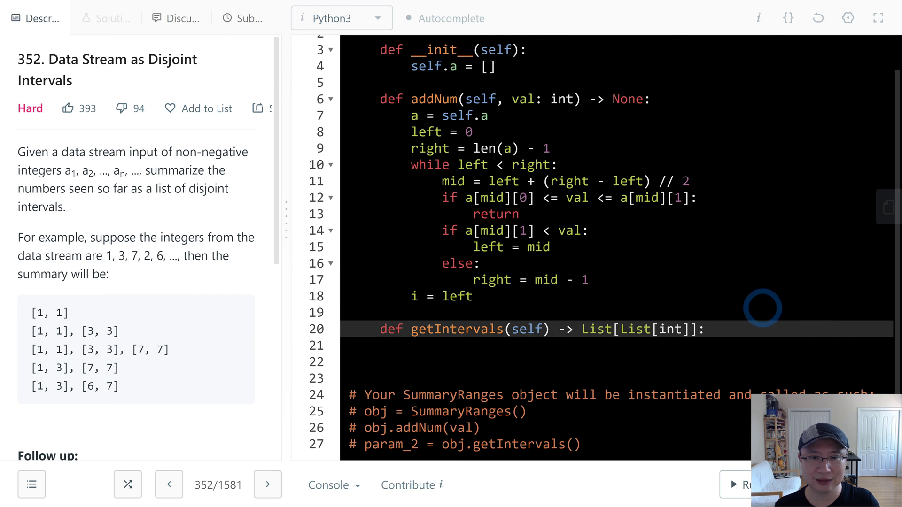
pyautogui.scroll(1, 762, 309)
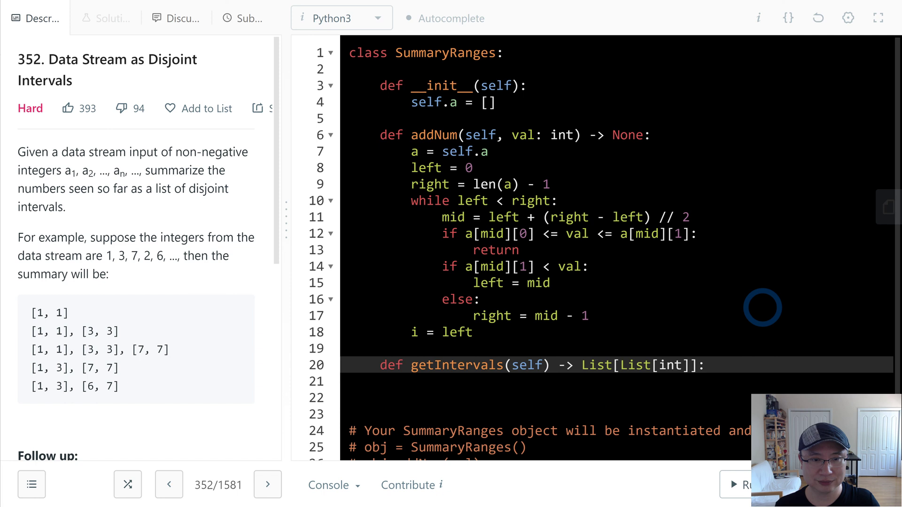
pyautogui.click(486, 251)
pyautogui.click(684, 315)
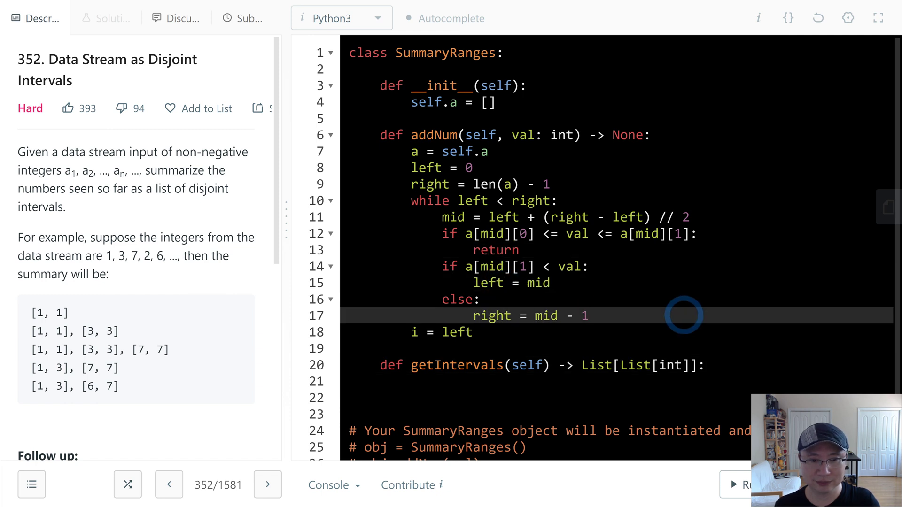
pyautogui.scroll(-1, 683, 316)
pyautogui.click(607, 361)
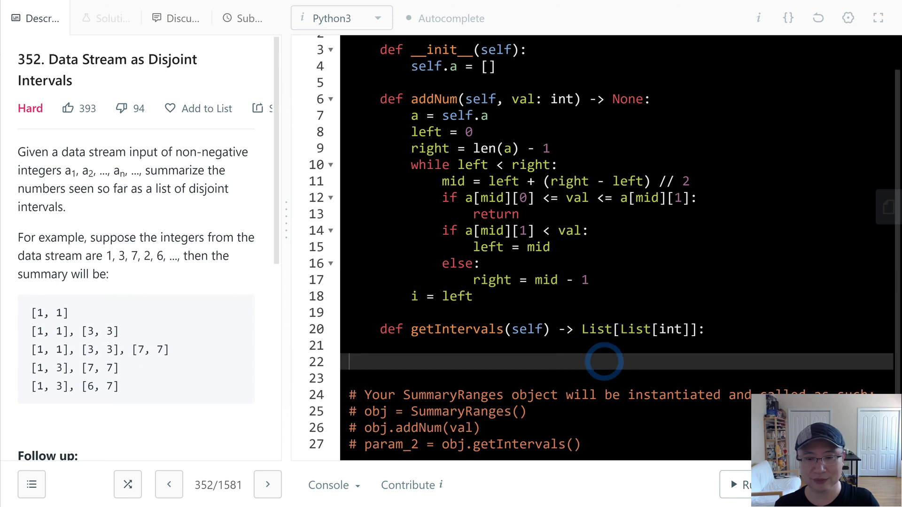
pyautogui.press('Up')
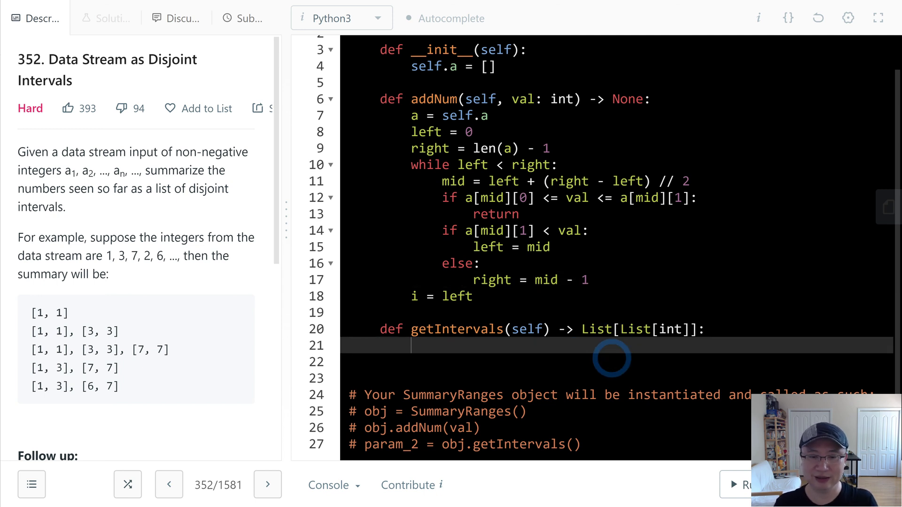
pyautogui.write('return None')
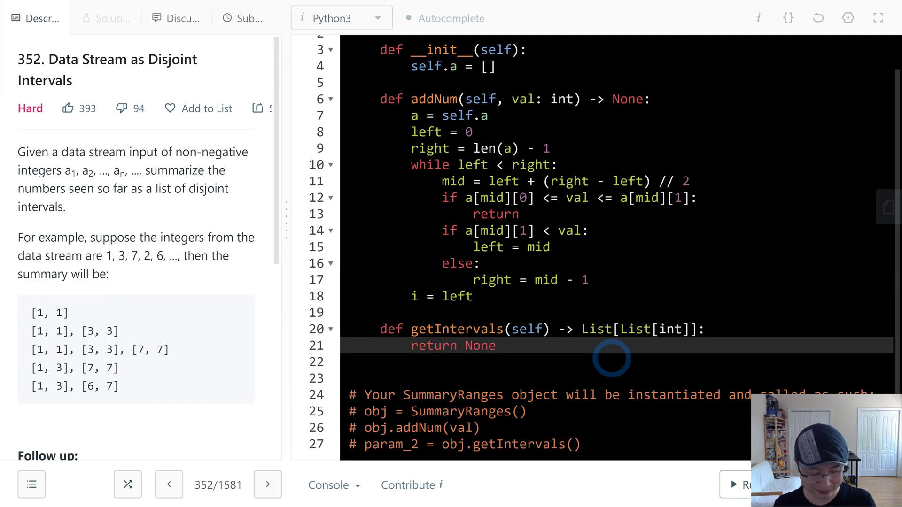
pyautogui.hotkey('ctrl', "'")
pyautogui.scroll(-2, 775, 158)
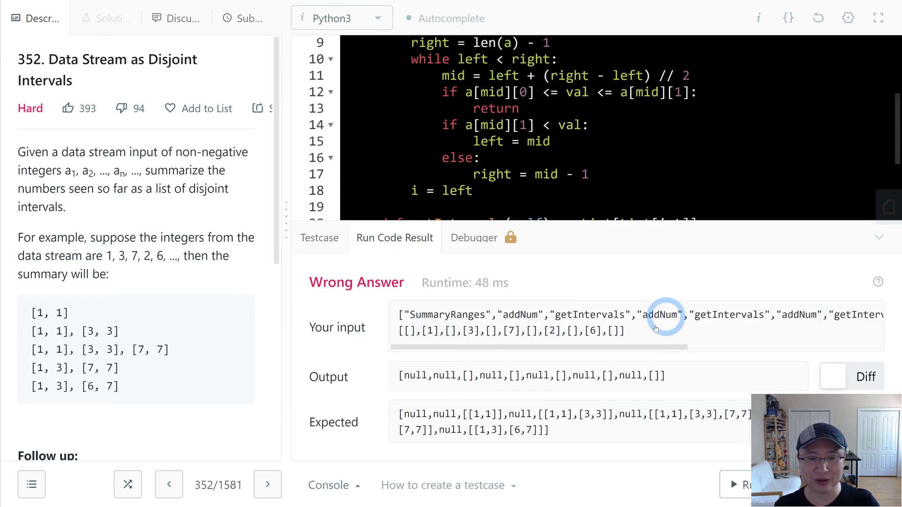
# Collapse the Wrong Answer panel and delete the placeholder 'return None' from getIntervals.
pyautogui.click(878, 237)
pyautogui.click(819, 244)
pyautogui.click(808, 296)
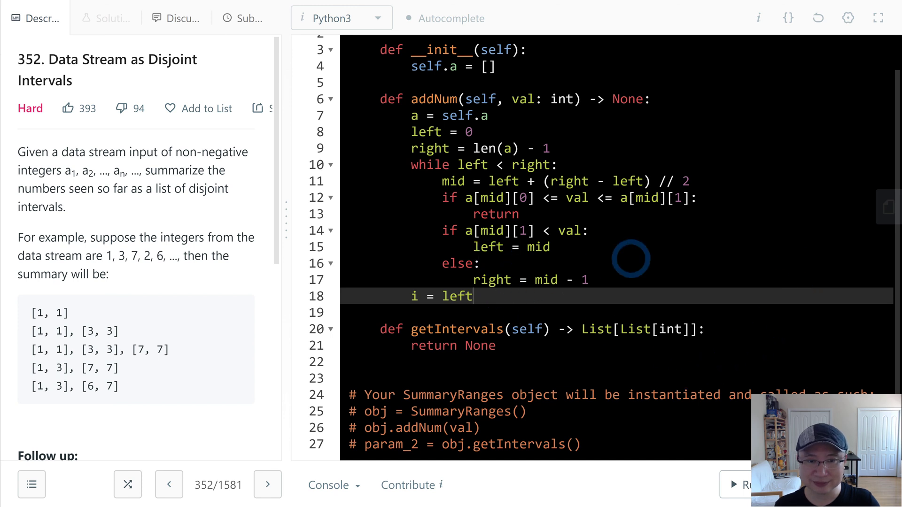
pyautogui.click(789, 279)
pyautogui.click(459, 281)
pyautogui.click(513, 305)
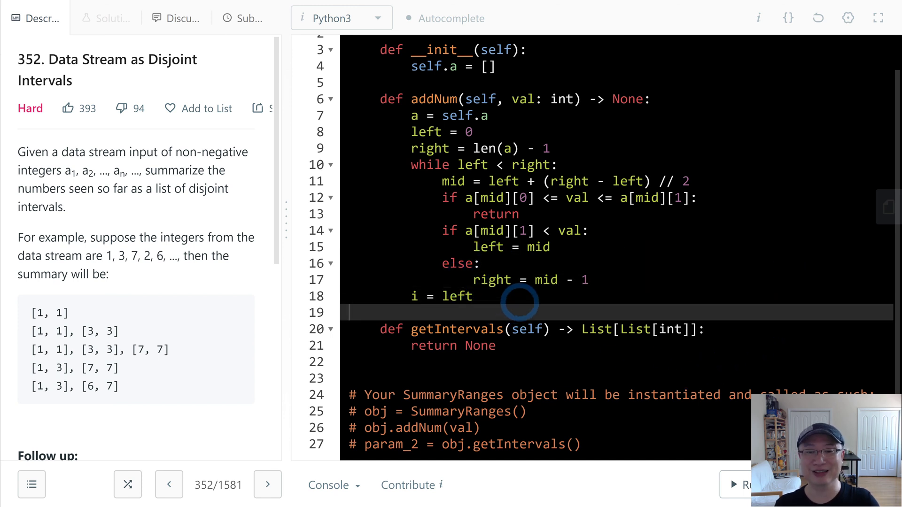
pyautogui.press('BackSpace')
pyautogui.press('BackSpace')
pyautogui.press('BackSpace')
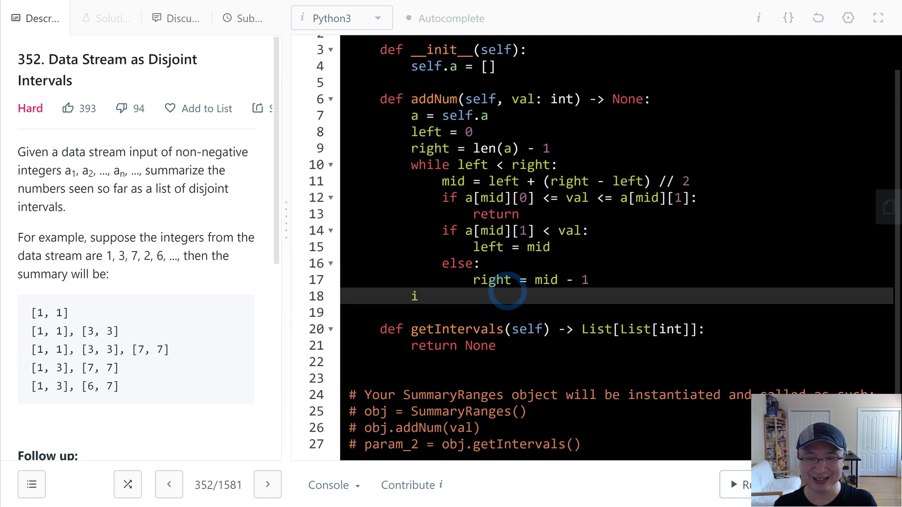
pyautogui.write('= ;e')
pyautogui.press('BackSpace')
pyautogui.write('l')
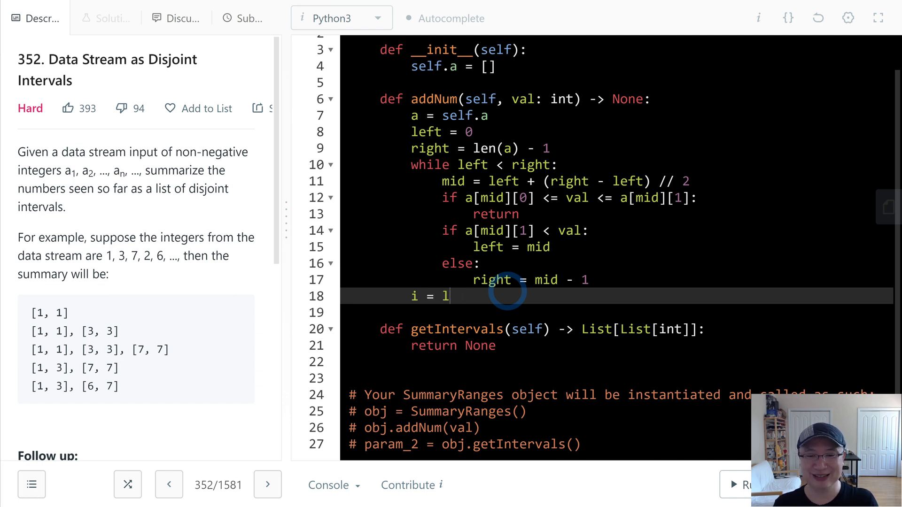
pyautogui.write('eft')
# Restore 'i = left' and leave a blank line beneath it in addNum.
pyautogui.press('Return')
pyautogui.press('Down')
pyautogui.press('Down')
pyautogui.press('Down')
pyautogui.hotkey('ctrl', 'd')
pyautogui.press('Up')
pyautogui.press('Up')
pyautogui.press('Up')
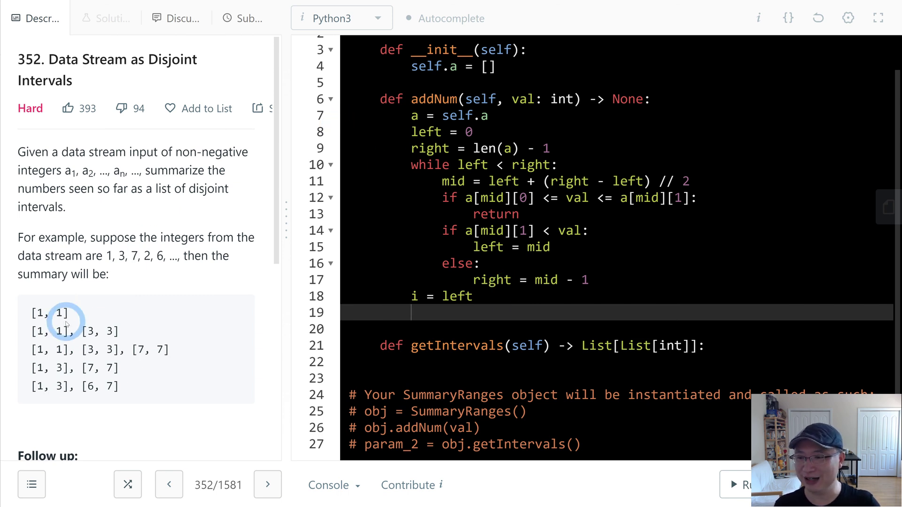
pyautogui.moveTo(31, 312); pyautogui.dragTo(70, 314)
pyautogui.click(593, 272)
pyautogui.click(577, 310)
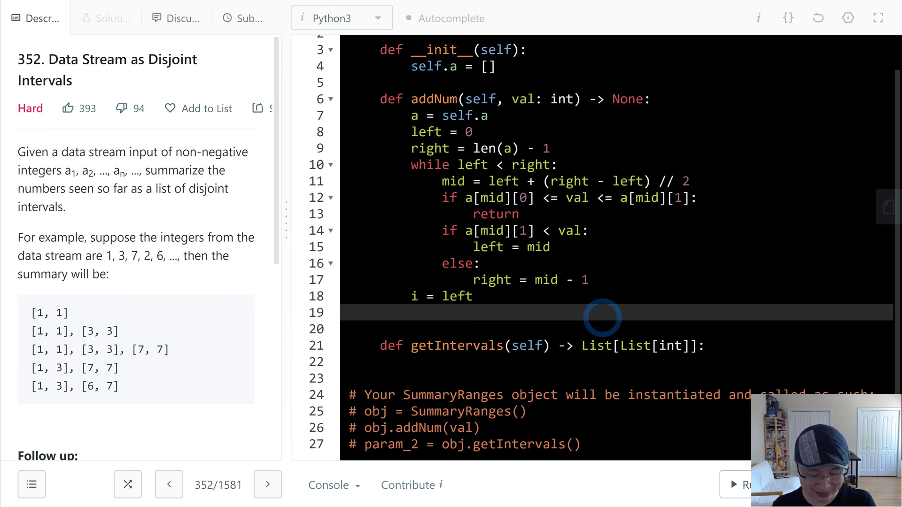
pyautogui.write("''''''")
# Open a docstring below 'i = left' holding a = [[1,1], [3,3]] and val = 2.
pyautogui.press('Return')
pyautogui.press('Up')
pyautogui.press('Right')
pyautogui.press('Right')
pyautogui.press('Right')
pyautogui.press('Return')
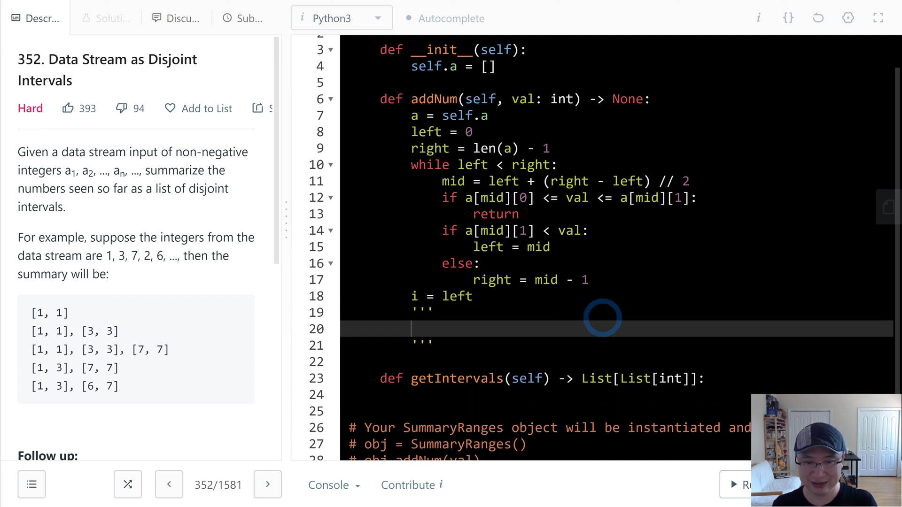
pyautogui.write('[')
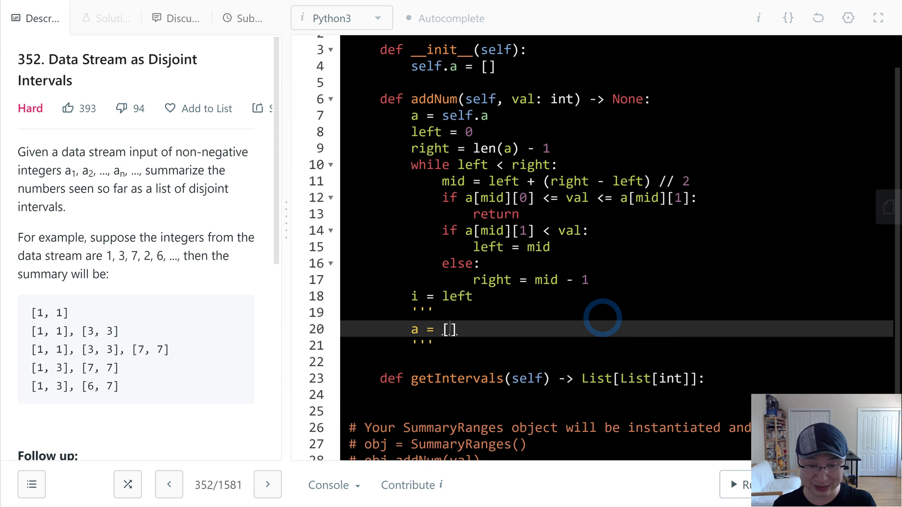
pyautogui.write('[1,1')
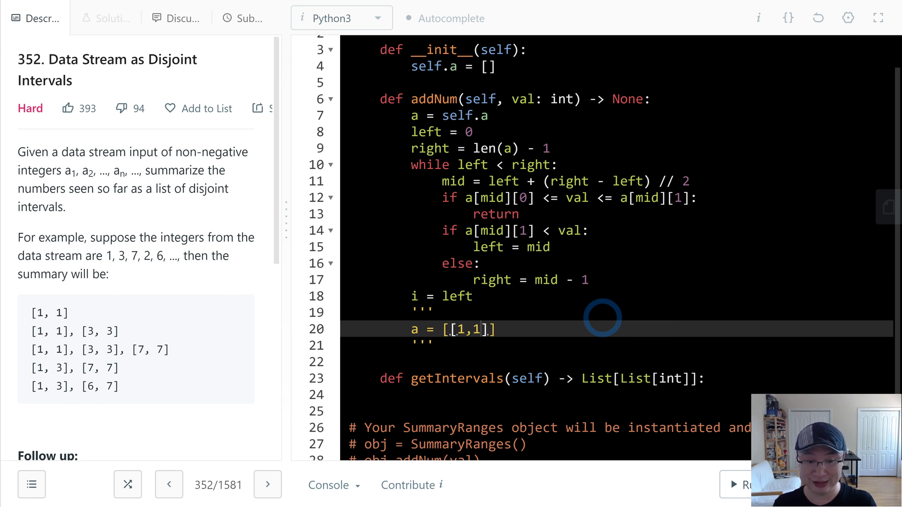
pyautogui.write('], [3')
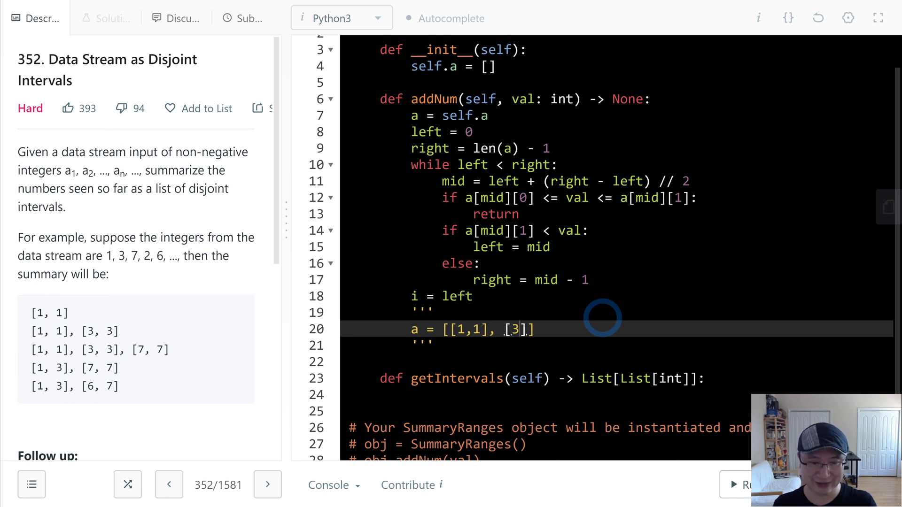
pyautogui.write(',3]]')
pyautogui.press('Return')
pyautogui.write('val = 2')
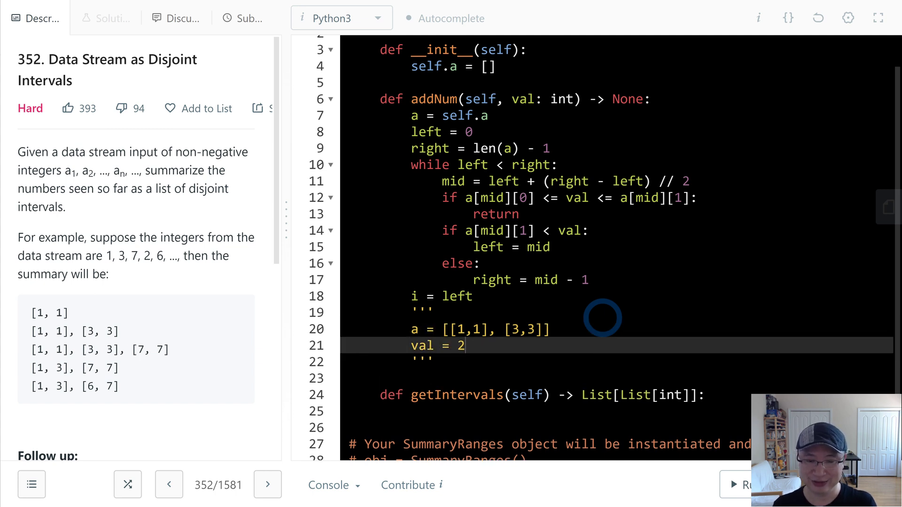
pyautogui.press('Down')
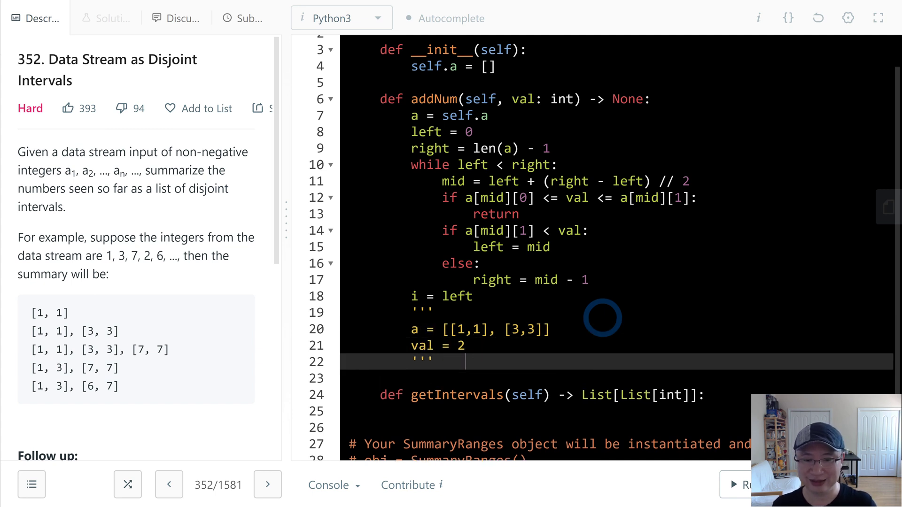
# Add index labels 0 and 1 above the example interval list.
pyautogui.click(451, 313)
pyautogui.click(462, 298)
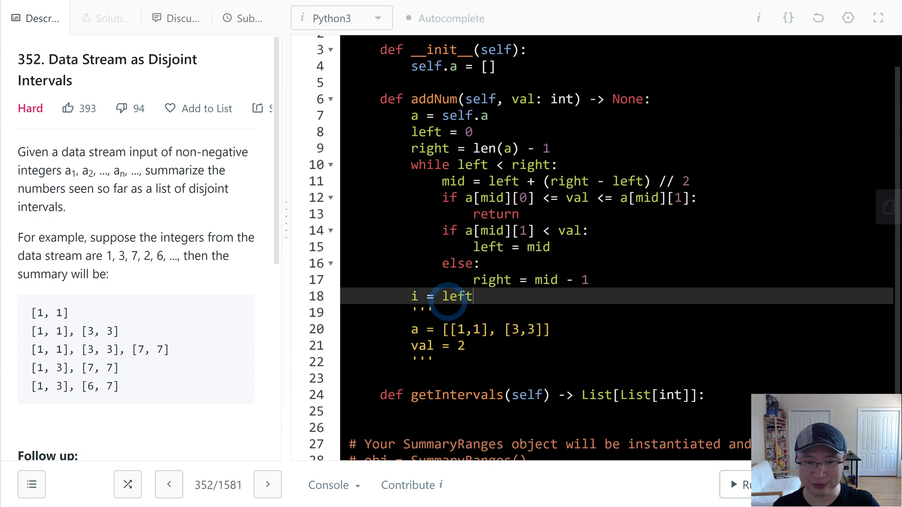
pyautogui.click(464, 347)
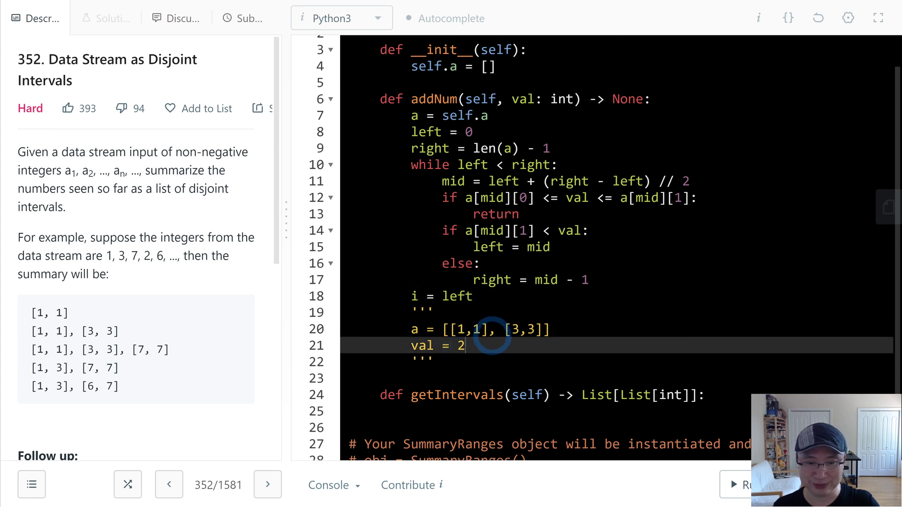
pyautogui.click(497, 331)
pyautogui.press('Home')
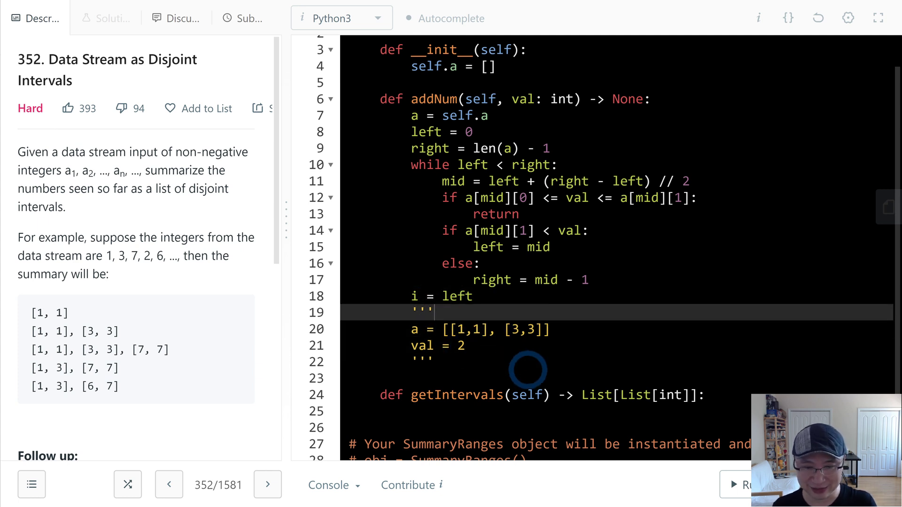
pyautogui.press('Return')
pyautogui.press('Up')
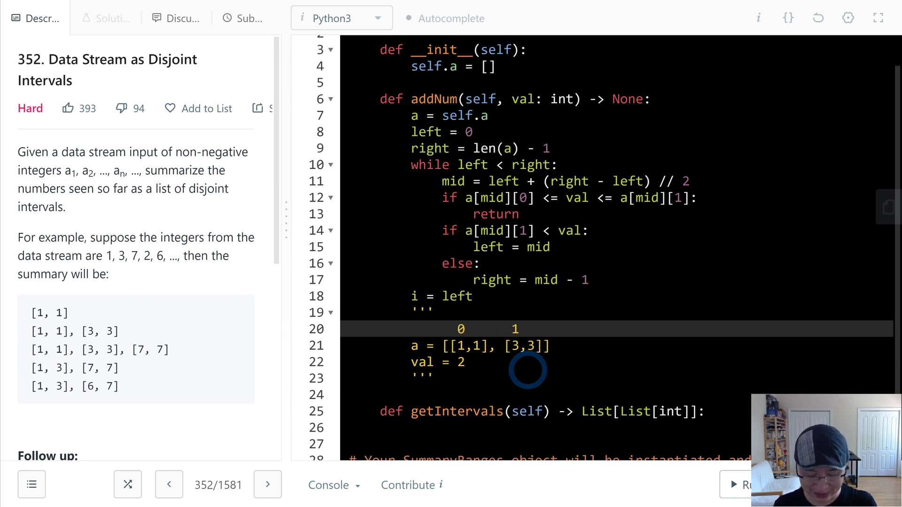
pyautogui.write('v')
pyautogui.press('BackSpace')
pyautogui.press('BackSpace')
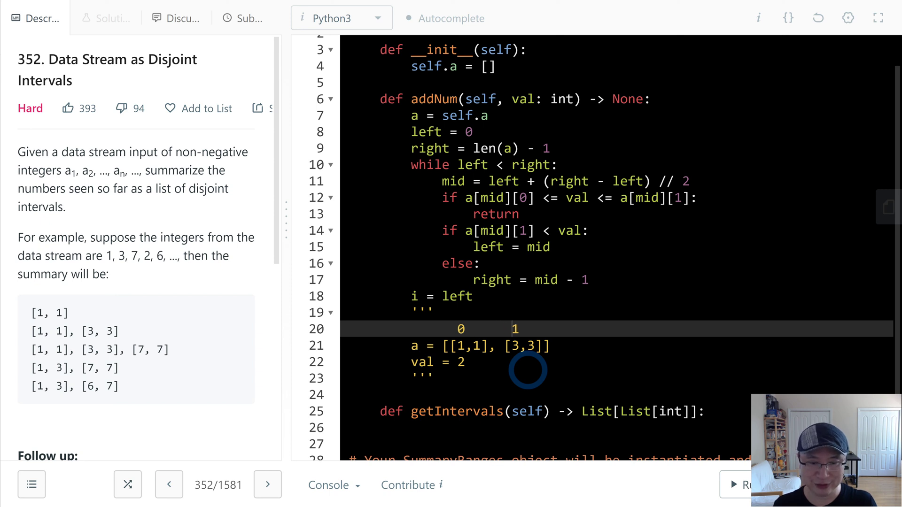
# Add 'i = 1' after val = 2 and open a new line after 'i = left'.
pyautogui.press('Down')
pyautogui.press('Down')
pyautogui.press('Return')
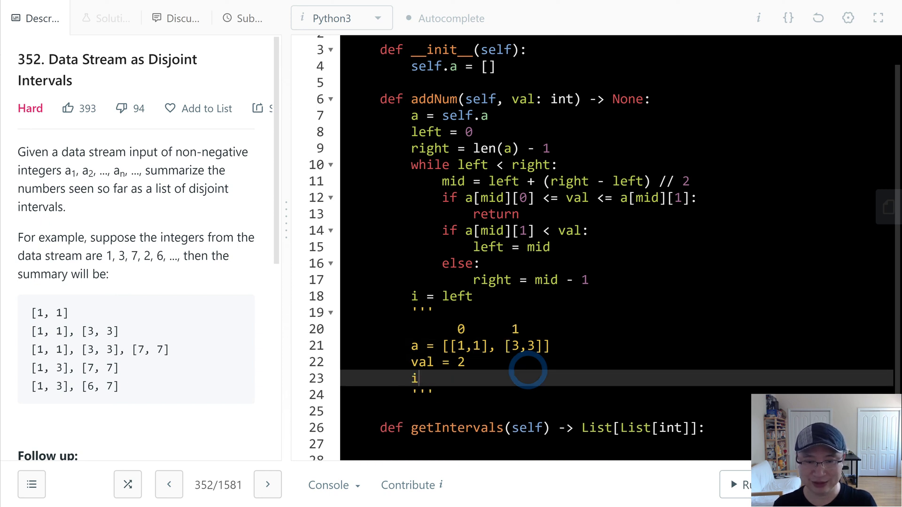
pyautogui.press('Up')
pyautogui.press('Up')
pyautogui.press('Up')
pyautogui.press('Up')
pyautogui.press('Down')
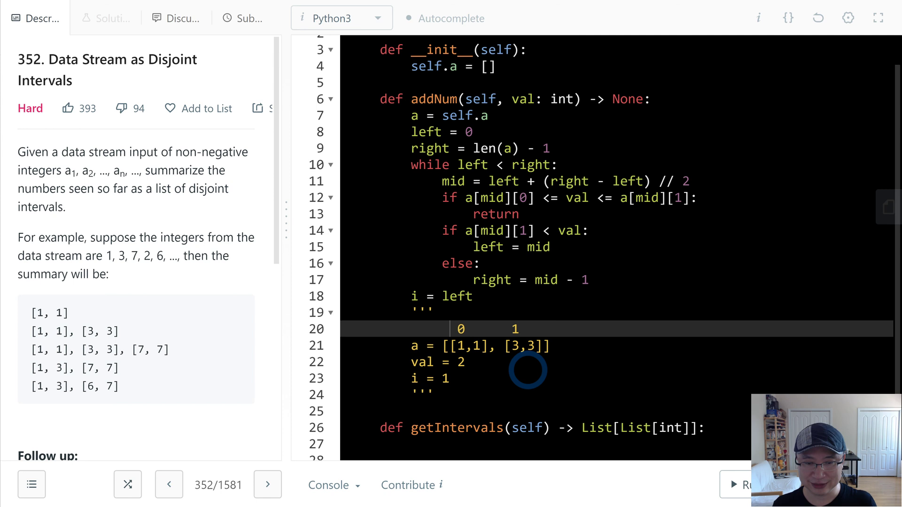
pyautogui.press('Up')
pyautogui.press('Up')
pyautogui.press('Return')
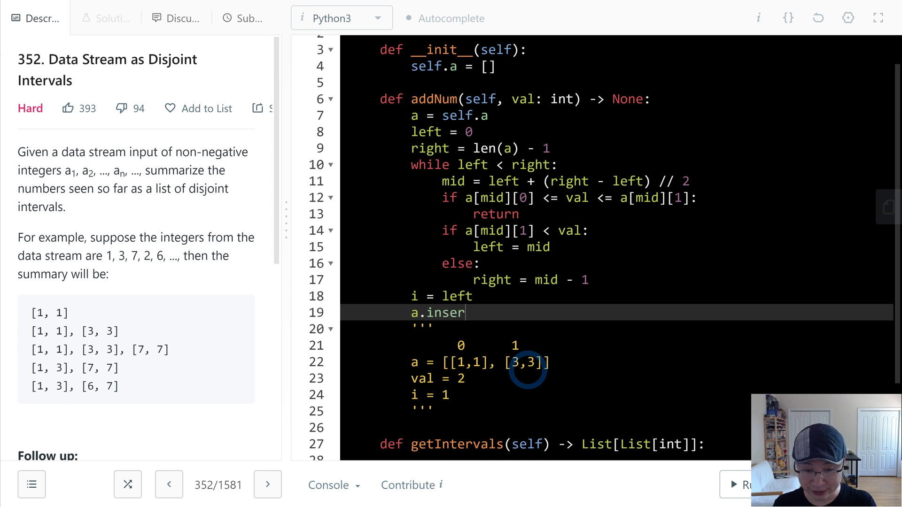
pyautogui.write('t(i,')
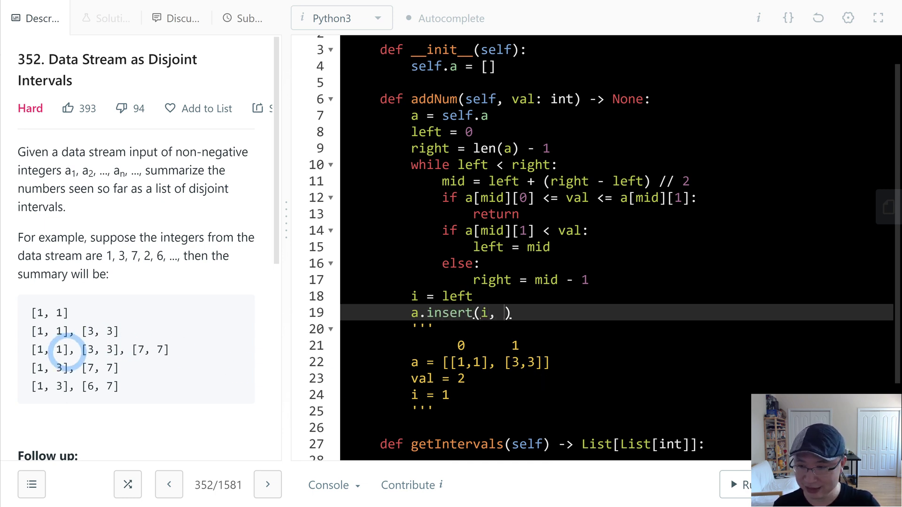
# Write a.insert(i, [val, val]) and add [2,2], before [3,3] in the comment trace.
pyautogui.moveTo(30, 312); pyautogui.dragTo(71, 313)
pyautogui.click(565, 298)
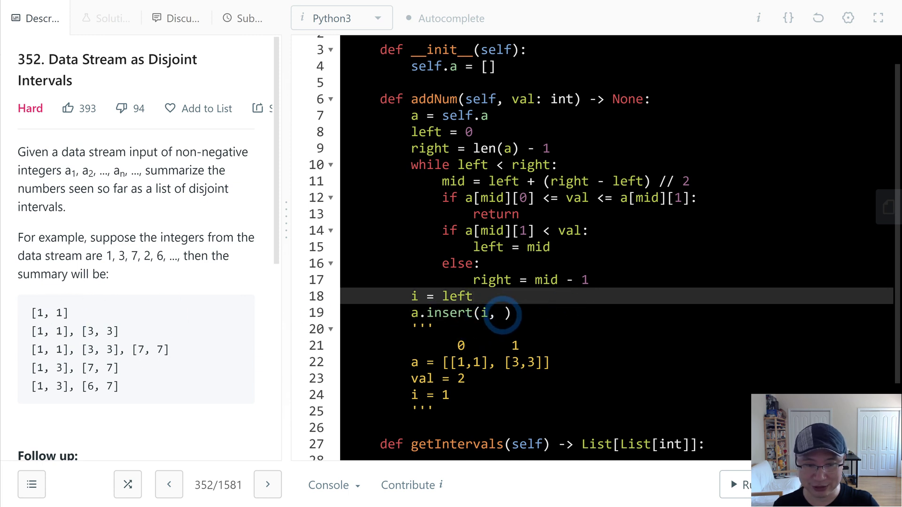
pyautogui.click(505, 313)
pyautogui.write('[val, val')
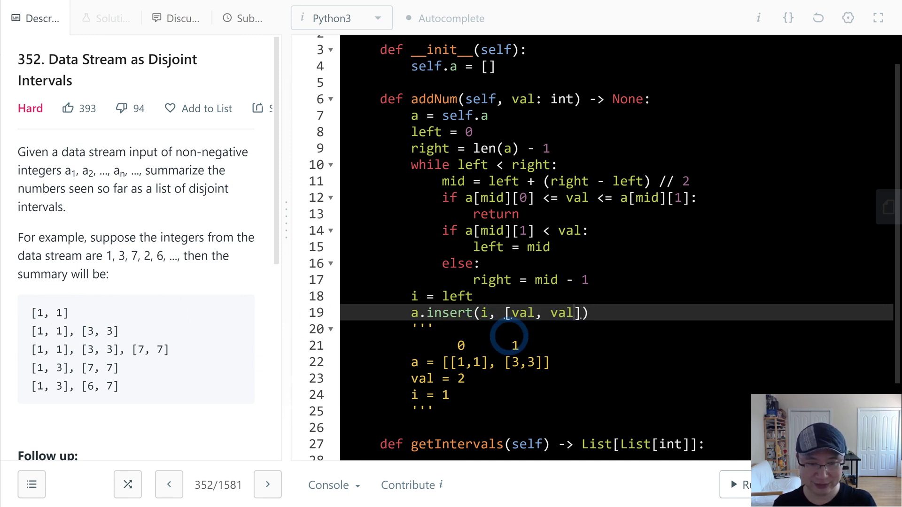
pyautogui.press('Down')
pyautogui.press('Down')
pyautogui.press('Down')
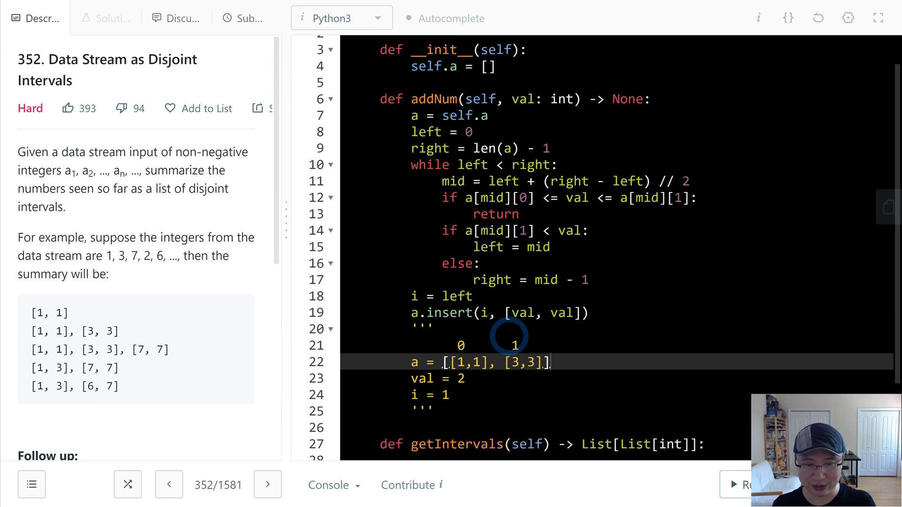
pyautogui.press('Right')
pyautogui.press('Right')
pyautogui.press('Right')
pyautogui.write('[')
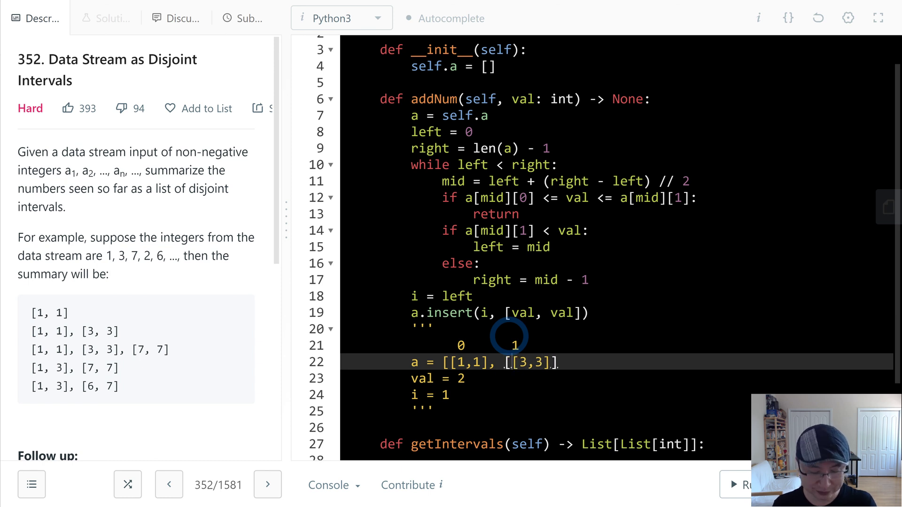
pyautogui.write('2,2],')
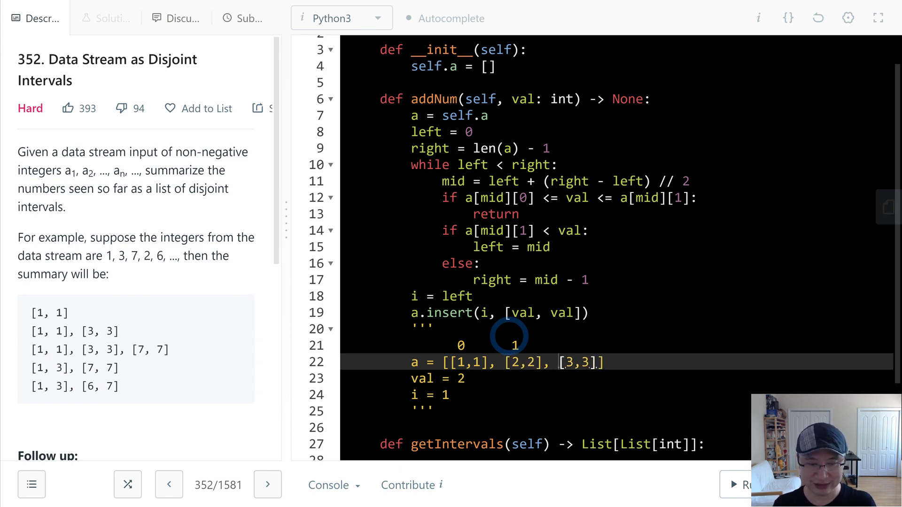
pyautogui.press('Up')
pyautogui.press('Up')
pyautogui.press('Up')
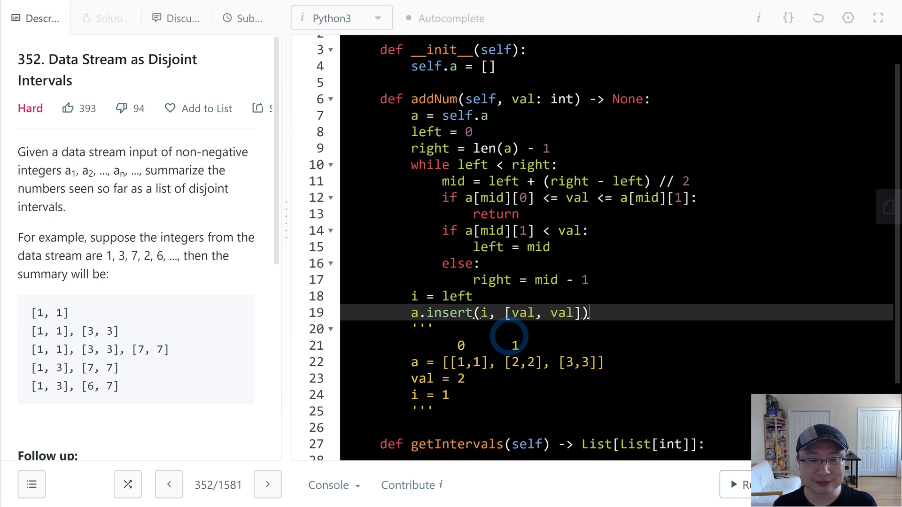
pyautogui.press('Return')
pyautogui.press('Down')
pyautogui.press('Down')
pyautogui.scroll(1, 620, 352)
pyautogui.scroll(-2, 621, 391)
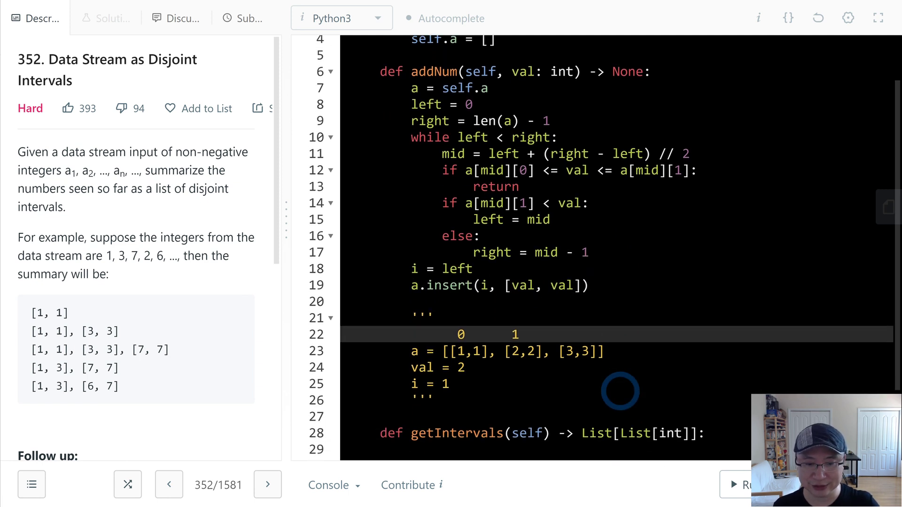
# Check the trace list [[1,1], [2,2], [3,3]], highlighting the [2,2] and [3,3] entries.
pyautogui.click(596, 379)
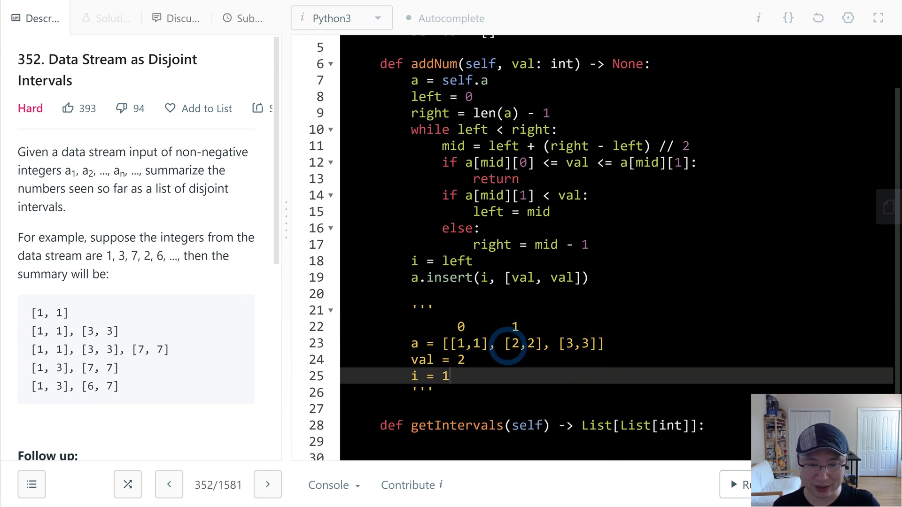
pyautogui.click(519, 344)
pyautogui.moveTo(527, 344); pyautogui.dragTo(571, 343)
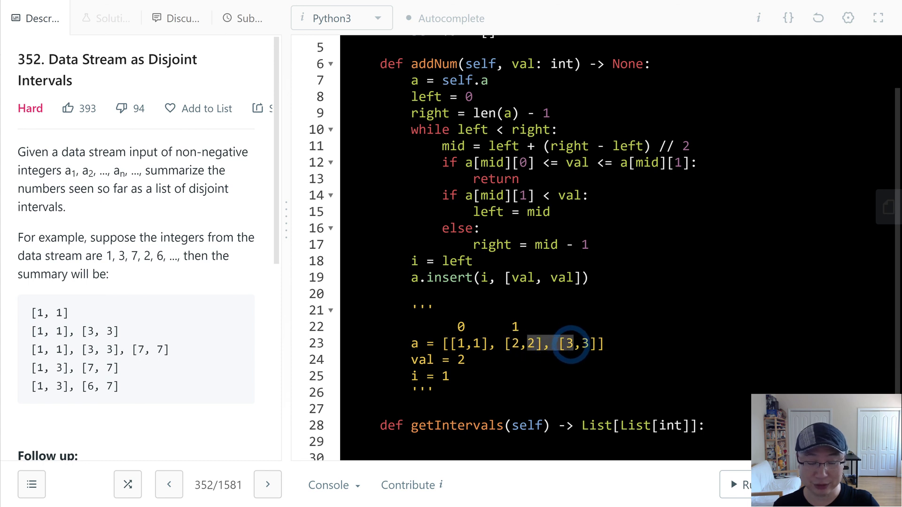
pyautogui.click(575, 363)
pyautogui.click(574, 375)
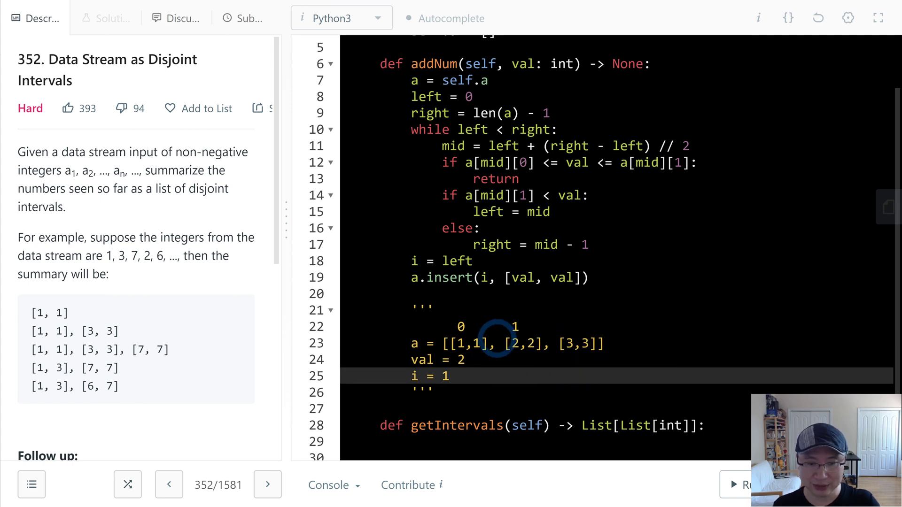
pyautogui.click(569, 422)
pyautogui.click(570, 392)
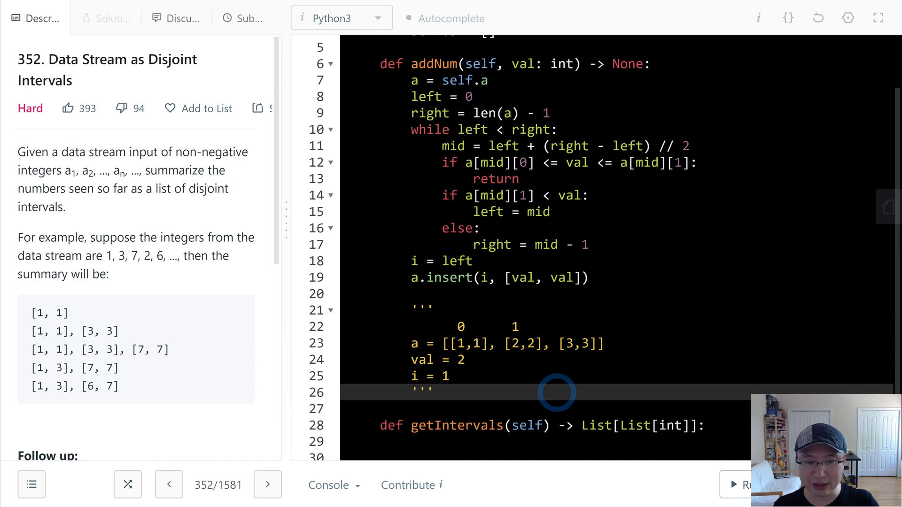
pyautogui.moveTo(505, 344); pyautogui.dragTo(599, 345)
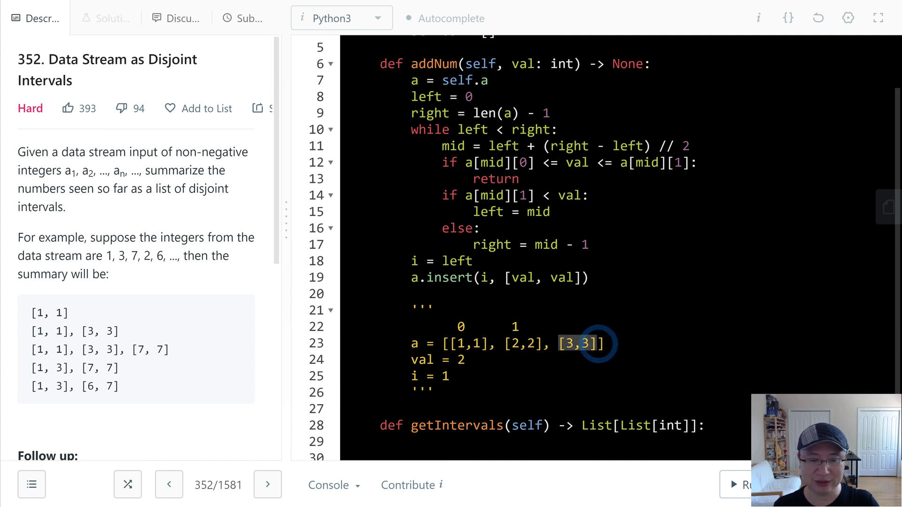
# Review the example intervals around the insert call, then return to the blank line.
pyautogui.click(619, 307)
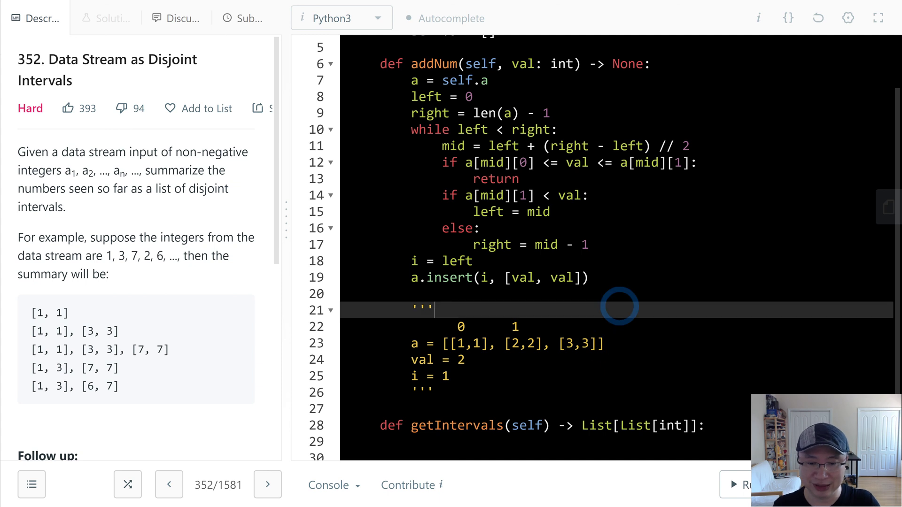
pyautogui.click(627, 346)
pyautogui.click(478, 279)
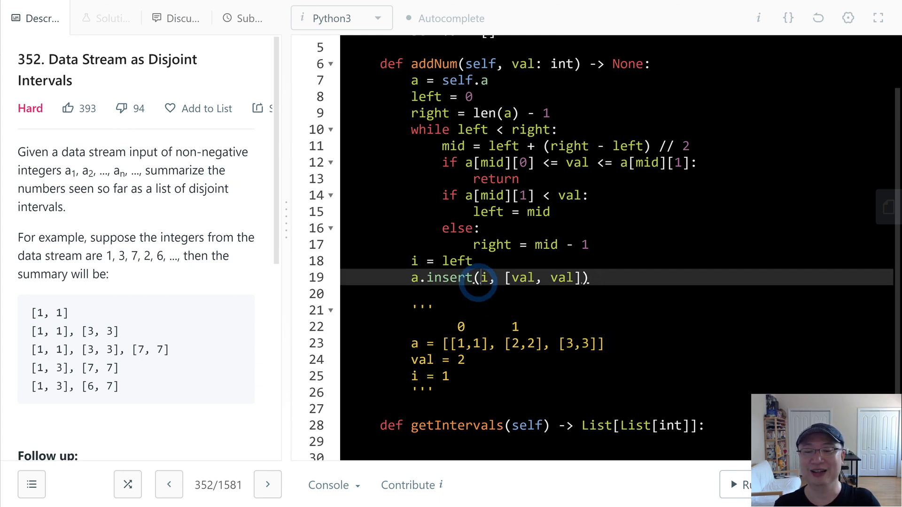
pyautogui.click(487, 297)
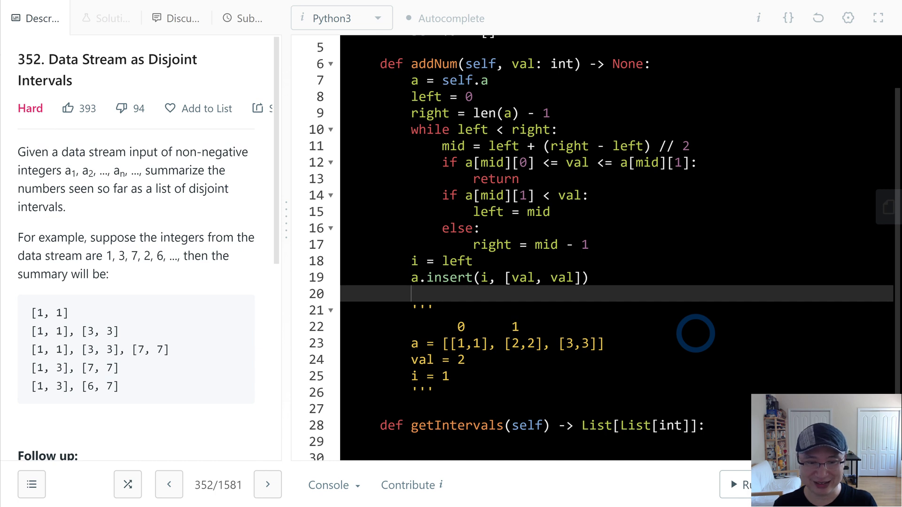
pyautogui.moveTo(559, 344); pyautogui.dragTo(614, 345)
pyautogui.click(613, 346)
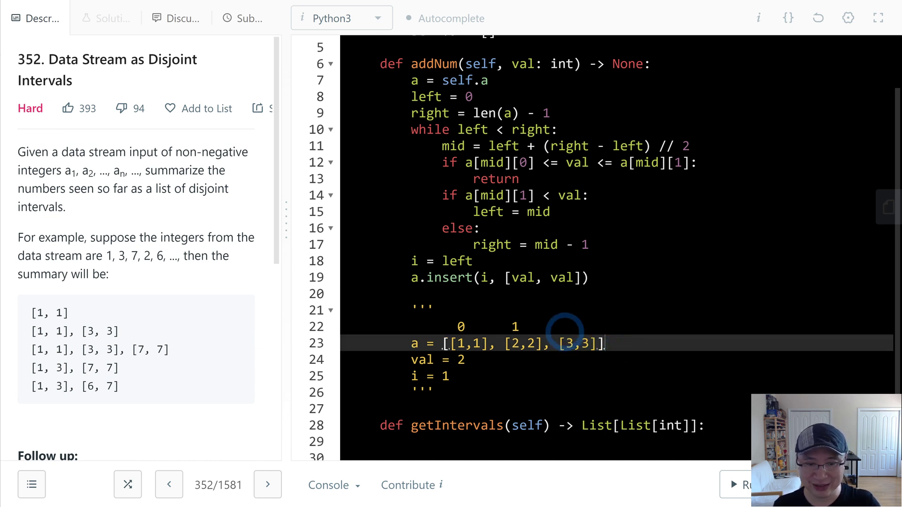
pyautogui.click(519, 326)
pyautogui.doubleClick(445, 376)
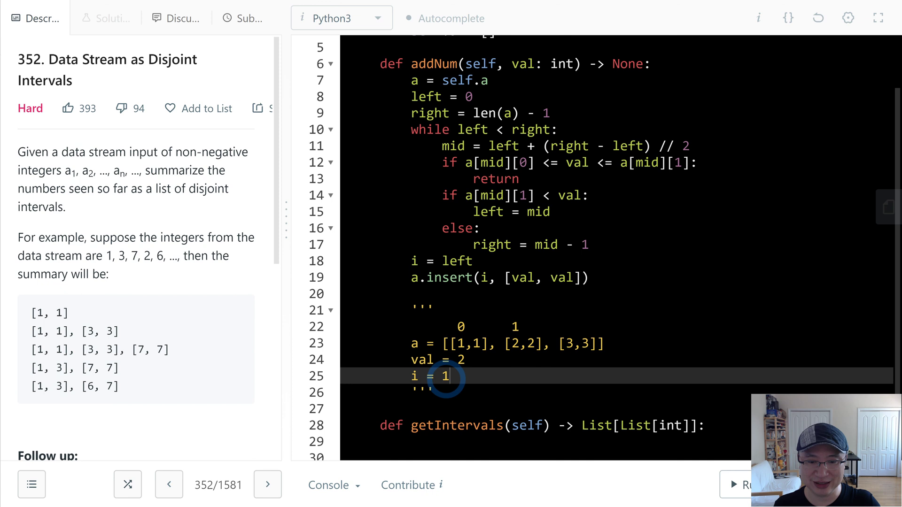
pyautogui.write('2')
pyautogui.click(604, 346)
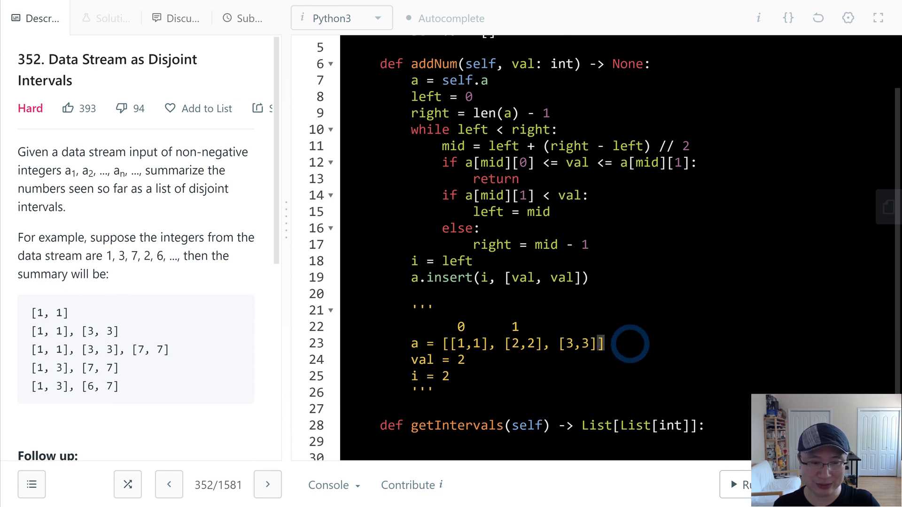
pyautogui.press('Up')
pyautogui.press('Up')
pyautogui.press('Up')
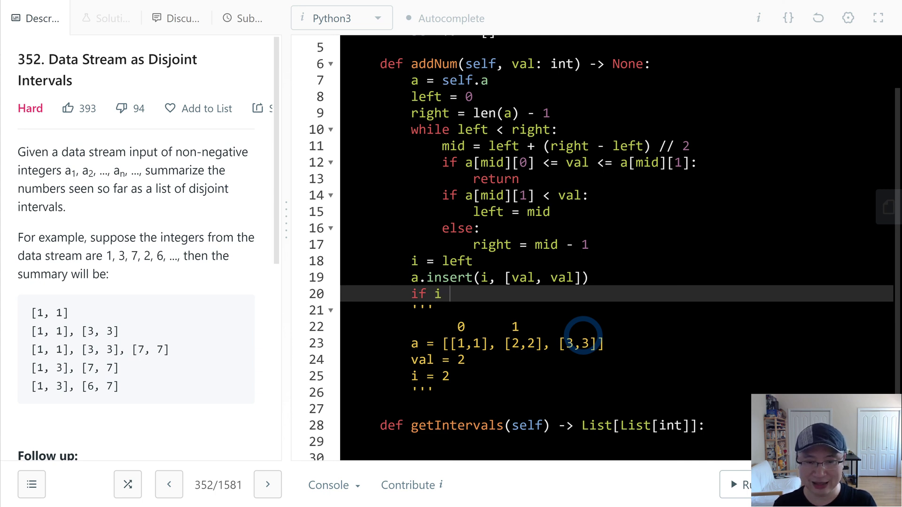
pyautogui.write('!= len(')
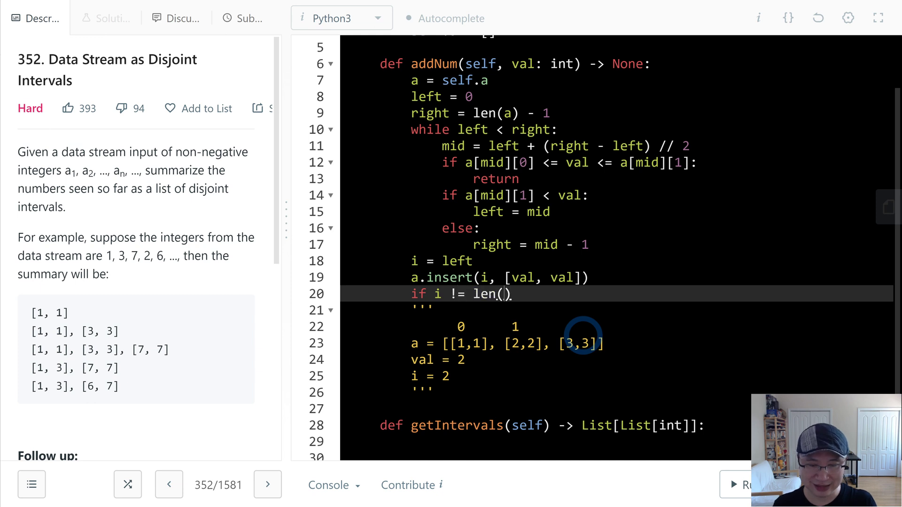
pyautogui.write('a)')
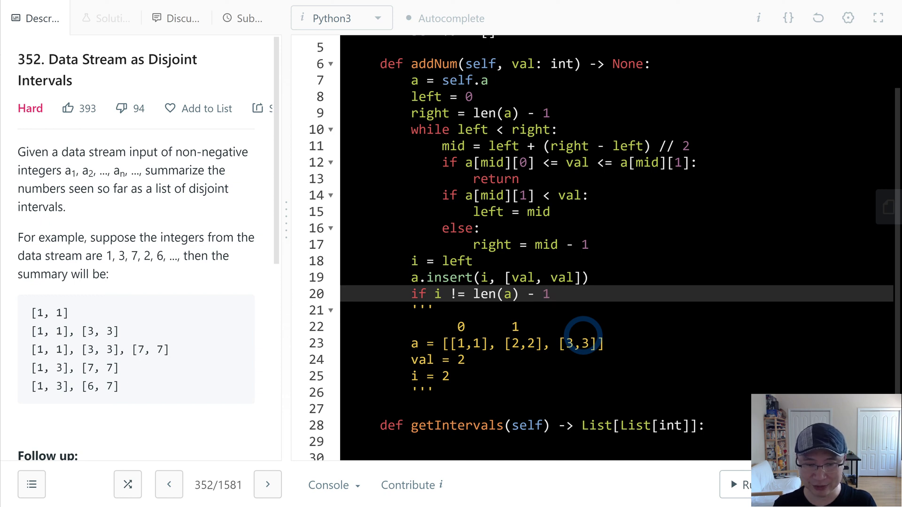
pyautogui.write(' - 1 and')
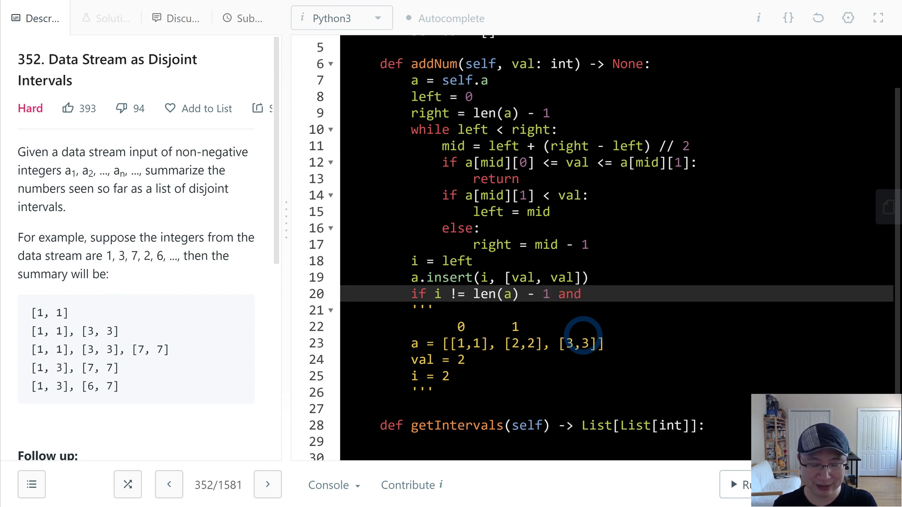
pyautogui.write(' a[')
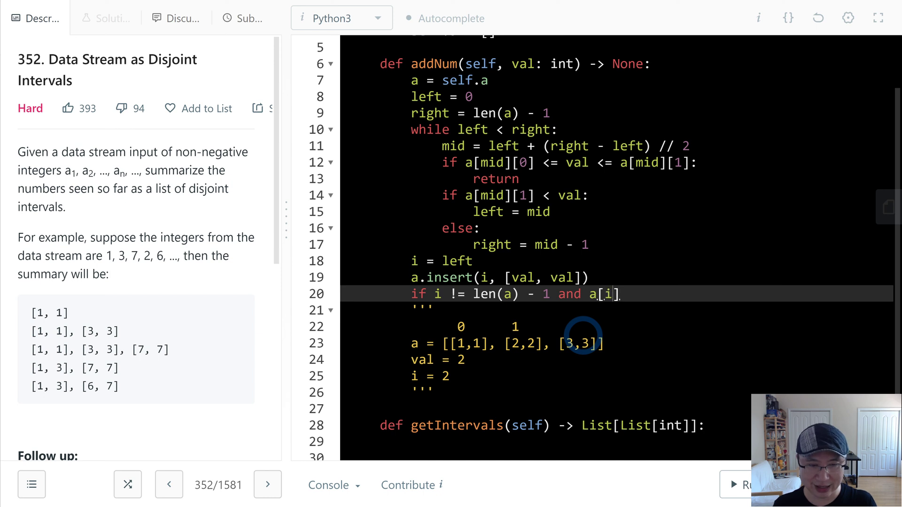
pyautogui.write('i + ')
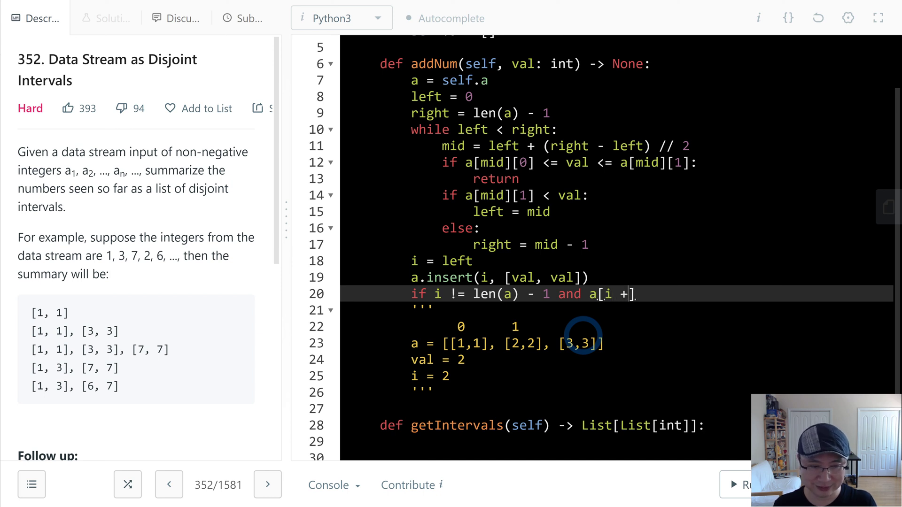
pyautogui.write('1')
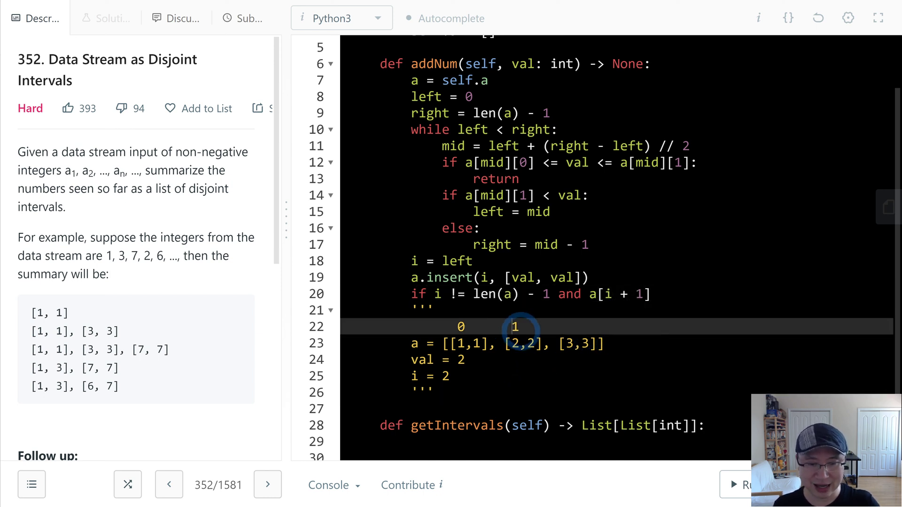
# Complete the right-merge condition: the next interval starts at val + 1.
pyautogui.doubleClick(515, 326)
pyautogui.write('i')
pyautogui.click(509, 358)
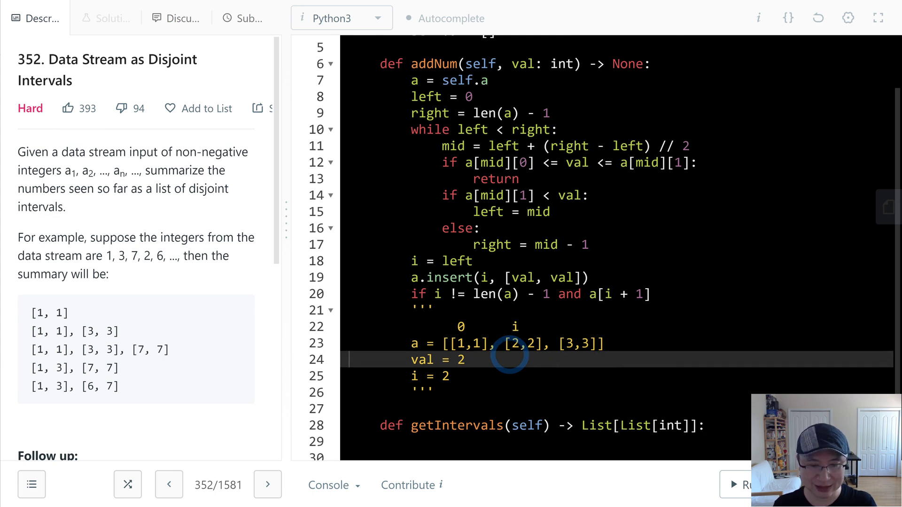
pyautogui.doubleClick(569, 344)
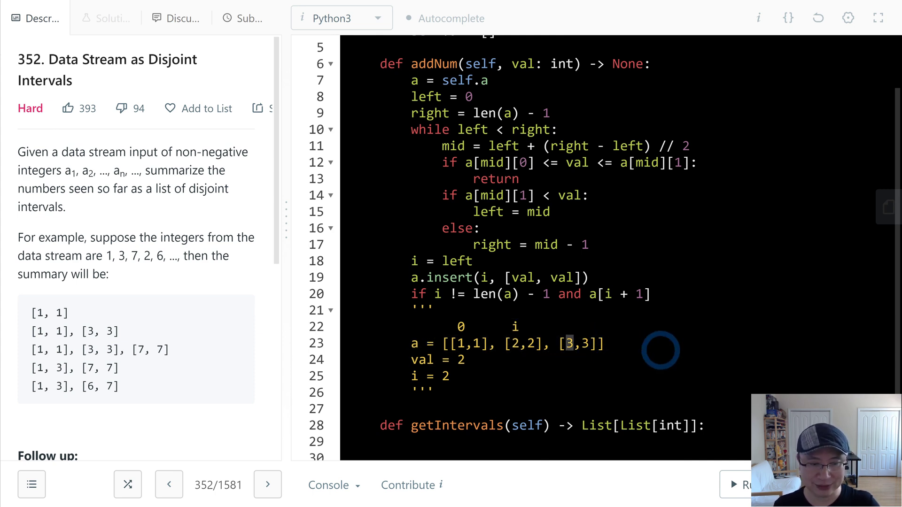
pyautogui.click(664, 291)
pyautogui.write('[0')
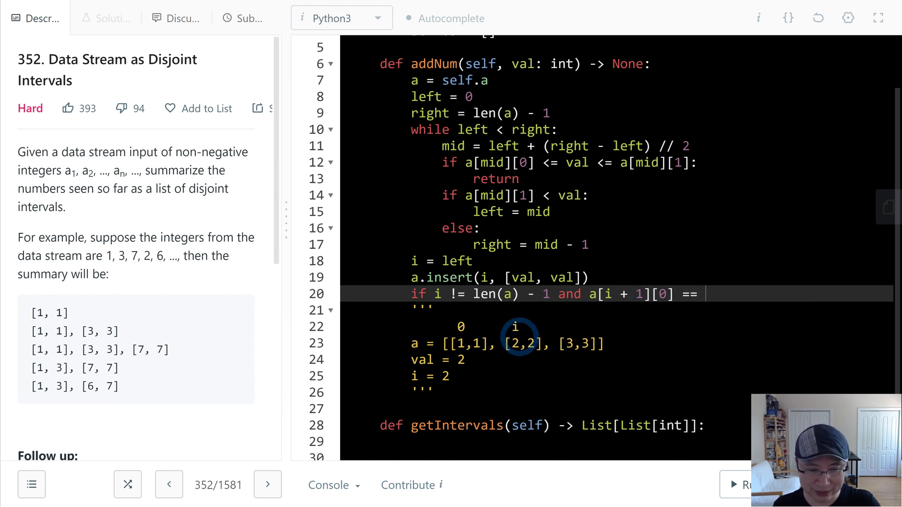
pyautogui.doubleClick(531, 344)
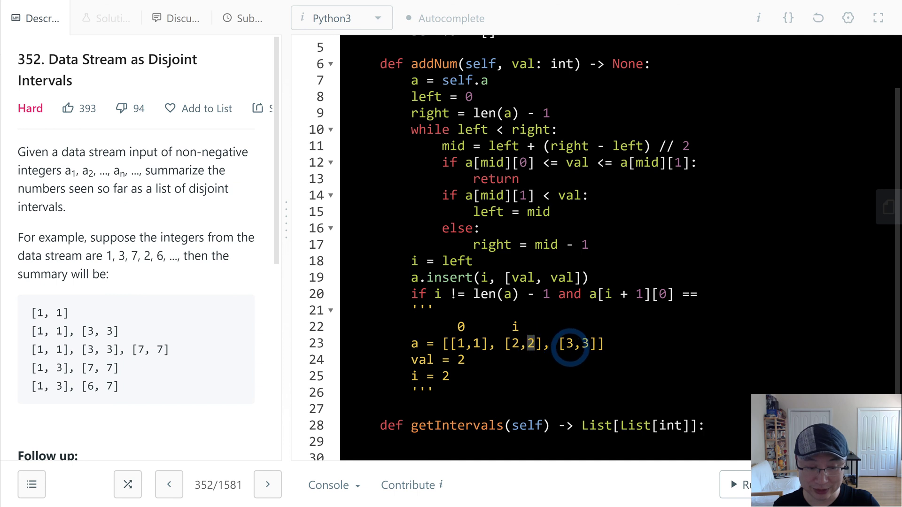
pyautogui.doubleClick(570, 344)
pyautogui.click(747, 294)
pyautogui.write('val + 1')
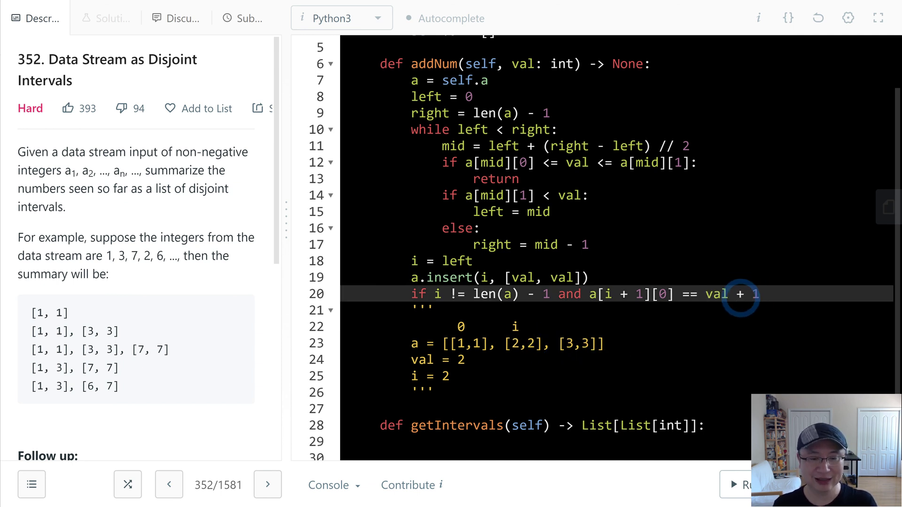
pyautogui.write(':')
pyautogui.press('Return')
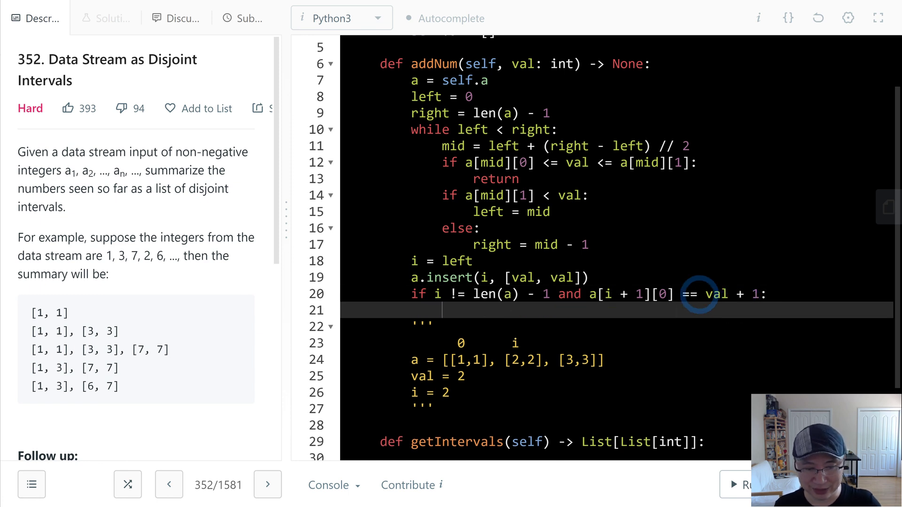
# Set the next interval's start a[i + 1][0] to val in the merge body.
pyautogui.click(611, 361)
pyautogui.click(564, 361)
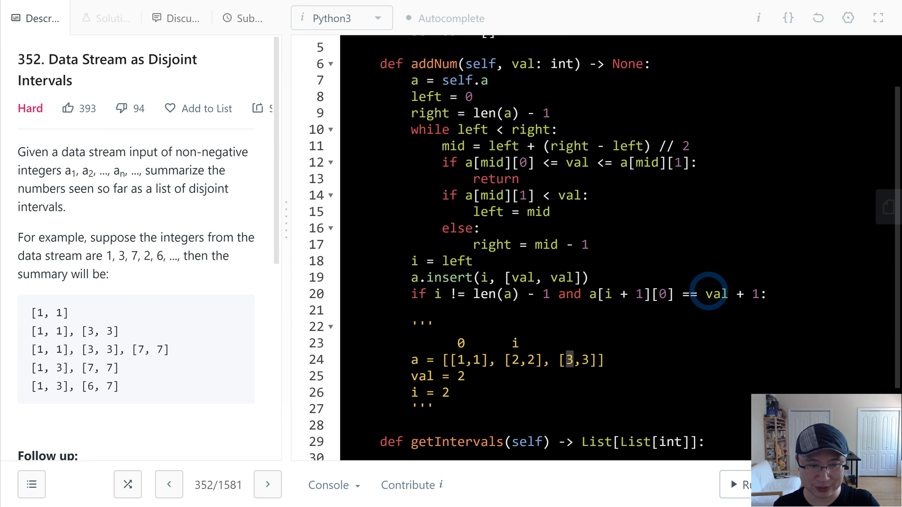
pyautogui.moveTo(675, 294); pyautogui.dragTo(589, 294)
pyautogui.hotkey('ctrl', 'c')
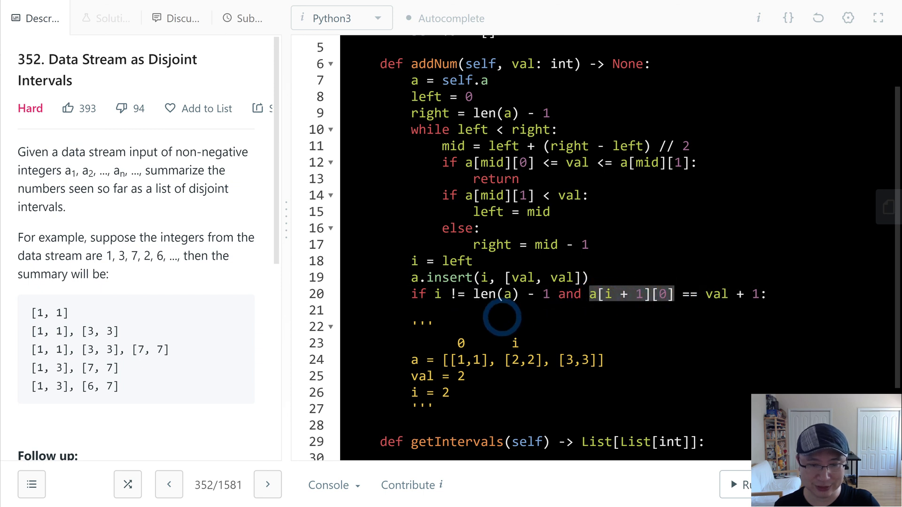
pyautogui.click(499, 313)
pyautogui.hotkey('ctrl', 'v')
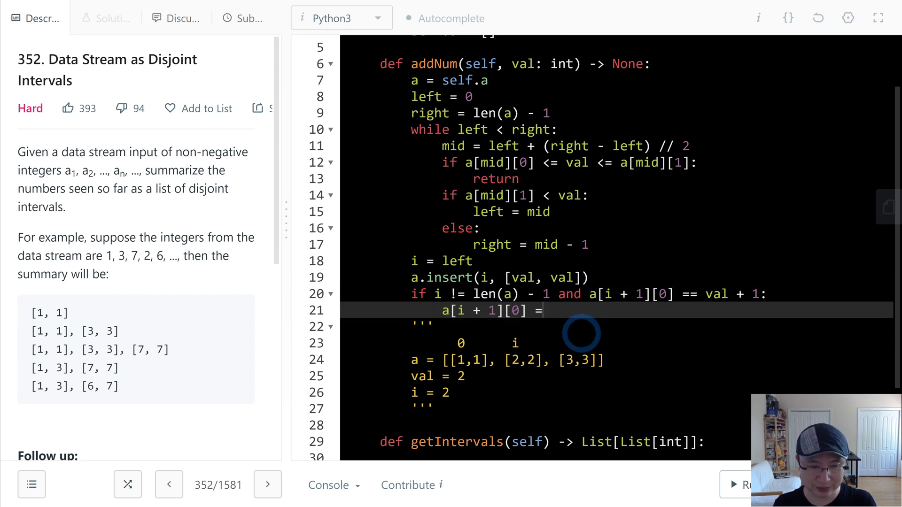
pyautogui.write('val')
# Update the example comment to [[1,1], [2,3]].
pyautogui.press('Down')
pyautogui.press('Down')
pyautogui.press('Down')
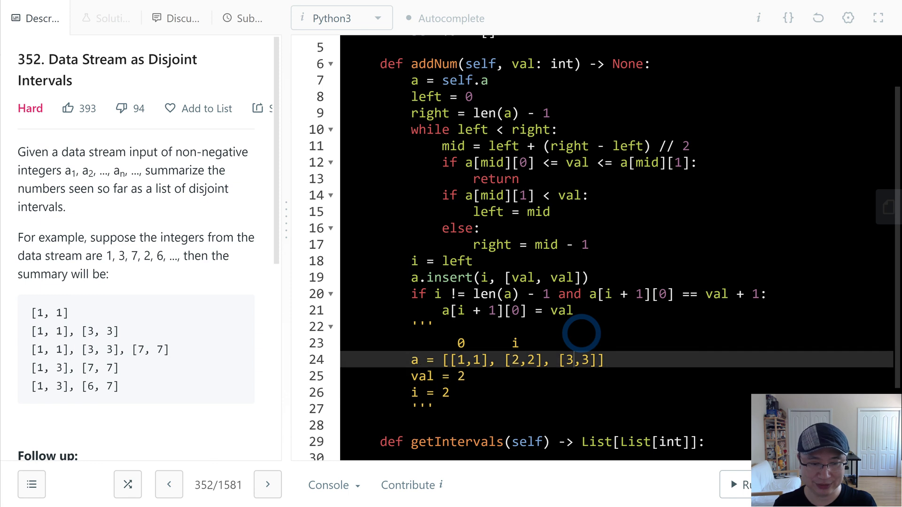
pyautogui.press('BackSpace')
pyautogui.write('2')
pyautogui.press('Down')
pyautogui.press('Up')
pyautogui.press('Up')
pyautogui.press('Up')
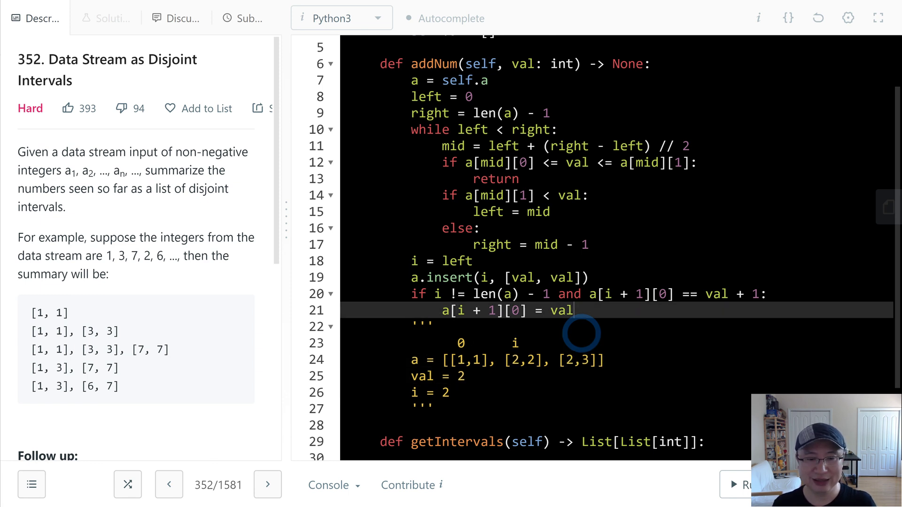
pyautogui.click(677, 361)
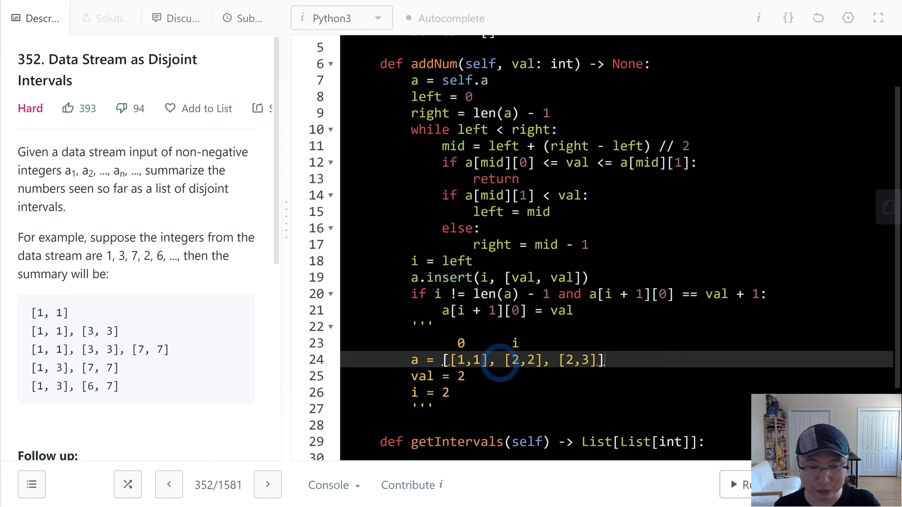
pyautogui.moveTo(502, 360); pyautogui.dragTo(604, 361)
pyautogui.click(585, 310)
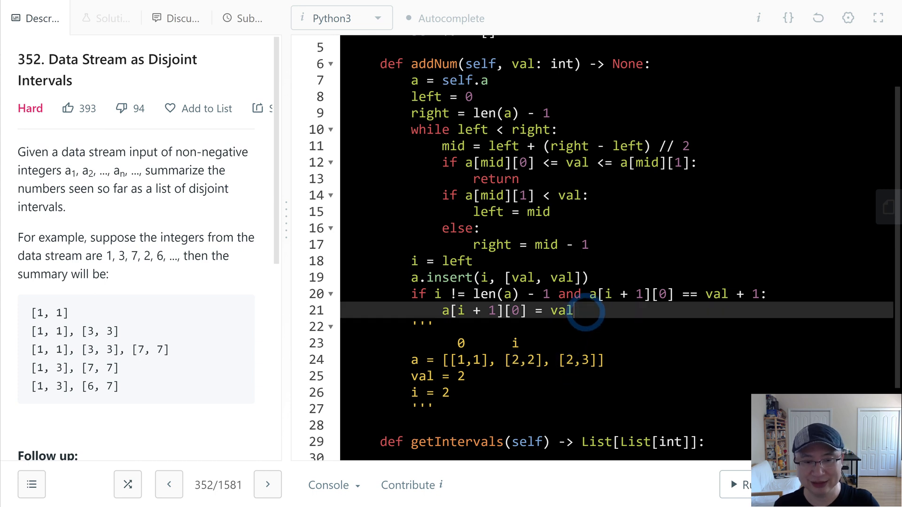
pyautogui.press('Return')
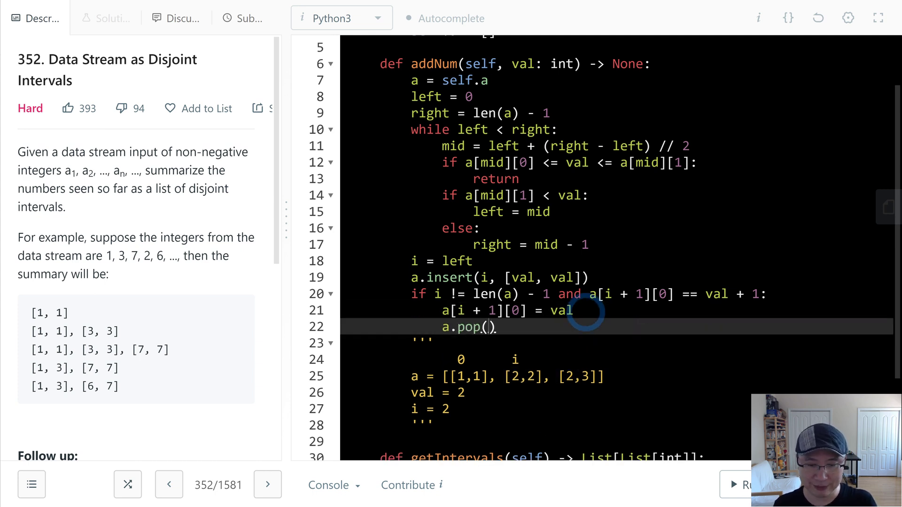
# Add a.pop(i) to remove the inserted interval after the right merge.
pyautogui.press('Down')
pyautogui.press('Down')
pyautogui.press('Down')
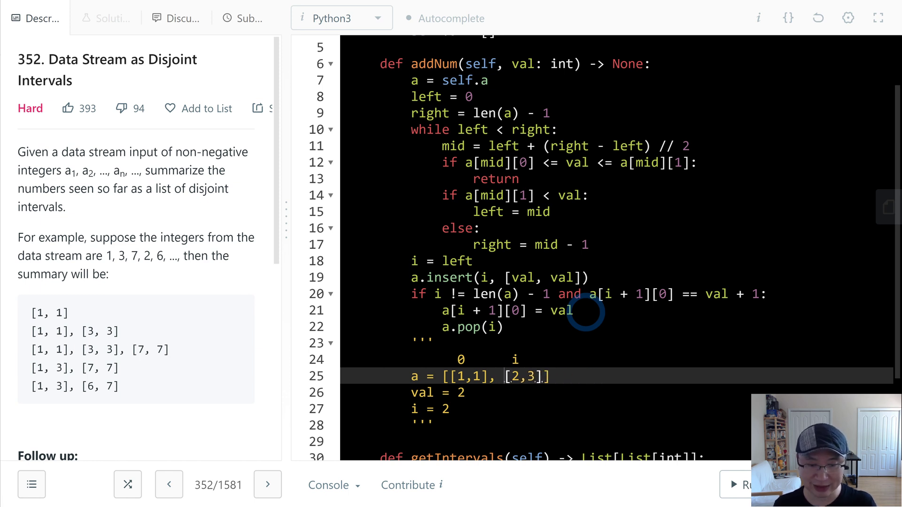
pyautogui.click(544, 343)
pyautogui.doubleClick(516, 359)
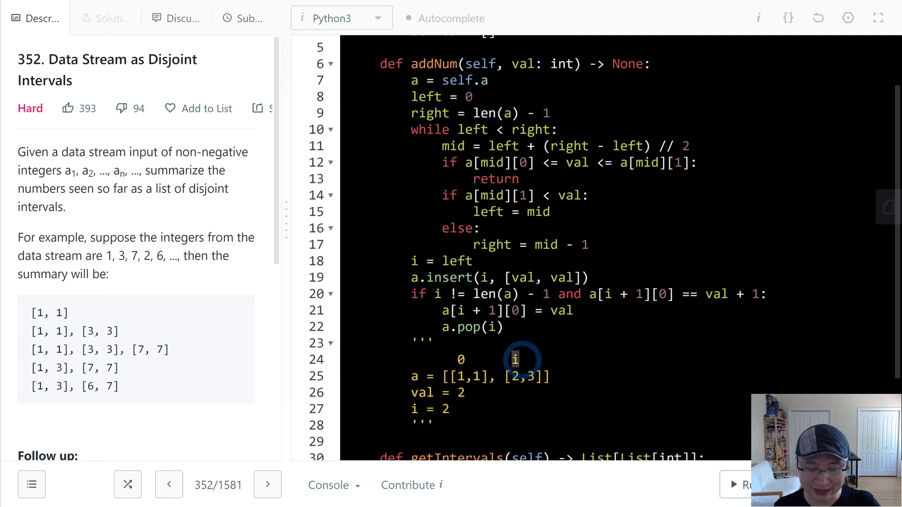
pyautogui.click(503, 393)
pyautogui.moveTo(504, 376); pyautogui.dragTo(543, 377)
pyautogui.click(550, 392)
pyautogui.click(513, 377)
pyautogui.press('Down')
pyautogui.press('Down')
pyautogui.click(555, 326)
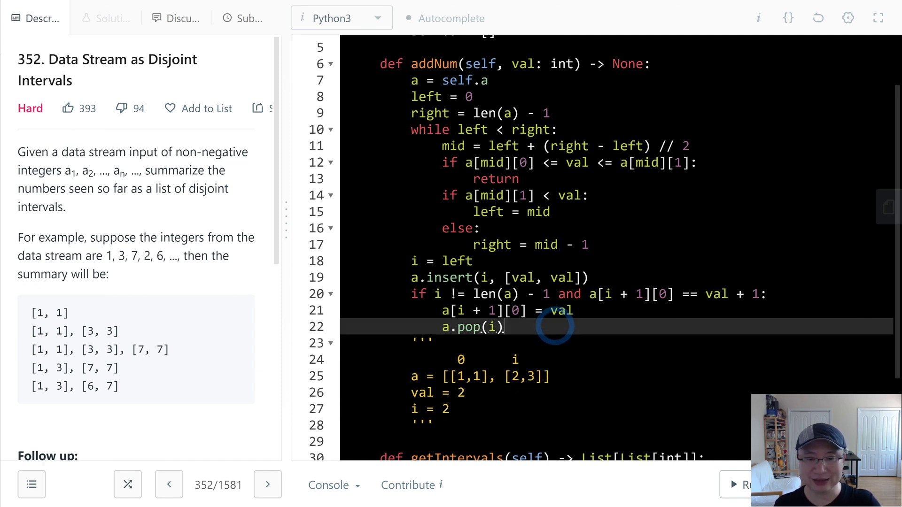
pyautogui.press('Return')
pyautogui.press('BackSpace')
pyautogui.write('if i != 0 and a')
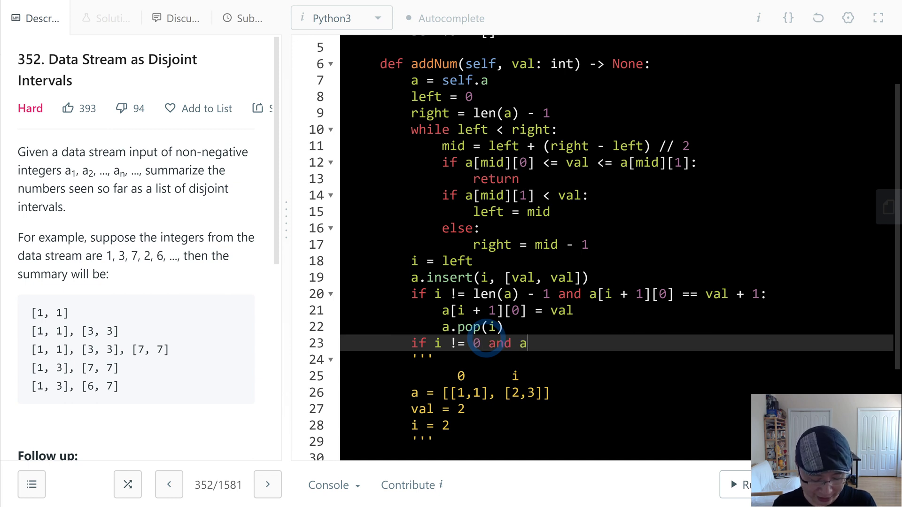
pyautogui.write('[i')
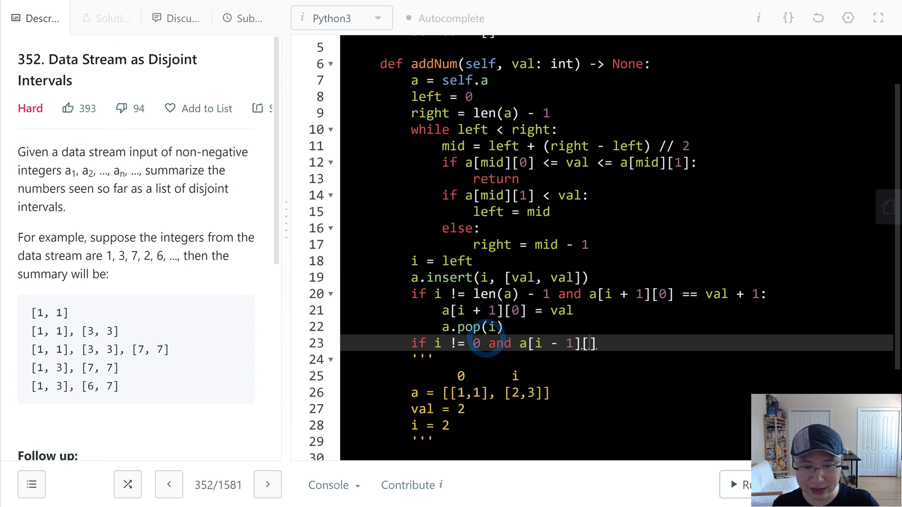
# Start the left-merge body, which assigns to the previous interval's end a[i - 1][1].
pyautogui.click(458, 394)
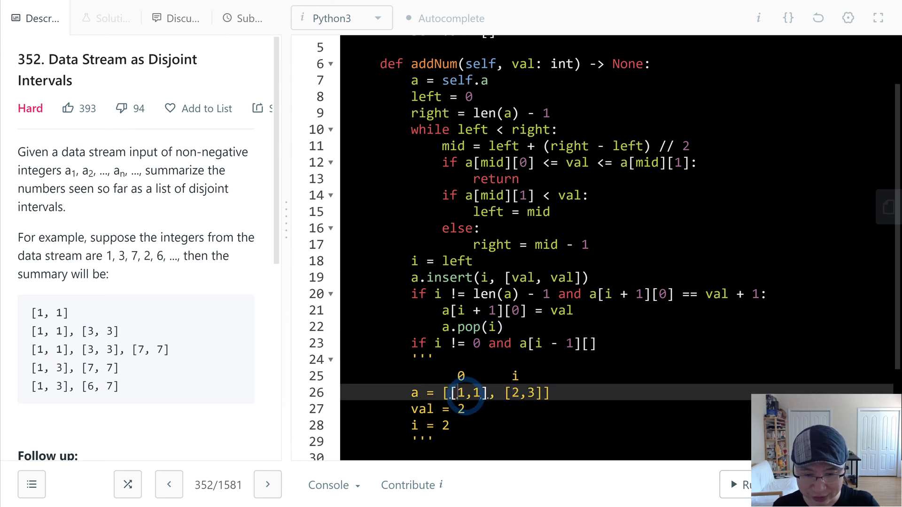
pyautogui.click(591, 344)
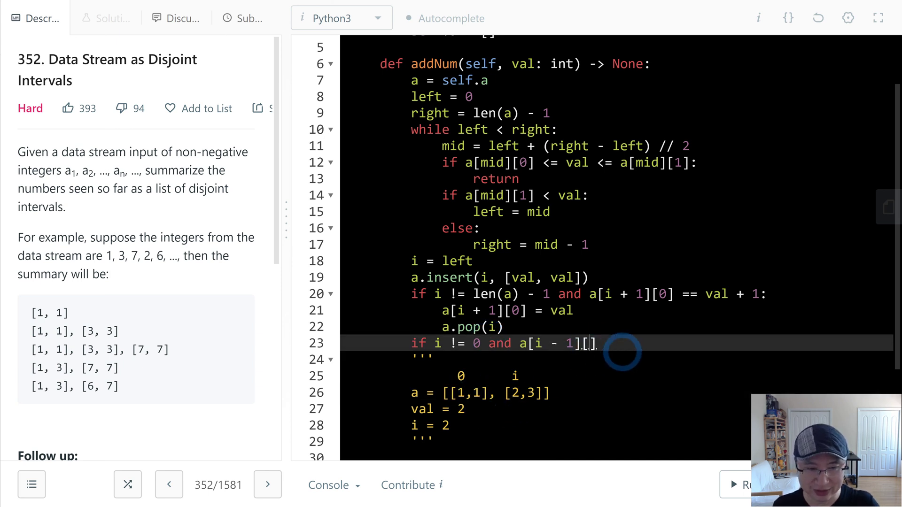
pyautogui.write('1')
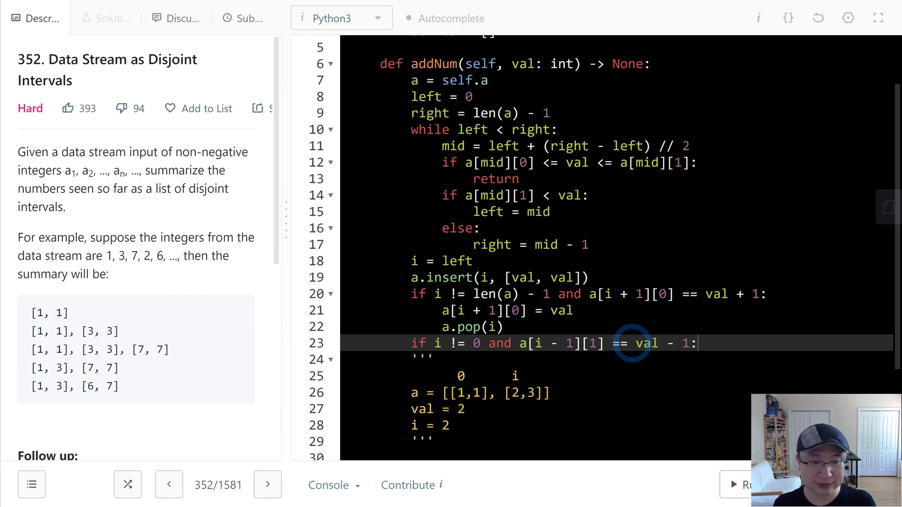
pyautogui.press('Return')
pyautogui.write('a[i - 1][1] = val')
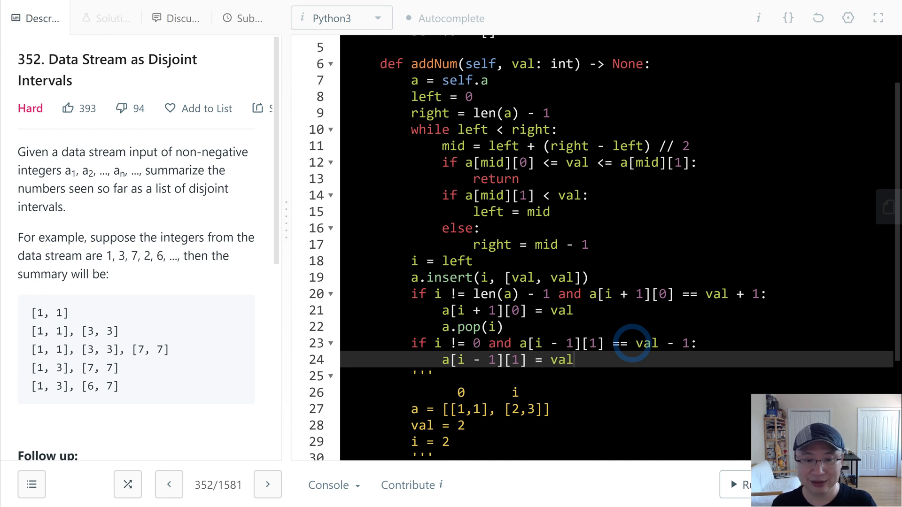
pyautogui.click(557, 310)
pyautogui.doubleClick(561, 360)
pyautogui.click(596, 360)
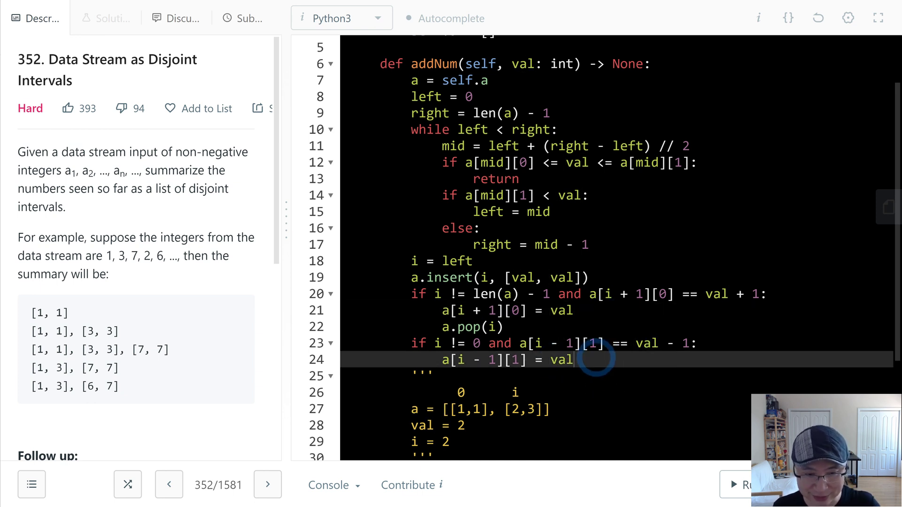
pyautogui.doubleClick(565, 360)
# Change line 24 to a[i - 1][1] = a[i][1], the new interval's end.
pyautogui.click(497, 442)
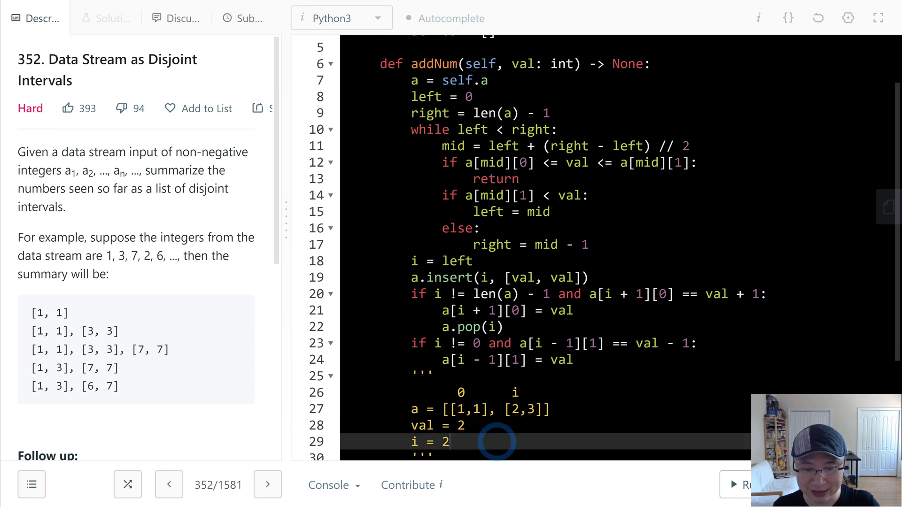
pyautogui.doubleClick(475, 410)
pyautogui.write('2')
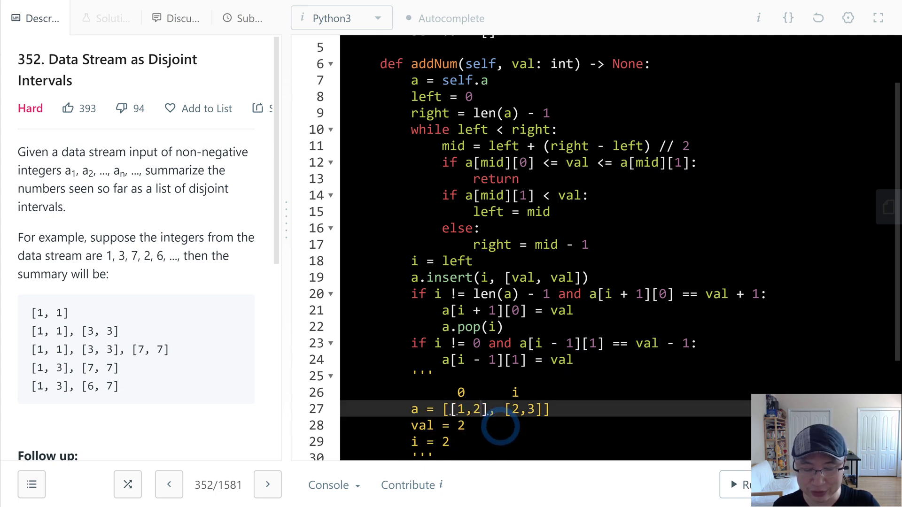
pyautogui.click(564, 425)
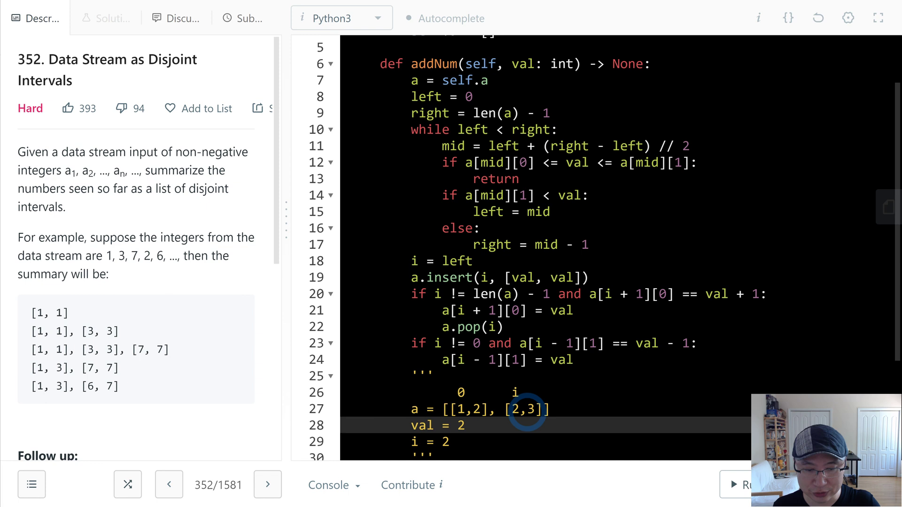
pyautogui.click(528, 409)
pyautogui.doubleClick(530, 410)
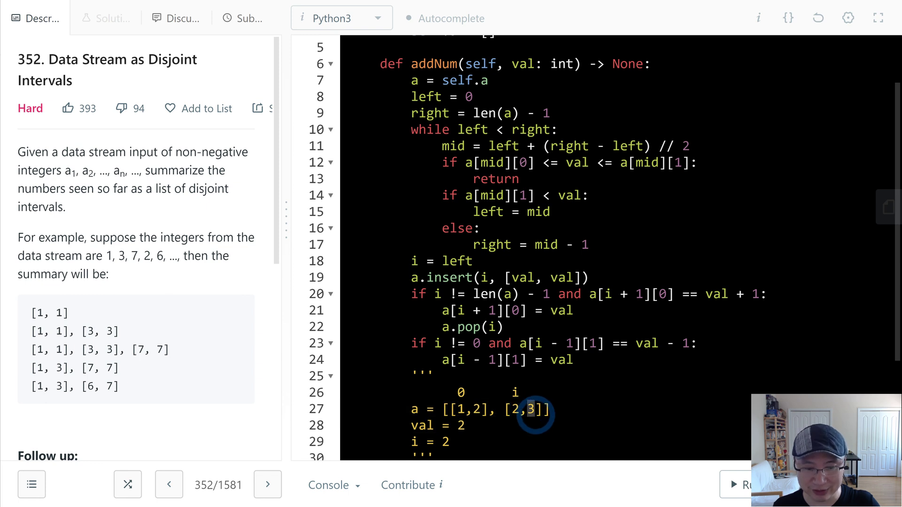
pyautogui.click(529, 425)
pyautogui.click(567, 360)
pyautogui.doubleClick(562, 359)
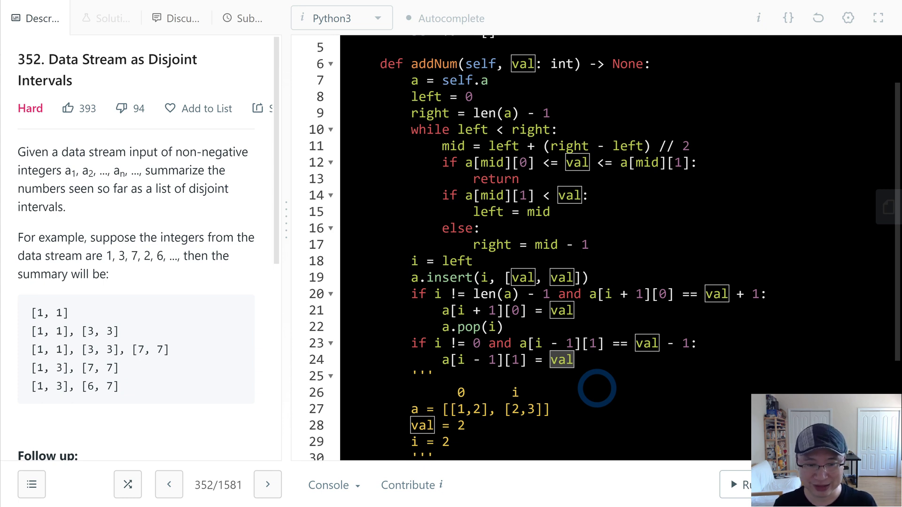
pyautogui.press('Left')
pyautogui.press('Right')
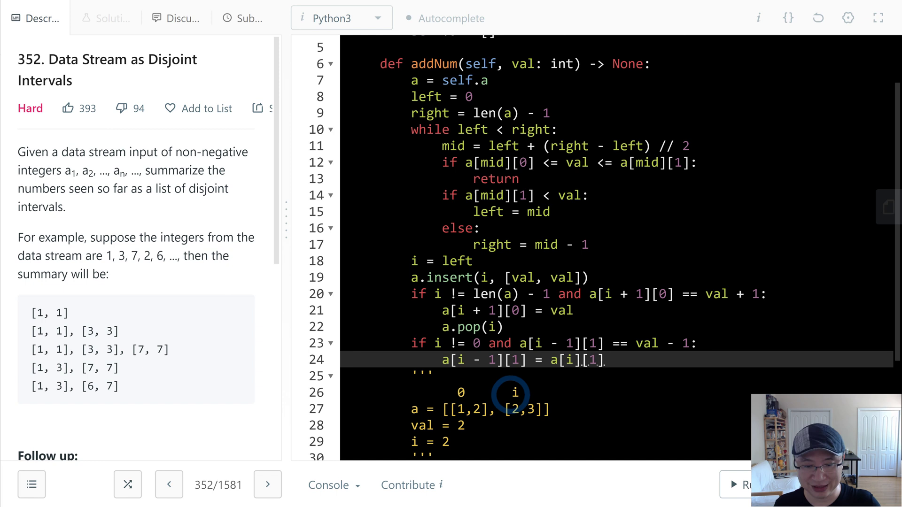
# Add a.pop(i) below the left merge and update the example to [[1,3],[2,3]].
pyautogui.doubleClick(532, 409)
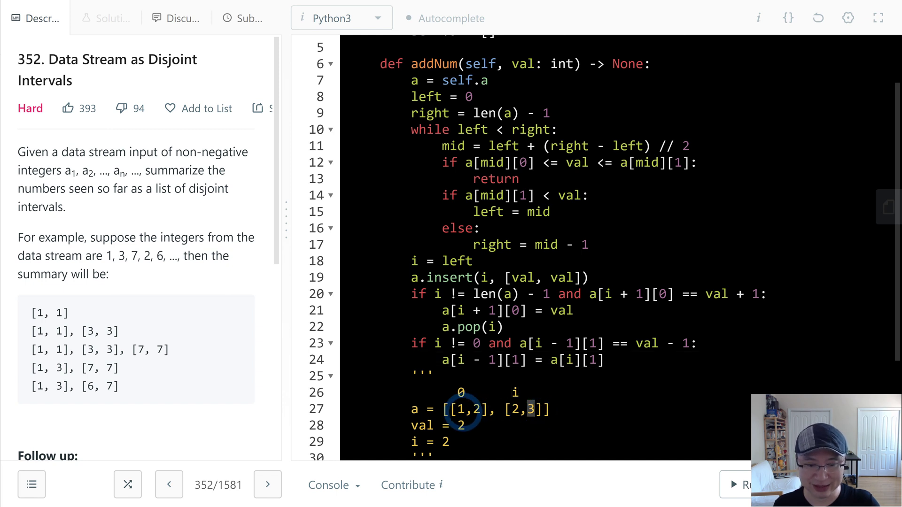
pyautogui.doubleClick(476, 409)
pyautogui.write('3')
pyautogui.click(672, 412)
pyautogui.click(635, 361)
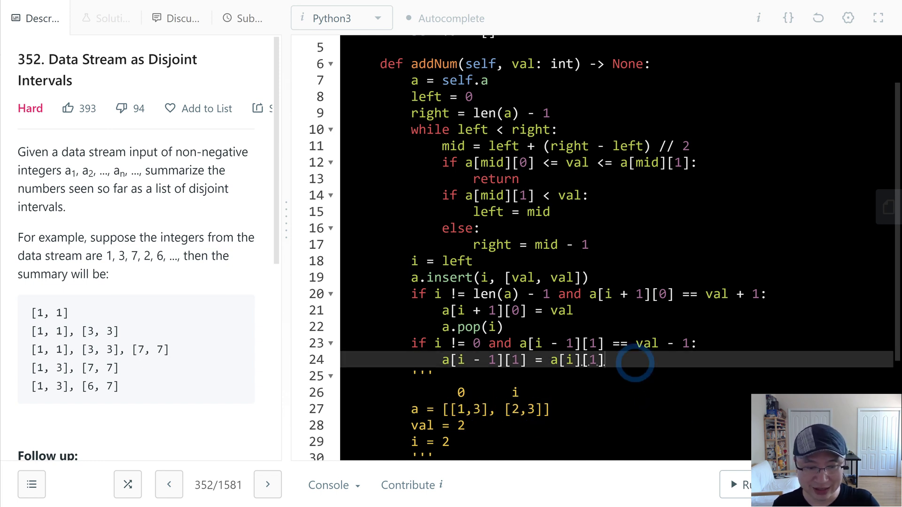
pyautogui.press('Return')
pyautogui.write('a.pop')
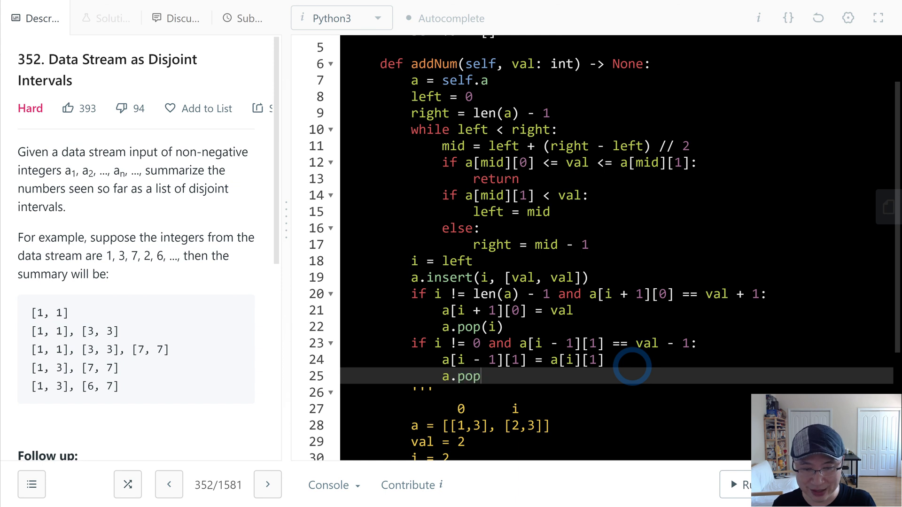
pyautogui.press('Down')
pyautogui.press('Down')
pyautogui.press('Down')
pyautogui.press('Down')
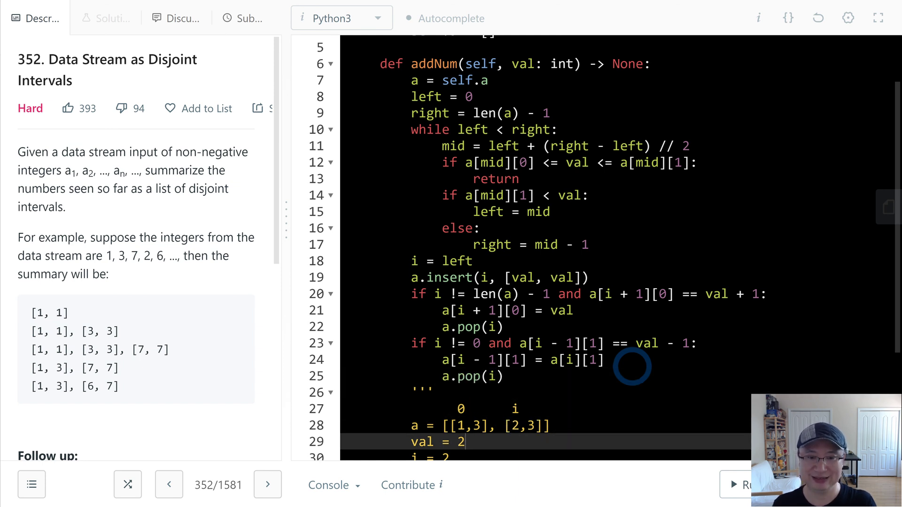
pyautogui.press('Down')
pyautogui.press('Down')
pyautogui.press('Down')
pyautogui.press('Down')
pyautogui.press('Down')
pyautogui.press('Down')
pyautogui.press('Down')
pyautogui.press('Down')
# Make getIntervals return self.a and run the sample test.
pyautogui.press('Up')
pyautogui.press('Up')
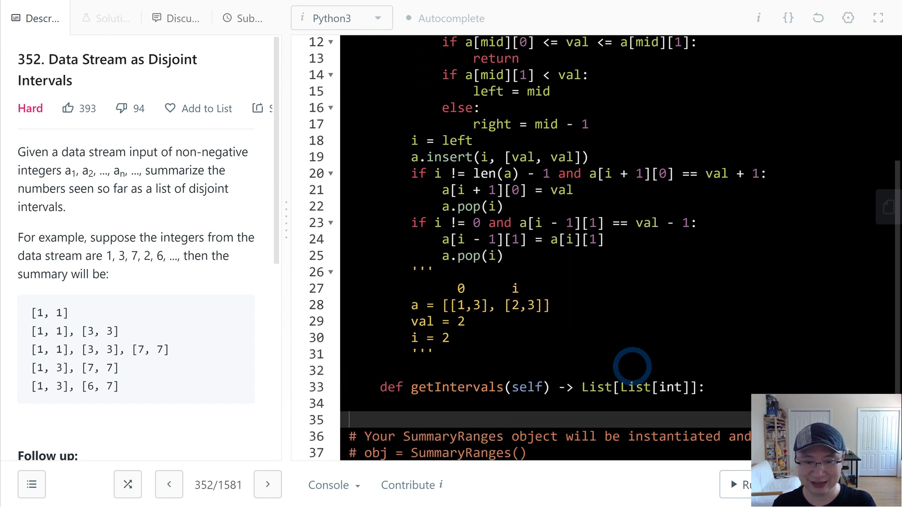
pyautogui.press('Up')
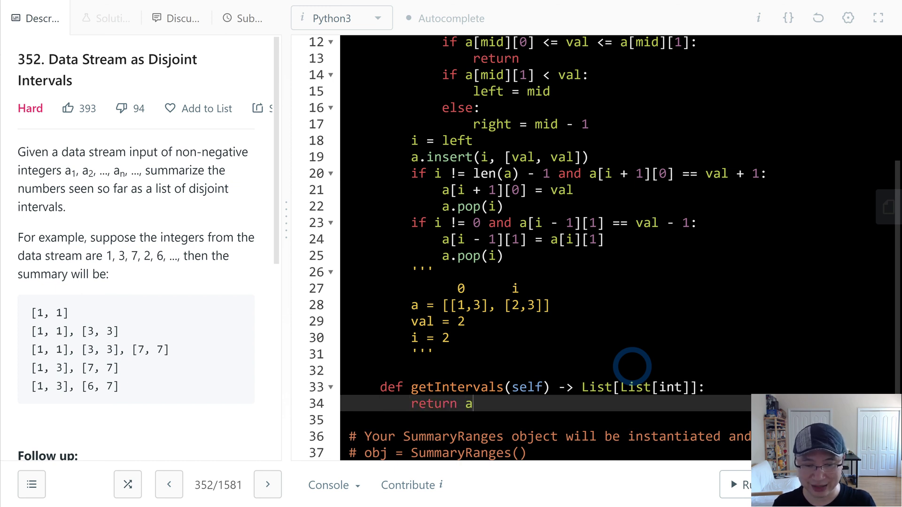
pyautogui.write('self.')
pyautogui.click(636, 322)
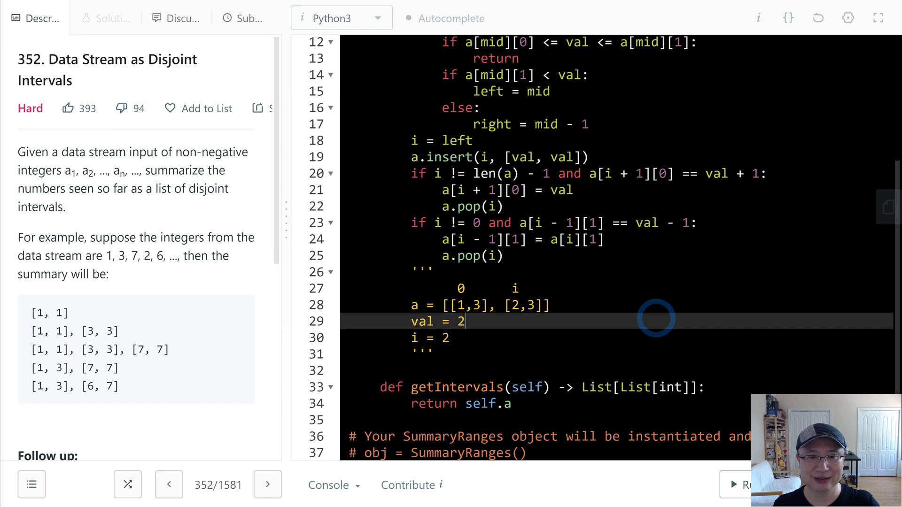
pyautogui.scroll(2, 687, 345)
pyautogui.scroll(-3, 709, 339)
pyautogui.click(743, 487)
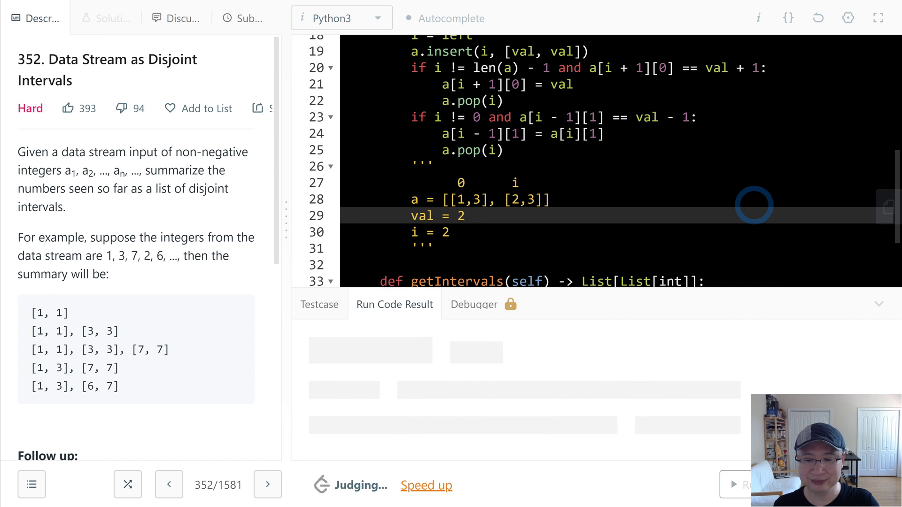
pyautogui.scroll(2, 744, 205)
pyautogui.scroll(1, 745, 205)
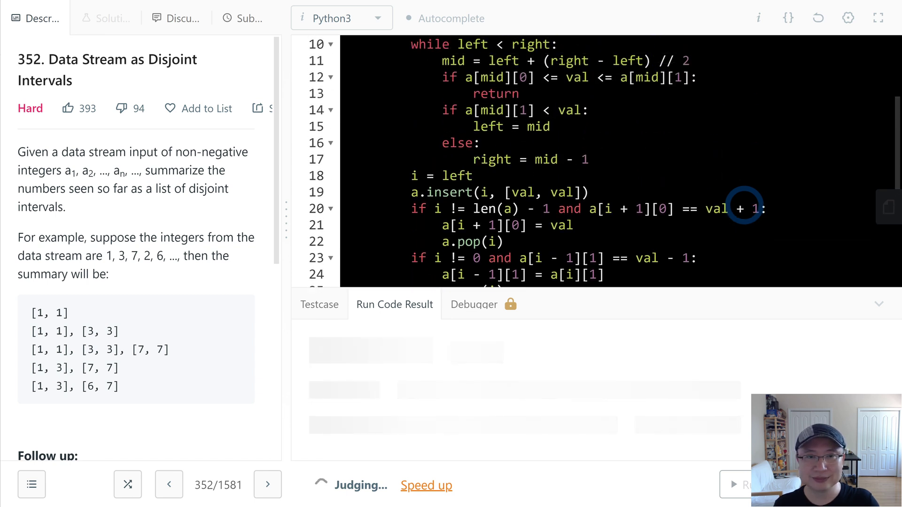
pyautogui.scroll(2, 744, 205)
# Fix the binary search to left <= right, <= val and left = mid + 1, then rerun.
pyautogui.click(482, 118)
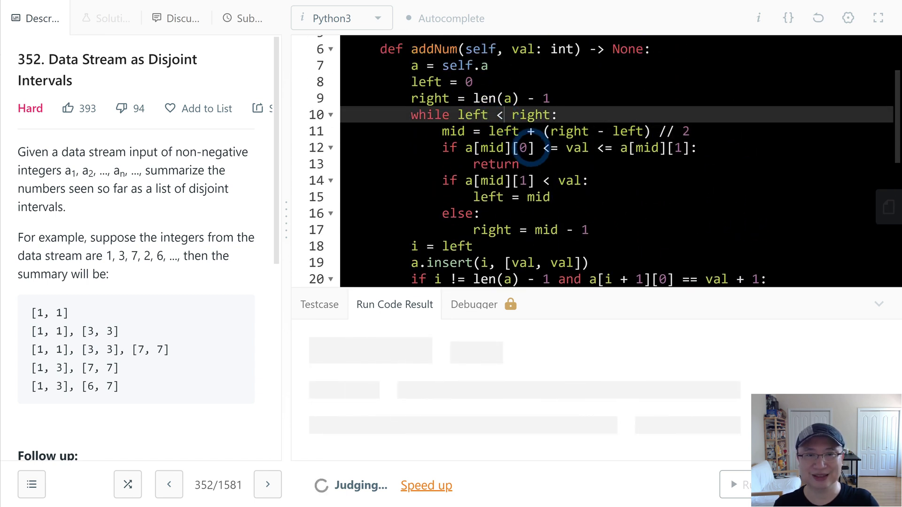
pyautogui.write('=')
pyautogui.press('Down')
pyautogui.press('Down')
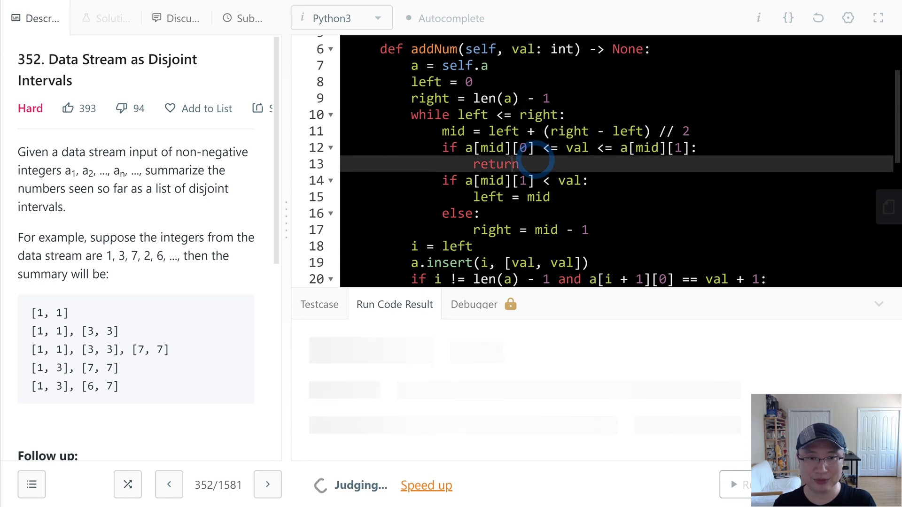
pyautogui.press('Down')
pyautogui.press('Down')
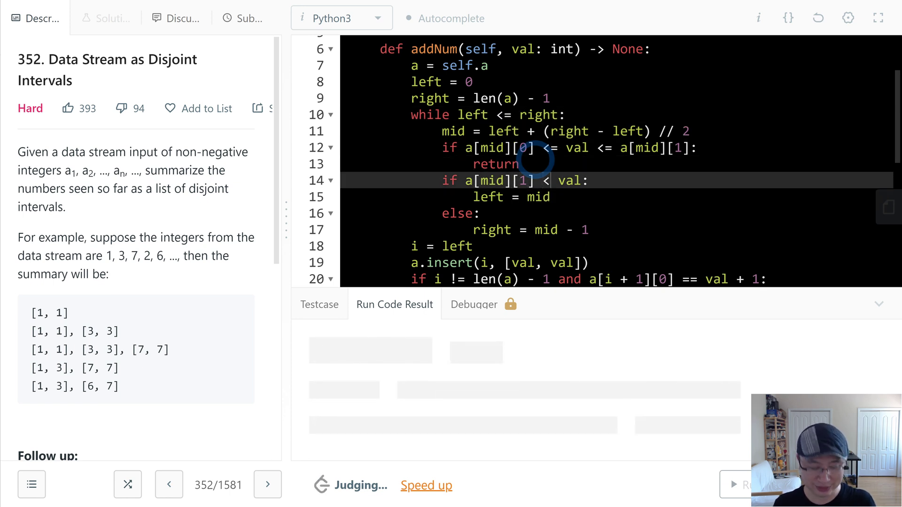
pyautogui.write('=')
pyautogui.press('Down')
pyautogui.press('Down')
pyautogui.press('Down')
pyautogui.press('Up')
pyautogui.press('Up')
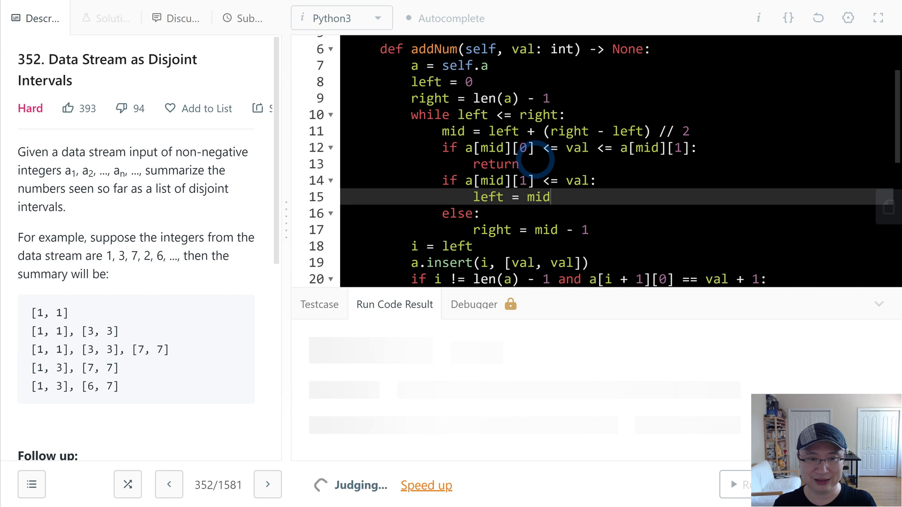
pyautogui.write(' + 1')
pyautogui.hotkey('ctrl', "'")
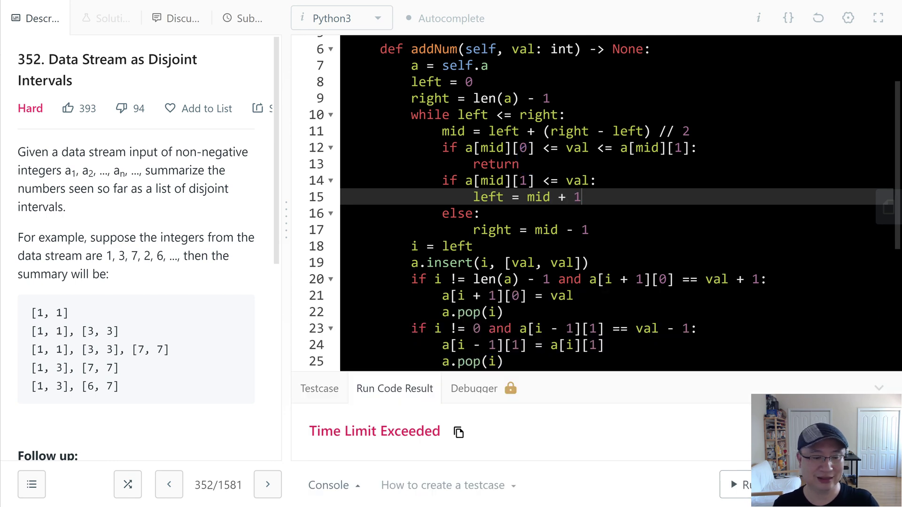
# Review the Accepted result (44 ms) alongside the fixed search and merge checks.
pyautogui.click(816, 101)
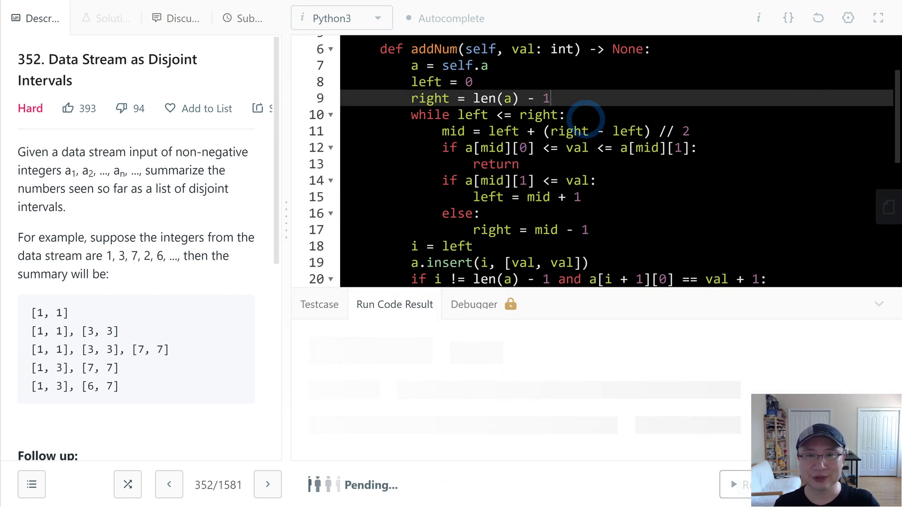
pyautogui.moveTo(409, 116); pyautogui.dragTo(603, 201)
pyautogui.scroll(-3, 604, 202)
pyautogui.click(664, 135)
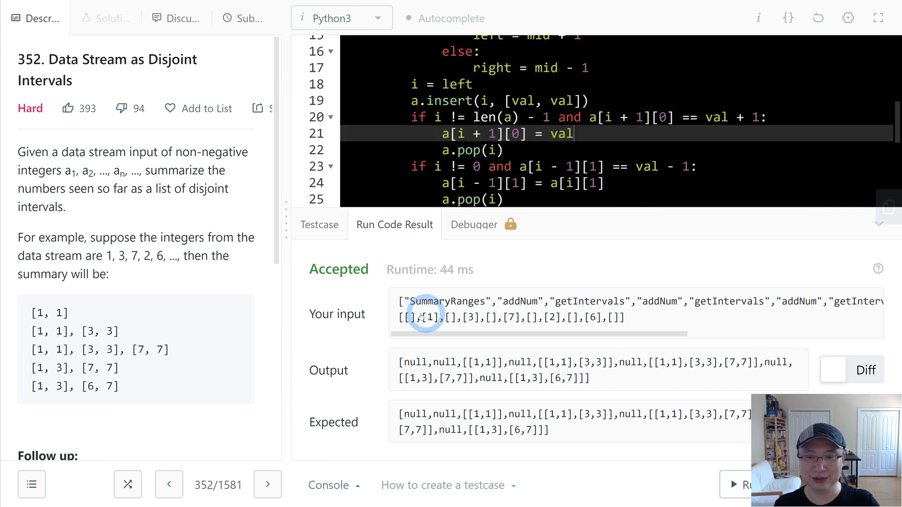
pyautogui.moveTo(349, 117); pyautogui.dragTo(604, 183)
pyautogui.click(604, 183)
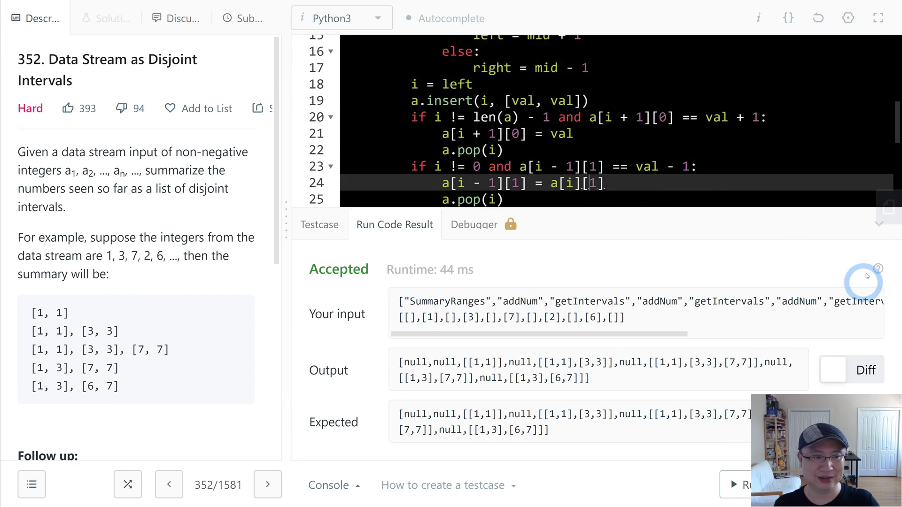
# Hide the results and move the left-merge block above the right-merge block.
pyautogui.click(877, 224)
pyautogui.click(664, 280)
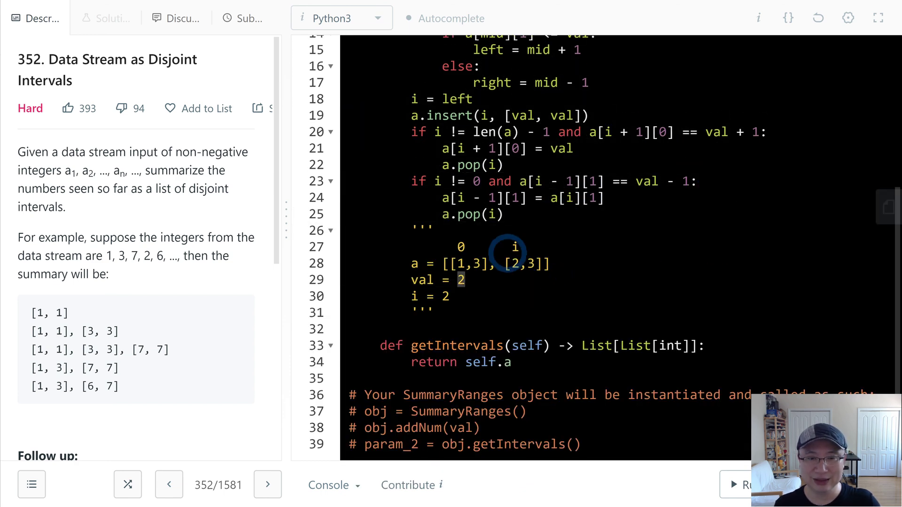
pyautogui.click(655, 211)
pyautogui.moveTo(505, 214); pyautogui.dragTo(411, 185)
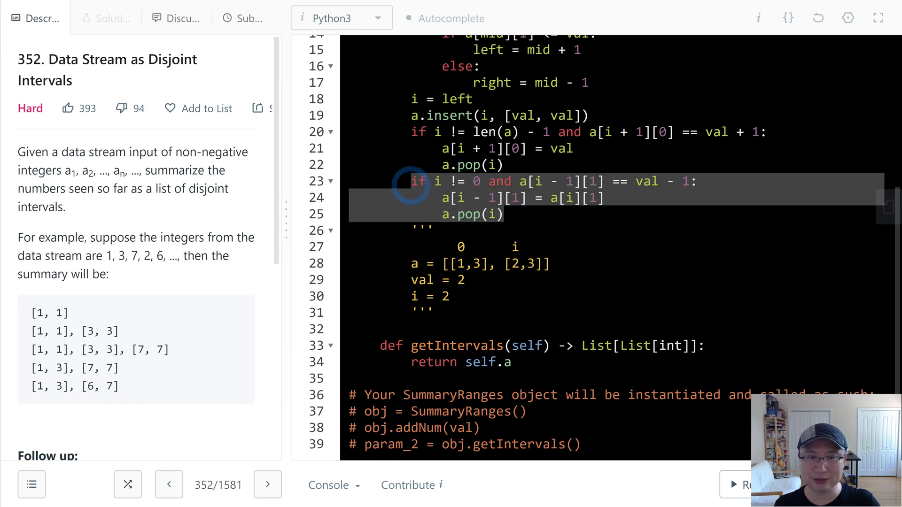
pyautogui.hotkey('ctrl', 'x')
pyautogui.click(604, 146)
pyautogui.press('Return')
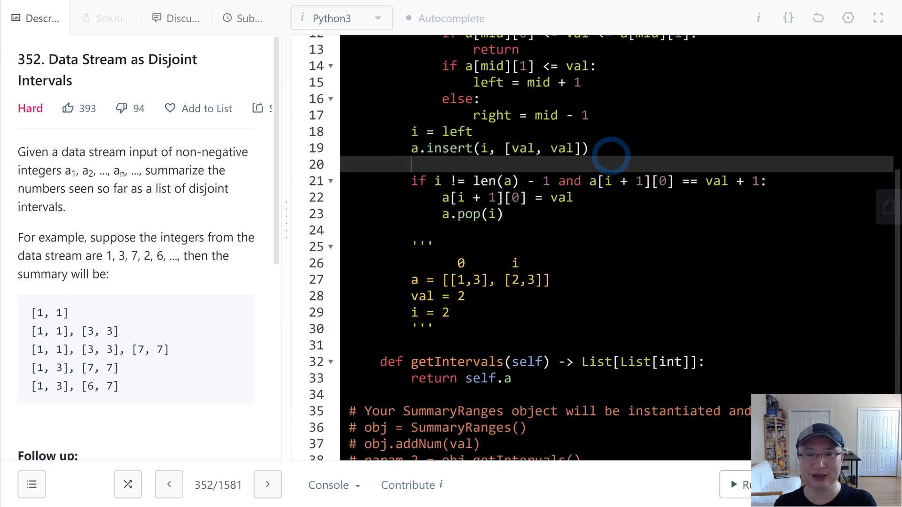
pyautogui.hotkey('ctrl', 'v')
pyautogui.press('Down')
pyautogui.press('Down')
pyautogui.press('Down')
pyautogui.press('Down')
pyautogui.press('BackSpace')
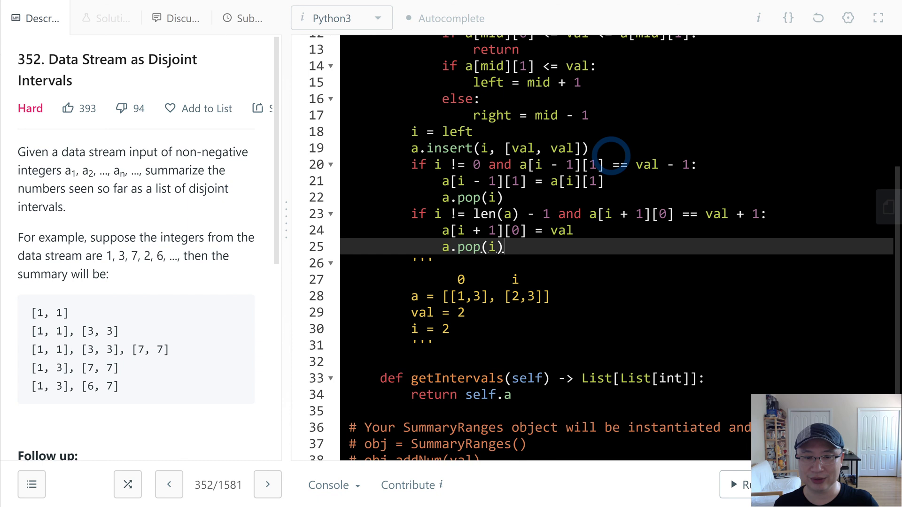
# Change the example intervals to [1,1] and [3,3], rerun, and inspect the Wrong Answer.
pyautogui.click(502, 296)
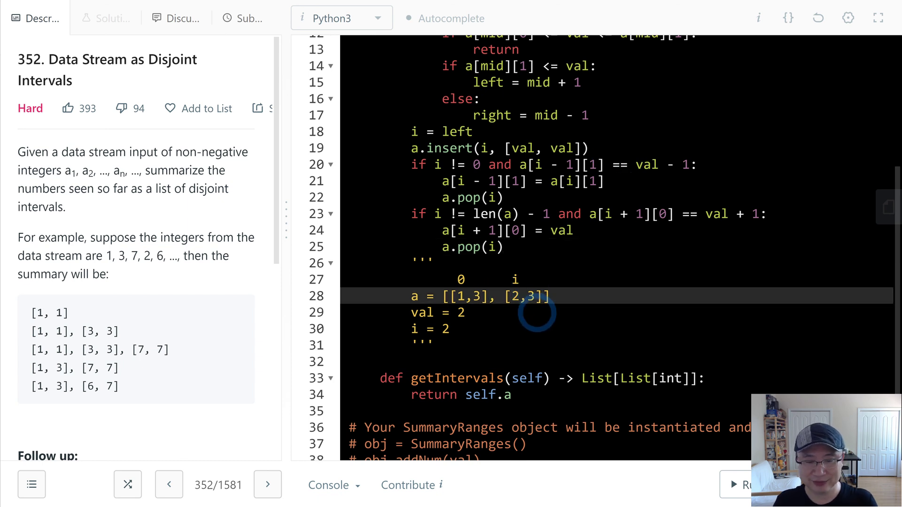
pyautogui.press('BackSpace')
pyautogui.write('1],')
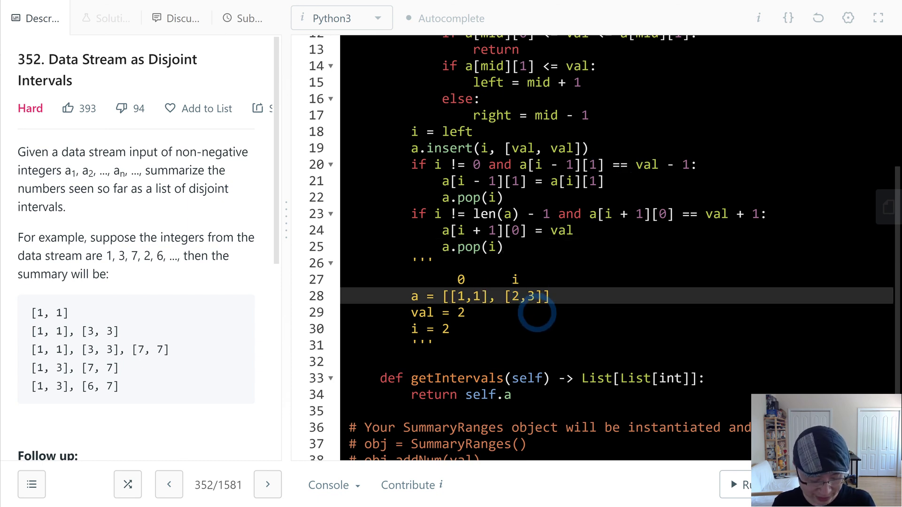
pyautogui.write('[2]')
pyautogui.press('Delete')
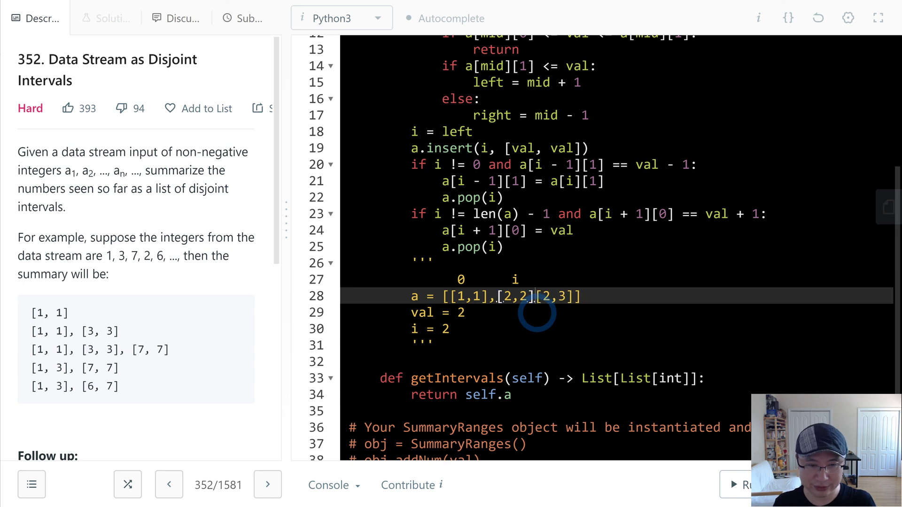
pyautogui.write('3')
pyautogui.press('Up')
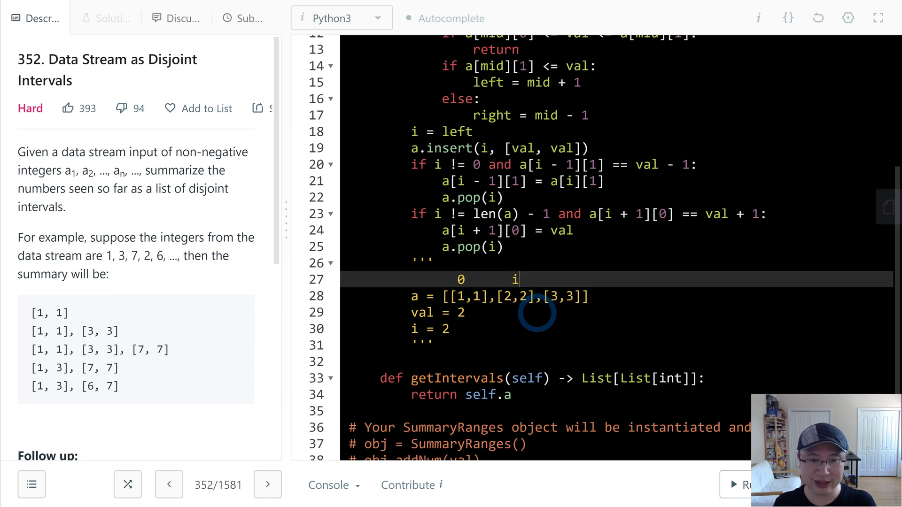
pyautogui.click(550, 299)
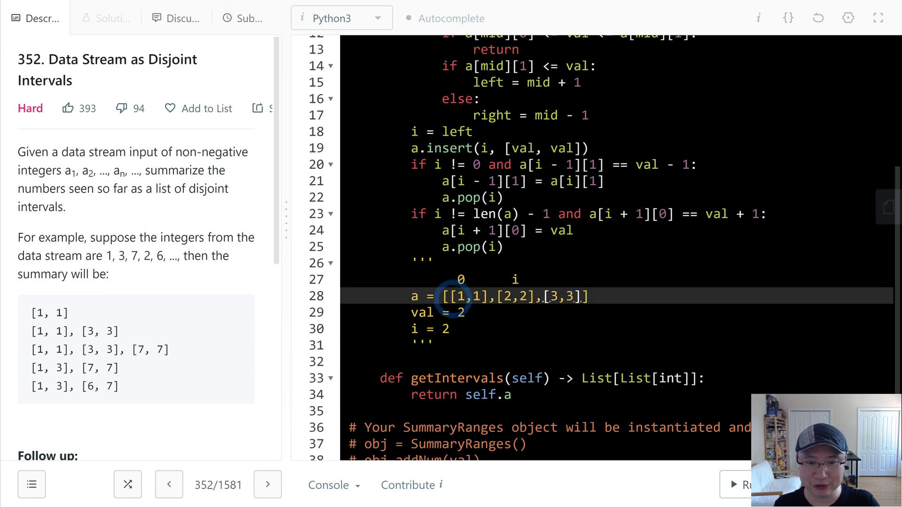
pyautogui.moveTo(452, 297); pyautogui.dragTo(531, 301)
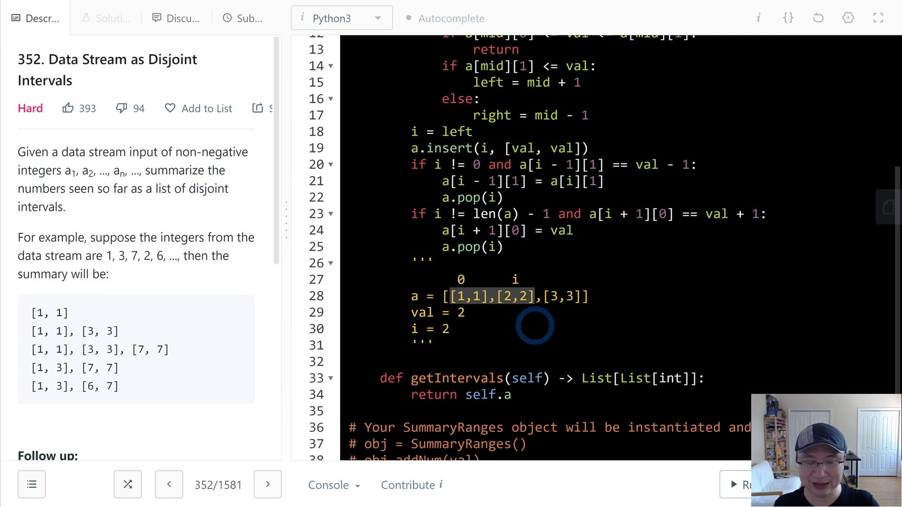
pyautogui.click(574, 331)
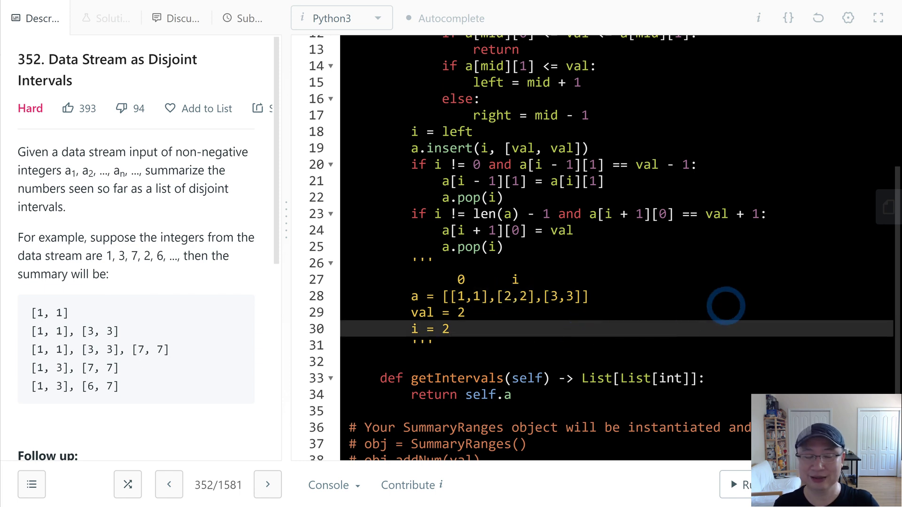
pyautogui.click(733, 310)
pyautogui.hotkey('ctrl', "'")
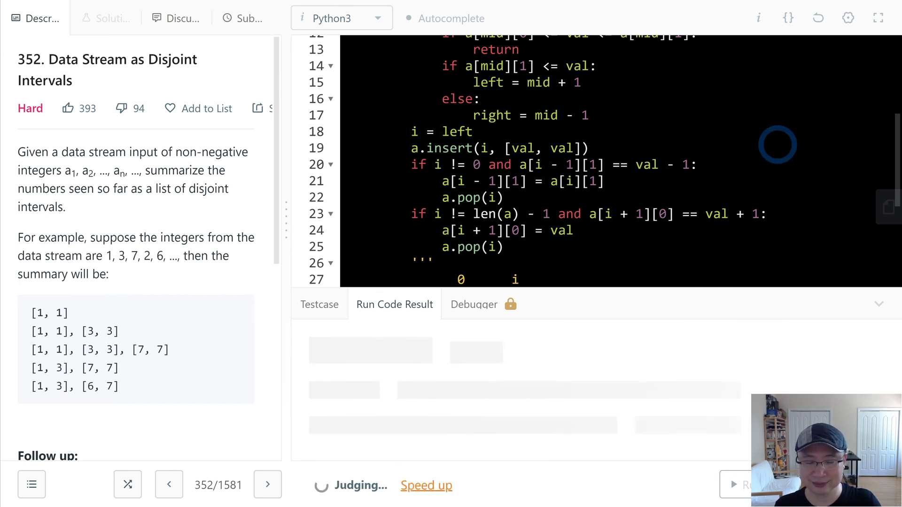
pyautogui.moveTo(409, 271); pyautogui.dragTo(398, 275)
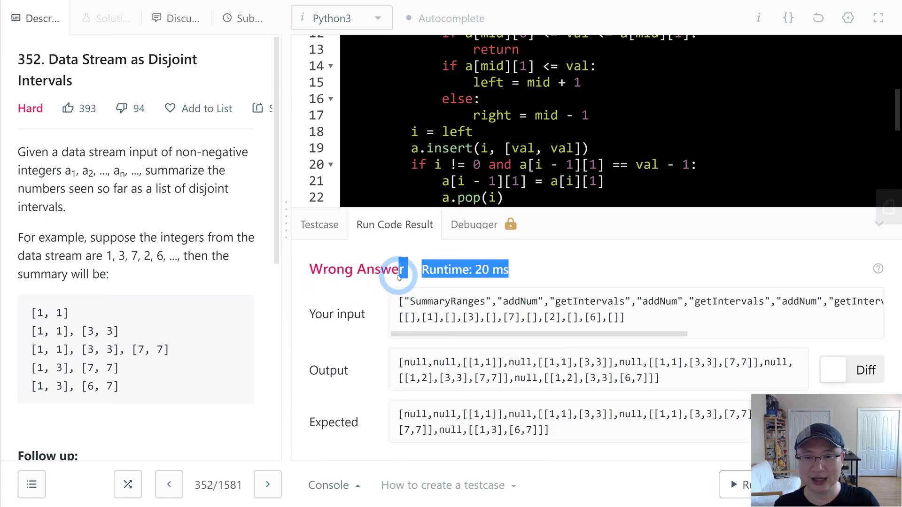
# Edit the first interval's end and delete [2,2] in the comment example, then undo.
pyautogui.click(879, 224)
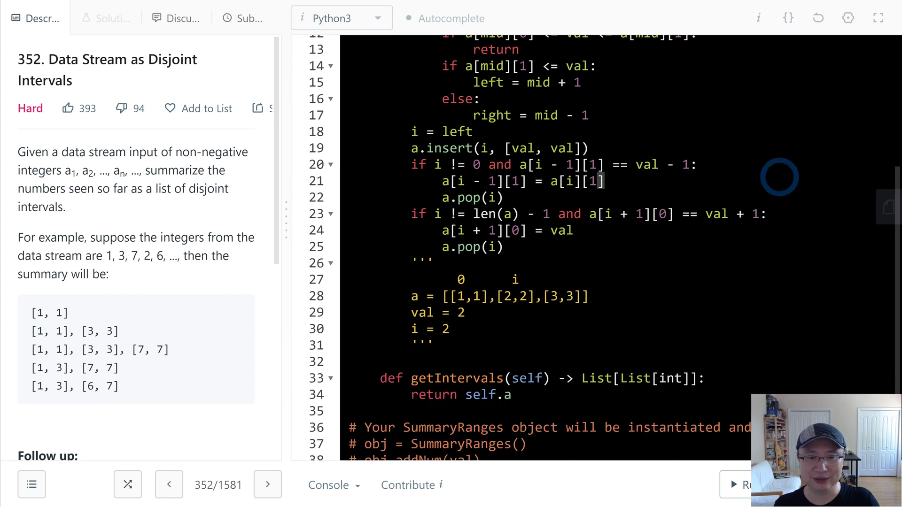
pyautogui.click(620, 164)
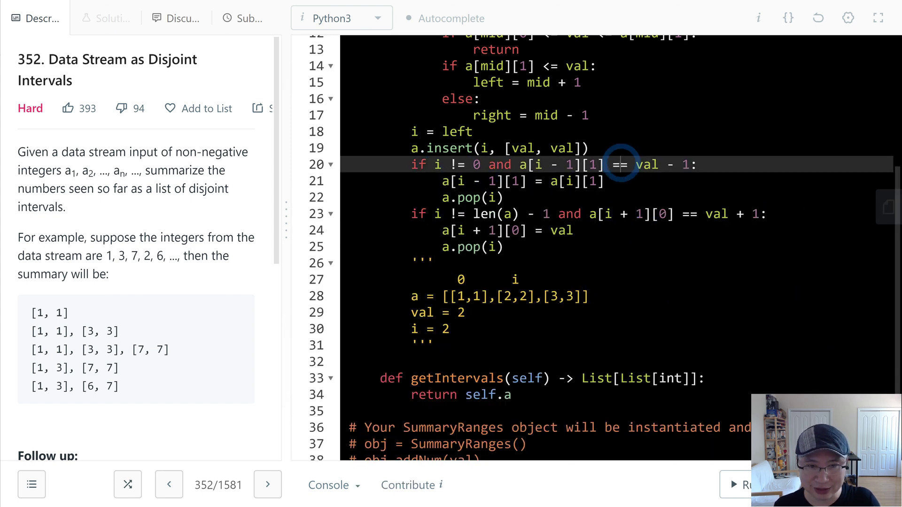
pyautogui.click(467, 296)
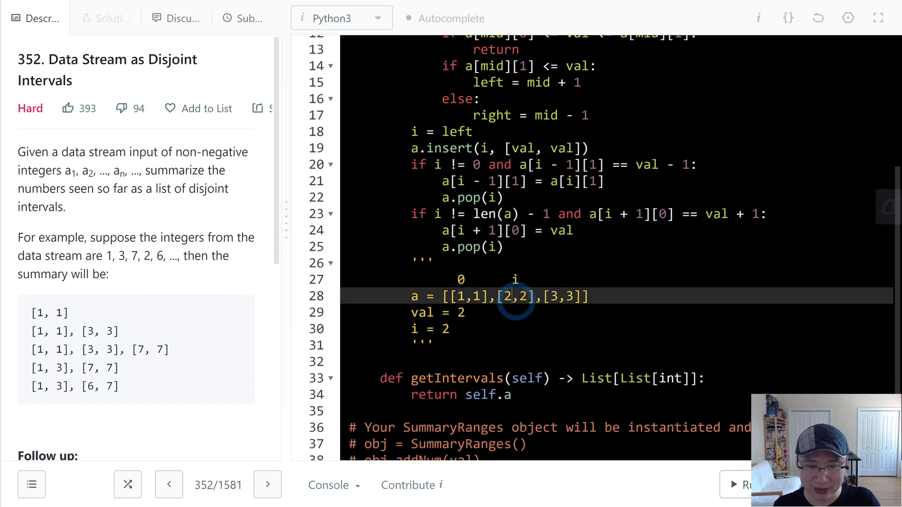
pyautogui.doubleClick(475, 297)
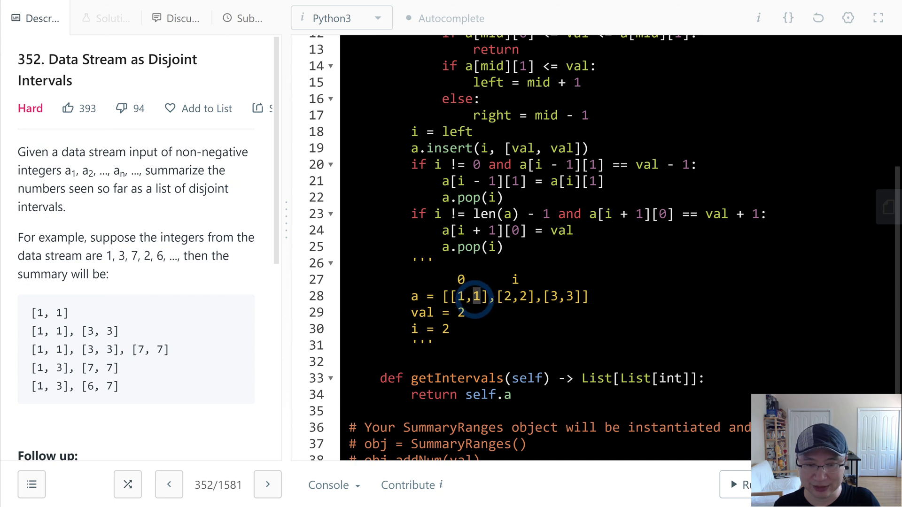
pyautogui.write('2')
pyautogui.click(534, 297)
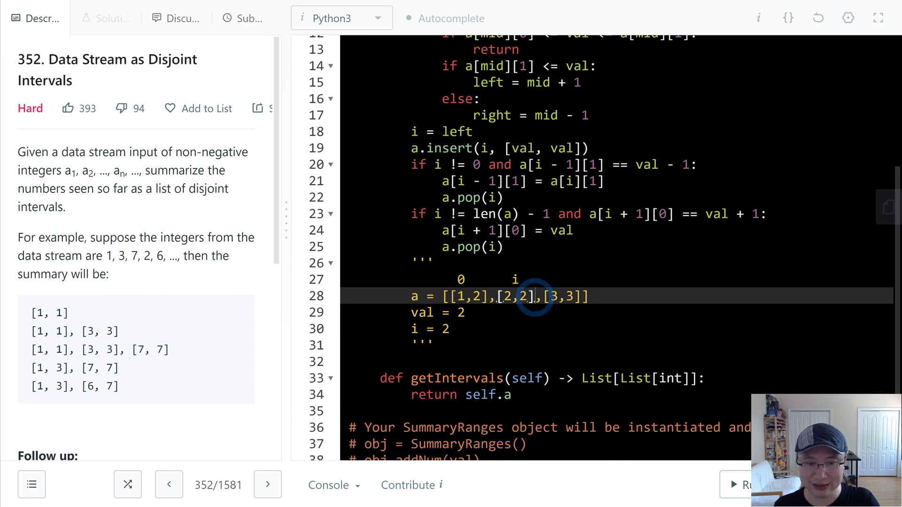
pyautogui.moveTo(536, 297); pyautogui.dragTo(497, 296)
pyautogui.press('BackSpace')
pyautogui.press('BackSpace')
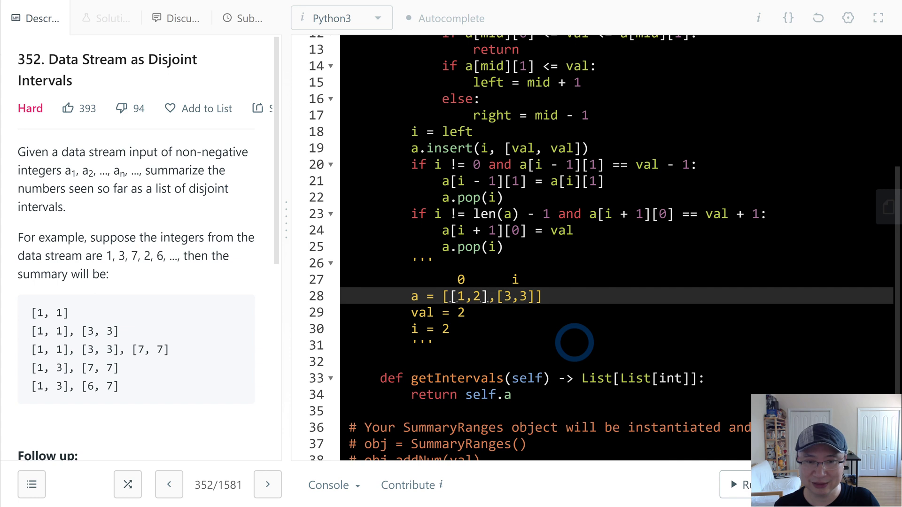
pyautogui.hotkey('ctrl', 'z')
pyautogui.hotkey('ctrl', 'z')
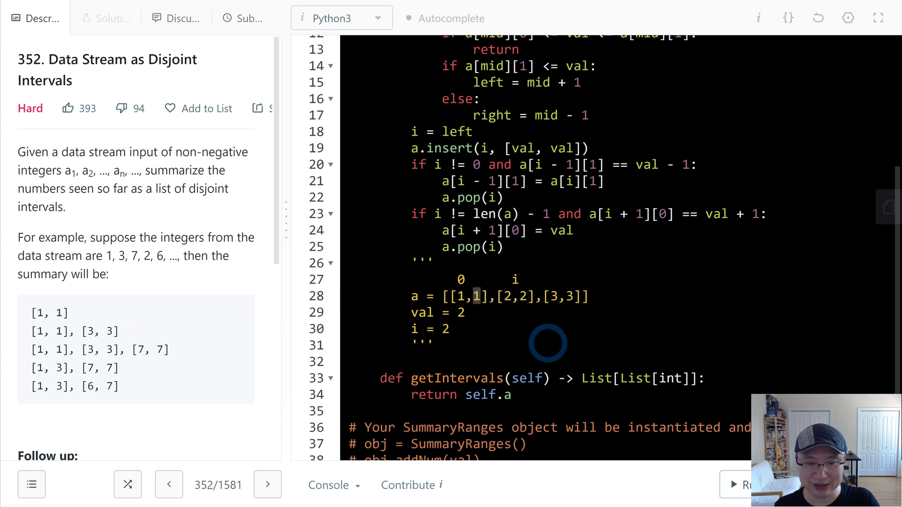
# Edit the last interval's start and remove [2,2] again, then undo the removal.
pyautogui.click(555, 316)
pyautogui.doubleClick(554, 297)
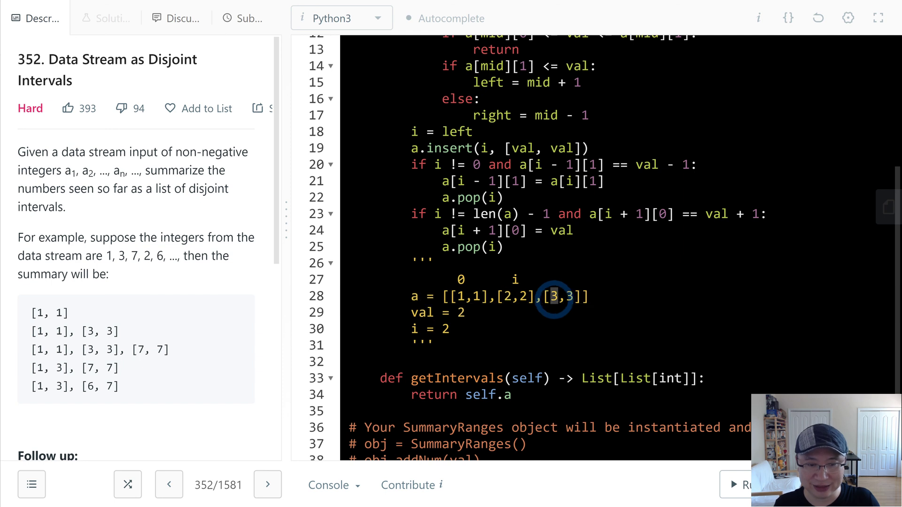
pyautogui.write('2')
pyautogui.click(560, 314)
pyautogui.click(506, 302)
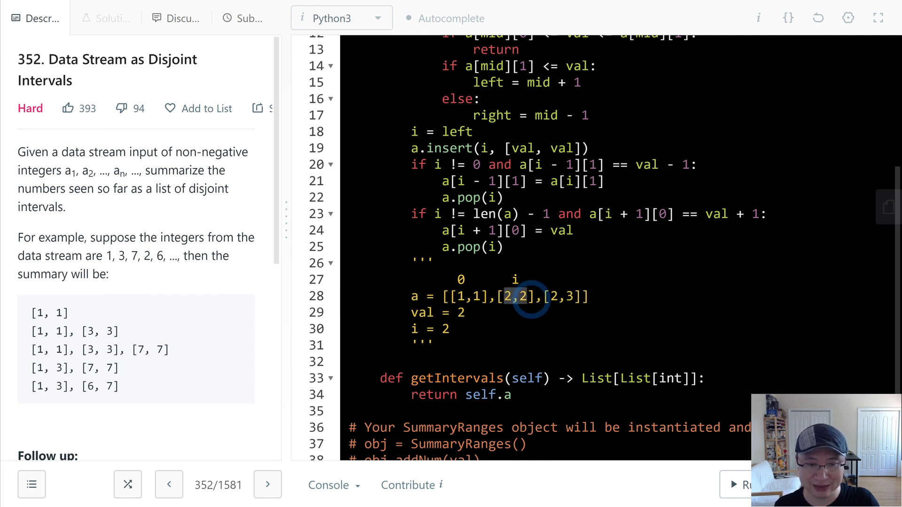
pyautogui.press('Down')
pyautogui.moveTo(542, 299); pyautogui.dragTo(511, 299)
pyautogui.press('BackSpace')
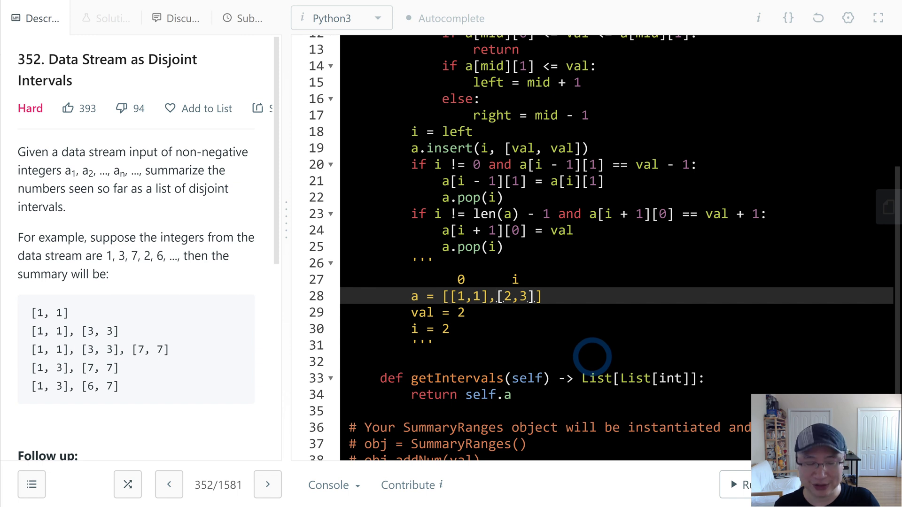
pyautogui.hotkey('ctrl', 'z')
# Highlight the merged interval [2,3] and the middle interval [2,2], then delete [2,2].
pyautogui.click(566, 329)
pyautogui.moveTo(545, 297); pyautogui.dragTo(576, 297)
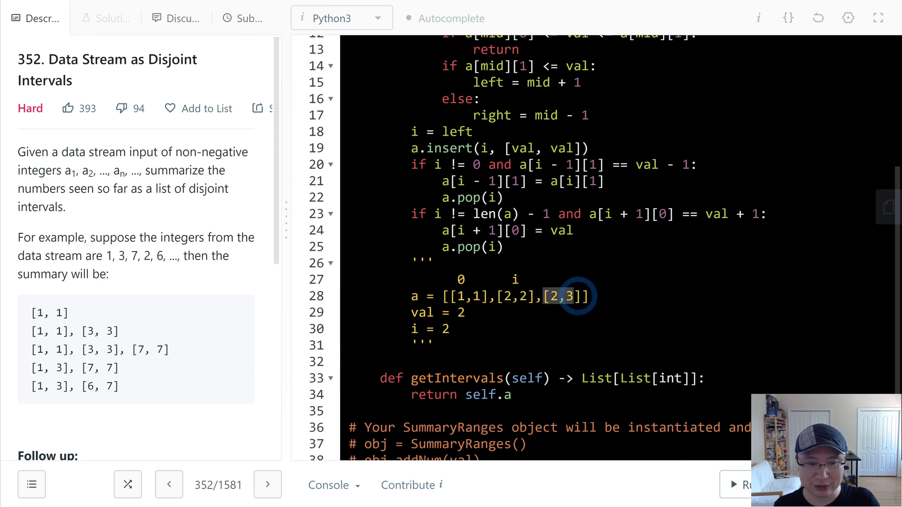
pyautogui.click(577, 313)
pyautogui.moveTo(497, 297); pyautogui.dragTo(528, 297)
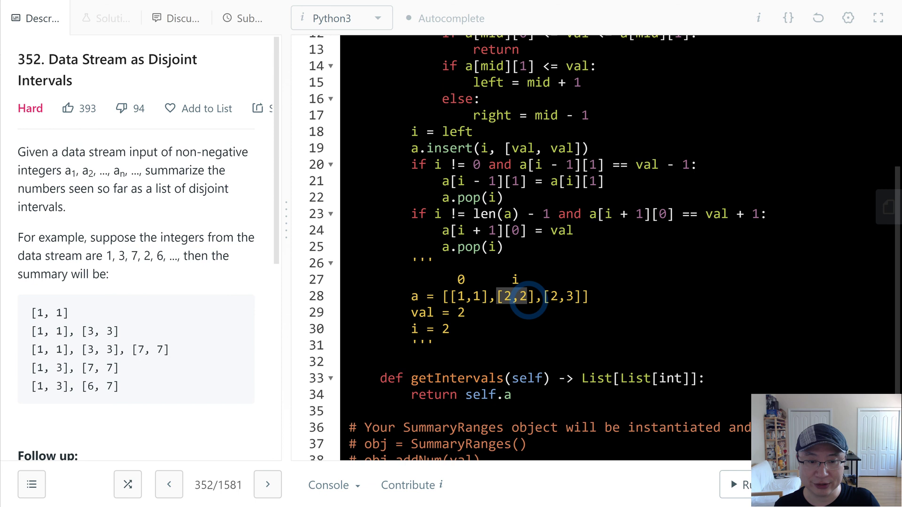
pyautogui.press('BackSpace')
pyautogui.click(533, 330)
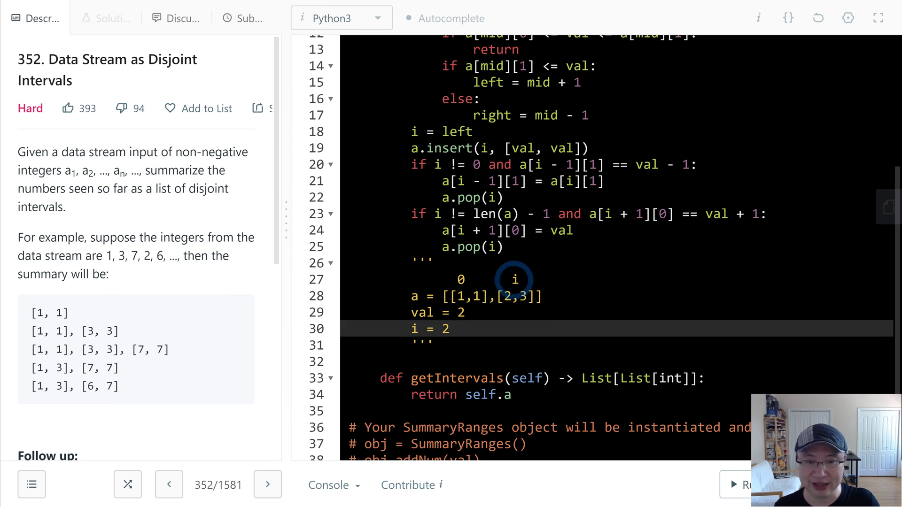
# Mark the i label and the intervals at index i, then restore the middle interval.
pyautogui.doubleClick(516, 279)
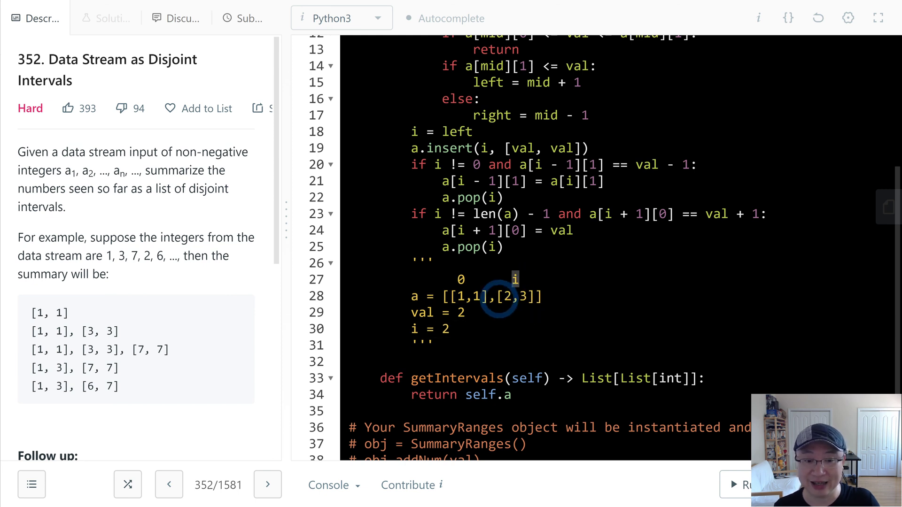
pyautogui.moveTo(498, 297); pyautogui.dragTo(520, 296)
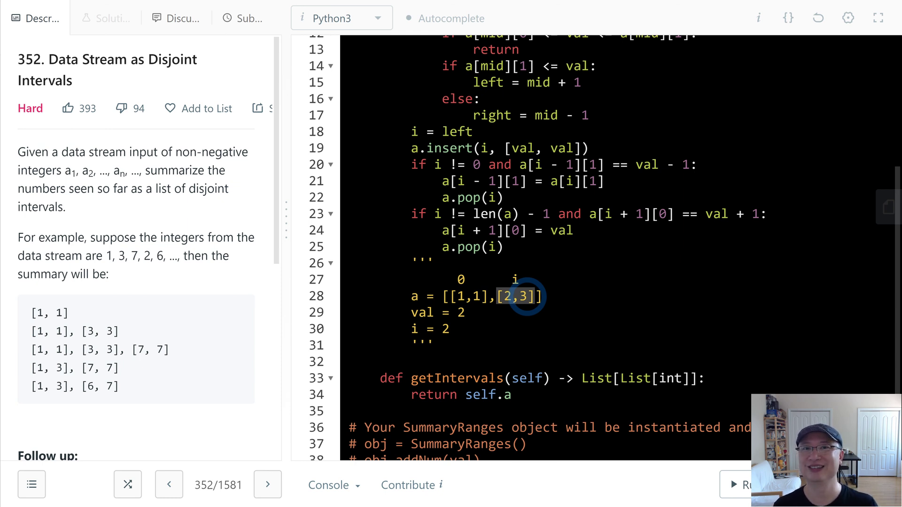
pyautogui.click(540, 290)
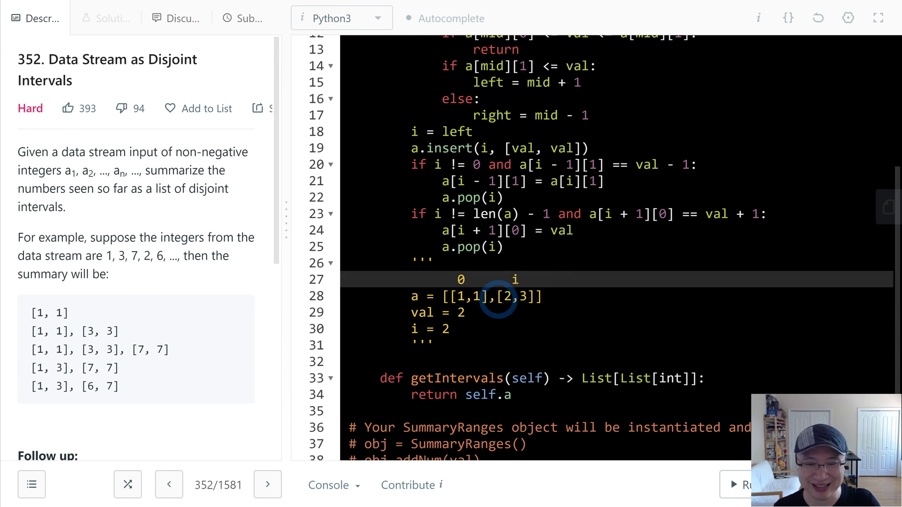
pyautogui.moveTo(498, 299); pyautogui.dragTo(536, 302)
pyautogui.click(550, 314)
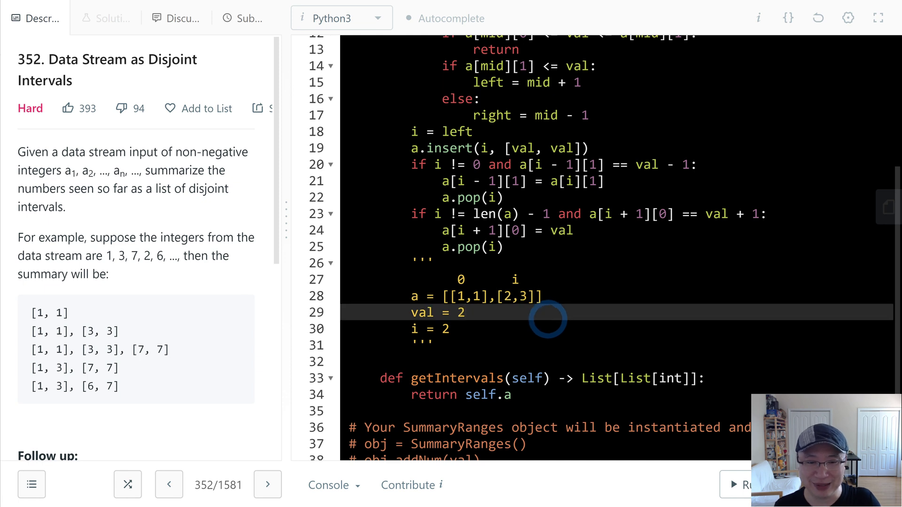
pyautogui.hotkey('ctrl', 'z')
pyautogui.click(542, 323)
# Change [1,1] to [1,2] and delete [2,2], leaving a = [[1,2],[2,3]].
pyautogui.moveTo(451, 297); pyautogui.dragTo(482, 297)
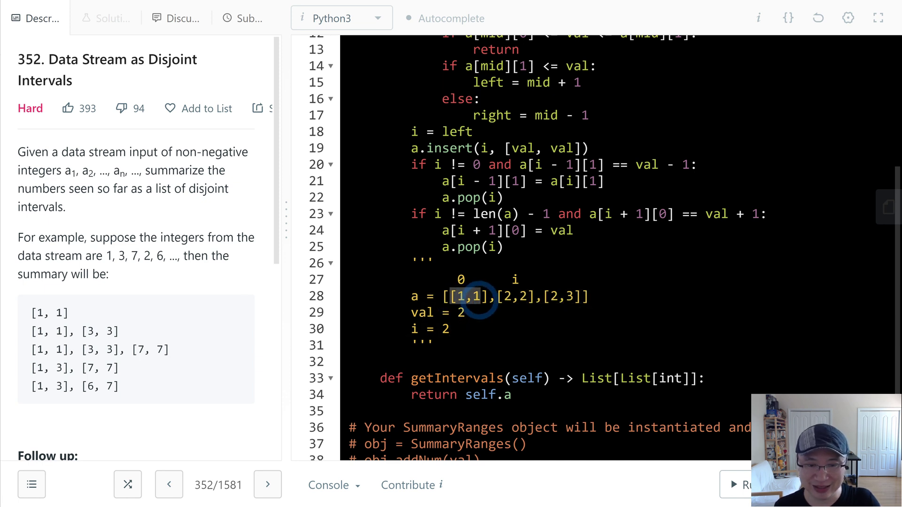
pyautogui.click(487, 312)
pyautogui.doubleClick(476, 296)
pyautogui.write('2')
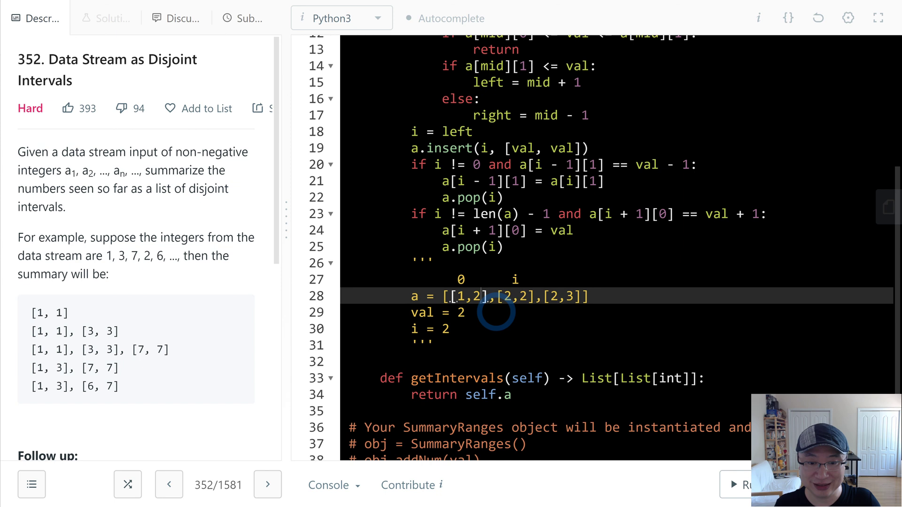
pyautogui.click(533, 310)
pyautogui.moveTo(543, 296); pyautogui.dragTo(497, 296)
pyautogui.press('BackSpace')
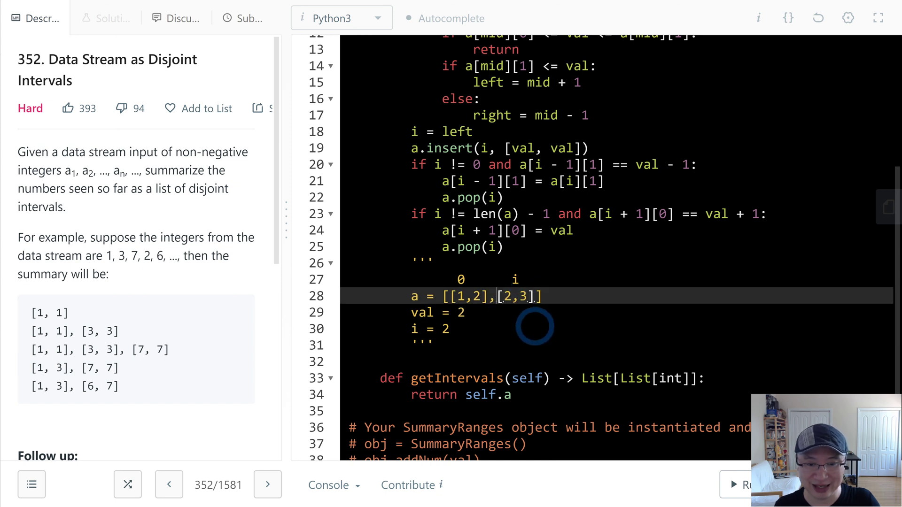
# Add a blank line after a.pop(i) in the left-merge block.
pyautogui.click(534, 327)
pyautogui.doubleClick(515, 281)
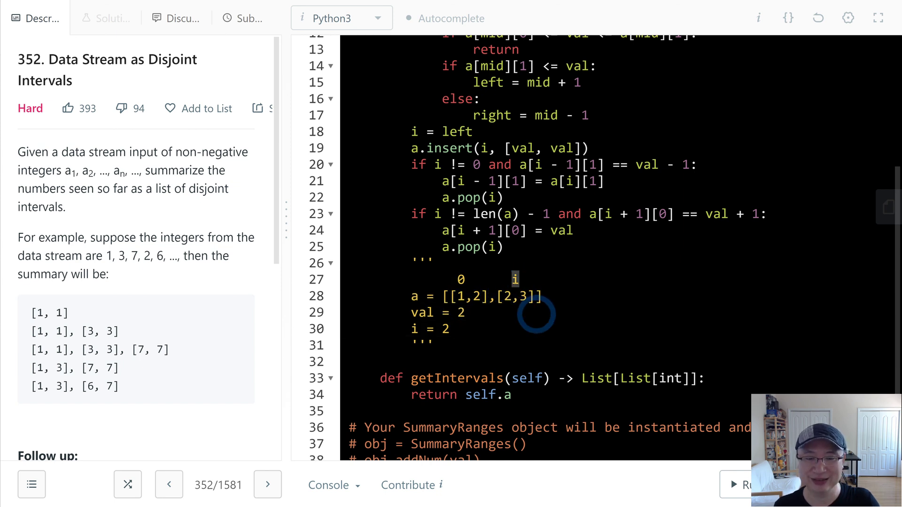
pyautogui.click(547, 324)
pyautogui.click(636, 297)
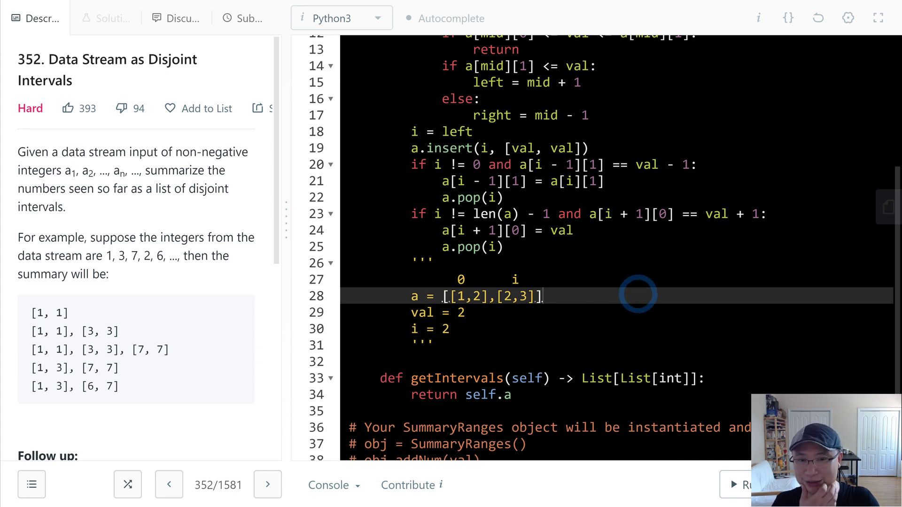
pyautogui.click(525, 199)
pyautogui.press('Return')
pyautogui.write('i -= 1')
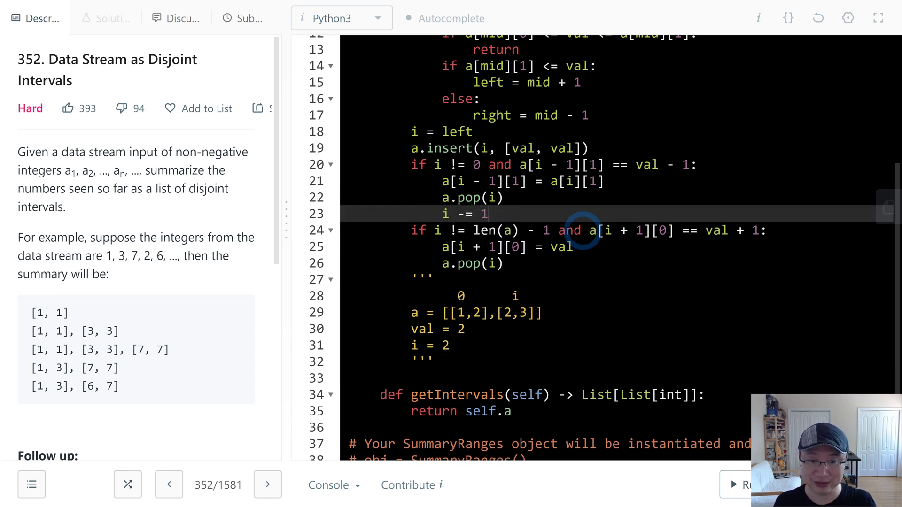
# Run the sample test, then replace val in the right-merge assignment with a[i][1].
pyautogui.hotkey('ctrl', "'")
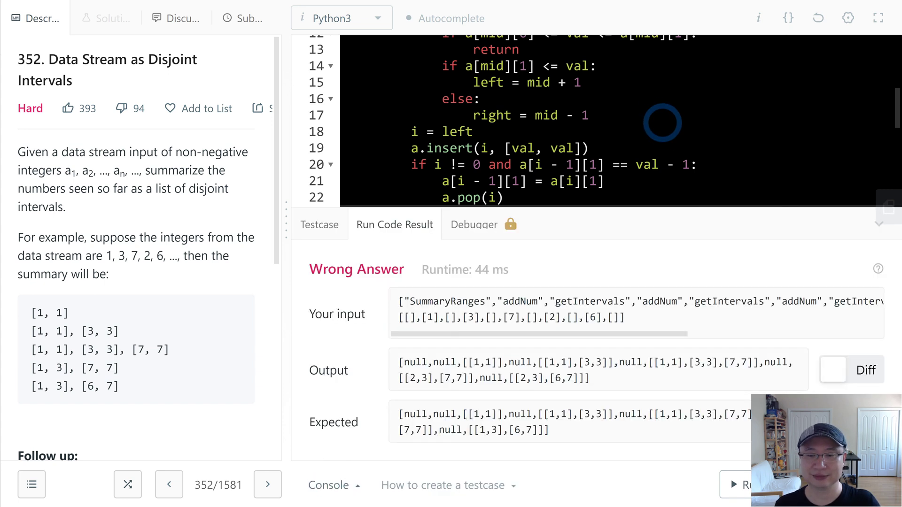
pyautogui.click(879, 226)
pyautogui.press('Down')
pyautogui.press('Down')
pyautogui.press('Down')
pyautogui.press('Down')
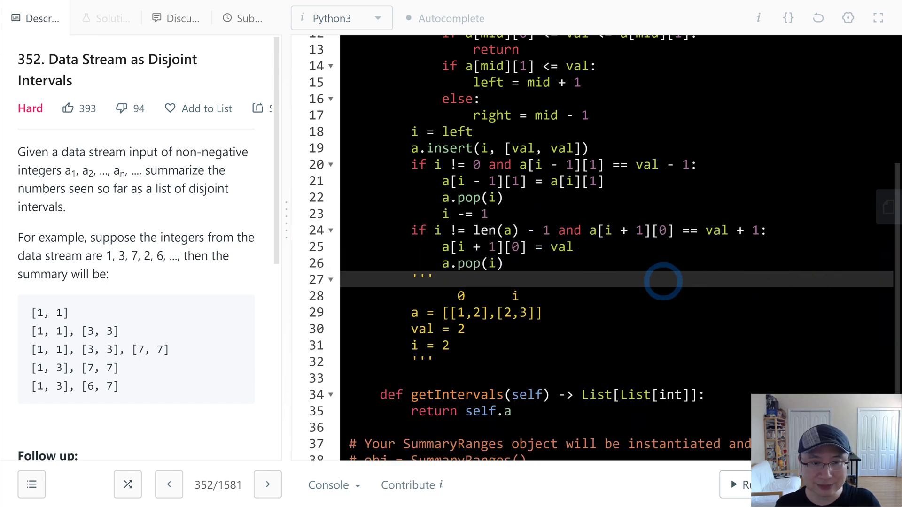
pyautogui.moveTo(606, 181); pyautogui.dragTo(560, 184)
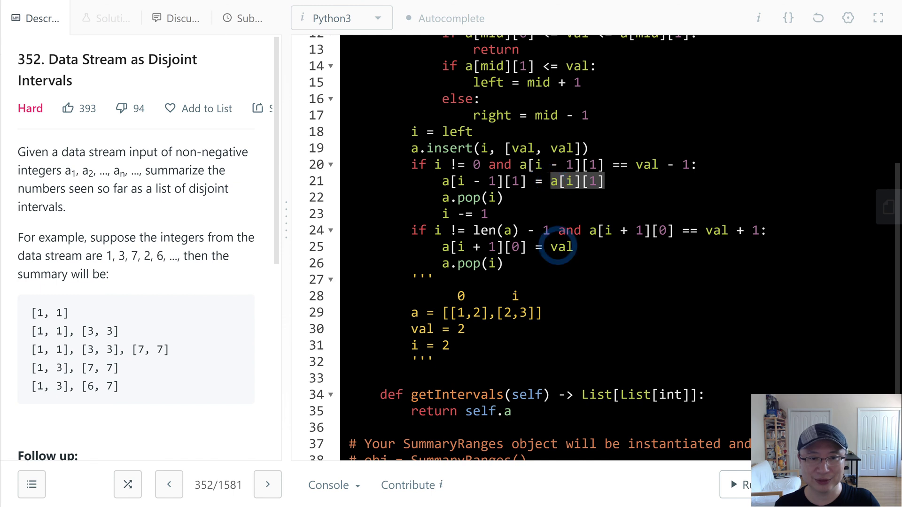
pyautogui.doubleClick(562, 246)
pyautogui.write('a[i][1]')
pyautogui.click(802, 317)
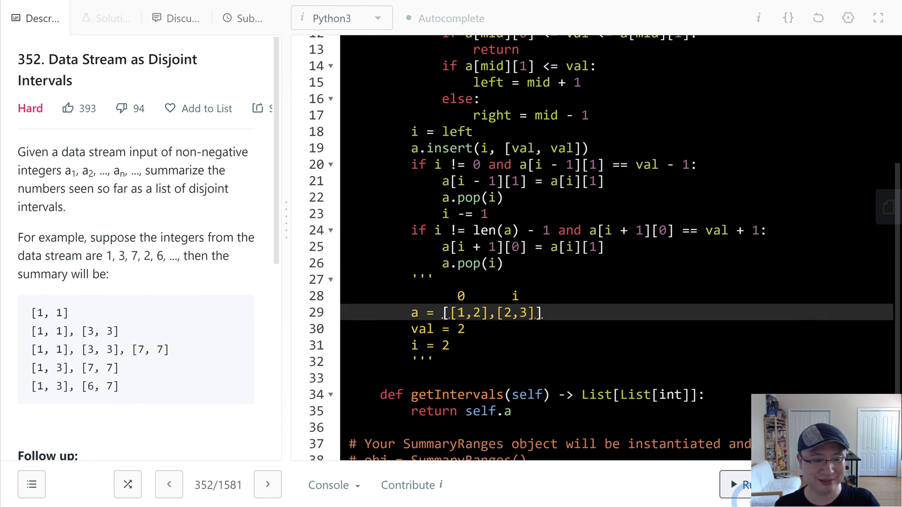
# After a Wrong Answer, change the right-merge copy to a[i][0] and rerun for Accepted.
pyautogui.hotkey('ctrl', "'")
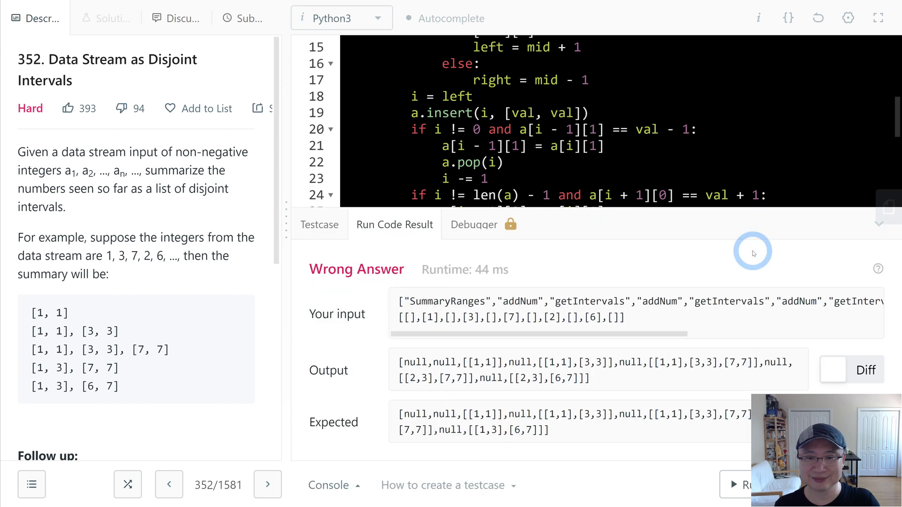
pyautogui.click(878, 228)
pyautogui.click(805, 293)
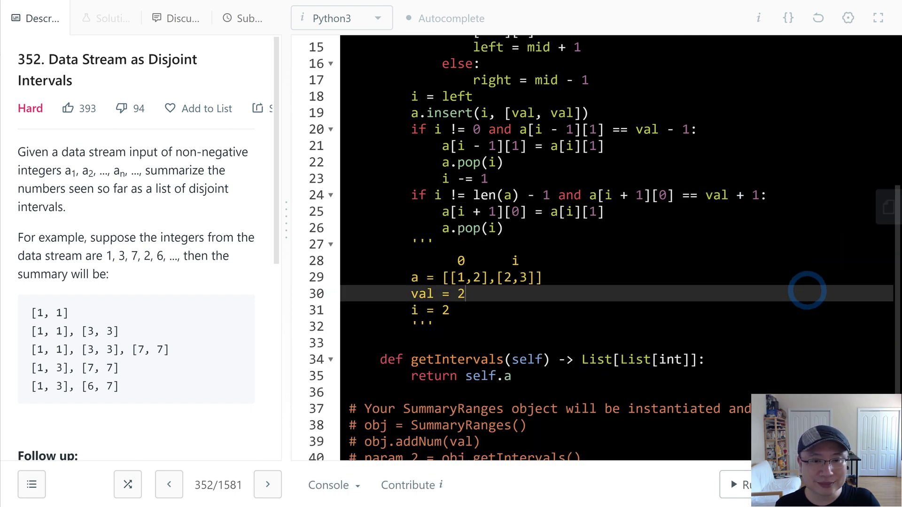
pyautogui.click(601, 212)
pyautogui.doubleClick(592, 212)
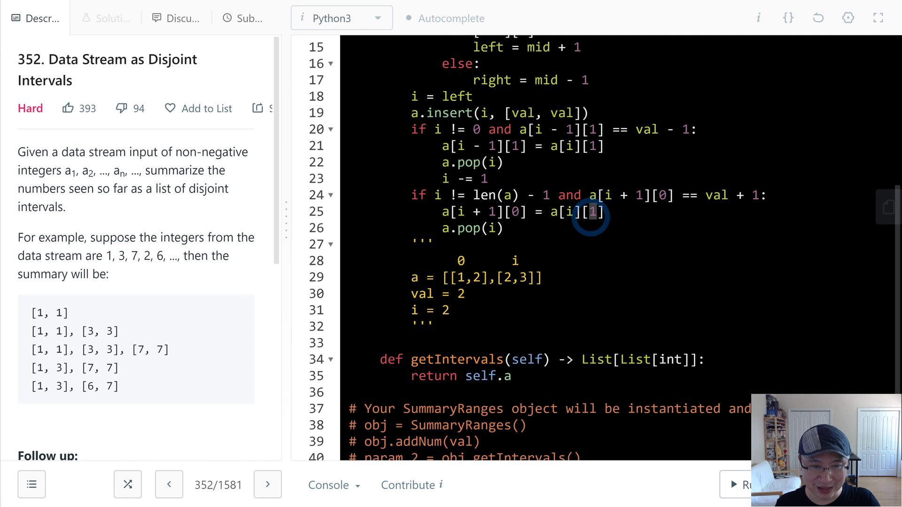
pyautogui.write('0')
pyautogui.click(708, 279)
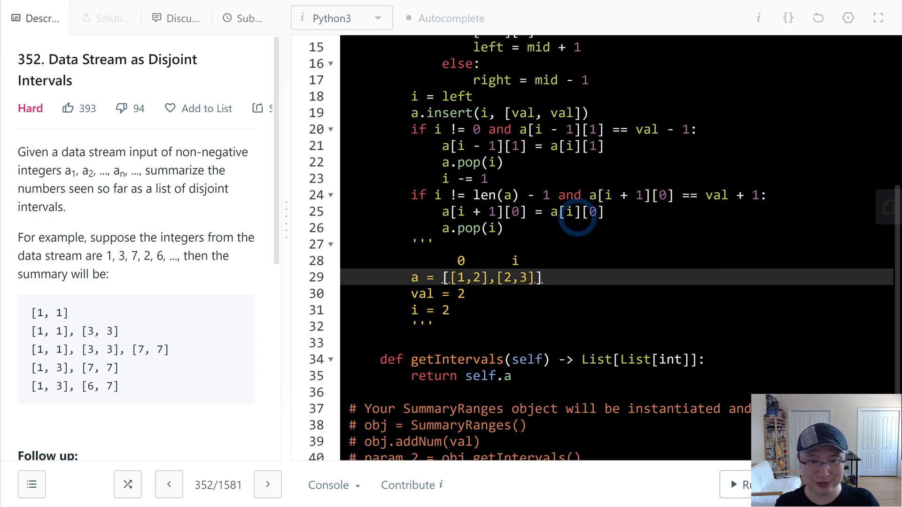
pyautogui.click(736, 484)
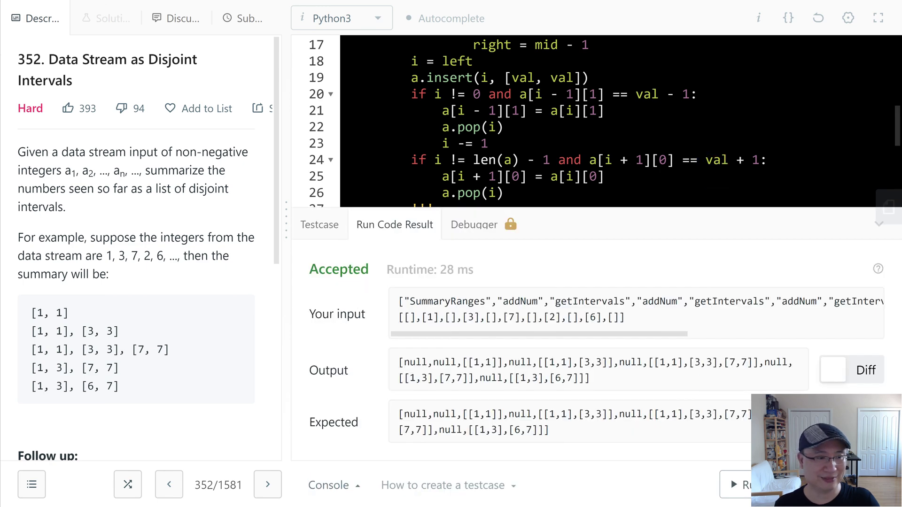
# Submit the solution (Accepted, 160 ms) and delete the i -= 1 line.
pyautogui.hotkey('ctrl', 'Return')
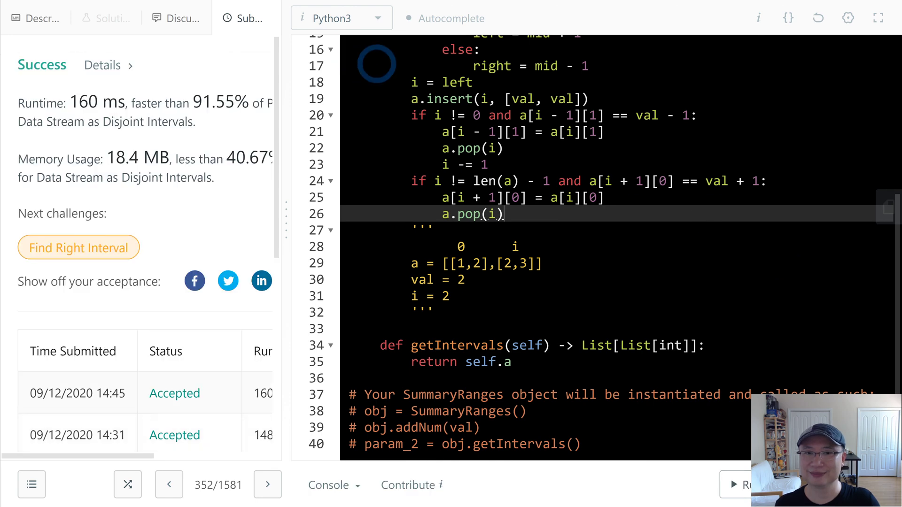
pyautogui.click(508, 166)
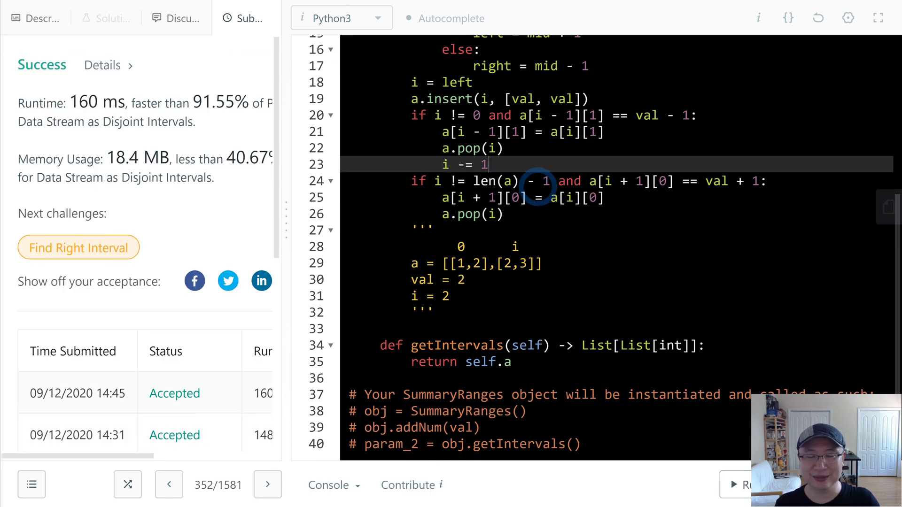
pyautogui.hotkey('ctrl', 'x')
# Move the right-merge if-block to just after a.insert and remove the leftover blank line.
pyautogui.moveTo(503, 213); pyautogui.dragTo(409, 183)
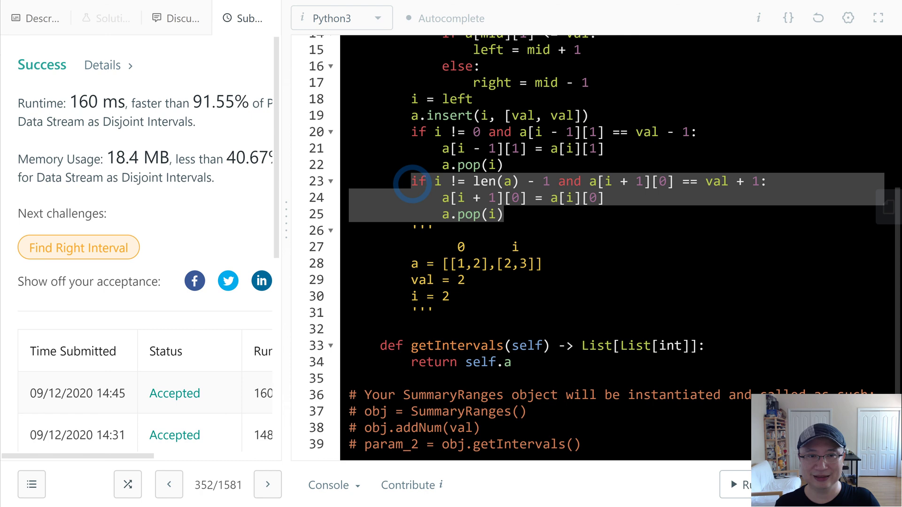
pyautogui.hotkey('ctrl', 'x')
pyautogui.click(637, 154)
pyautogui.press('Return')
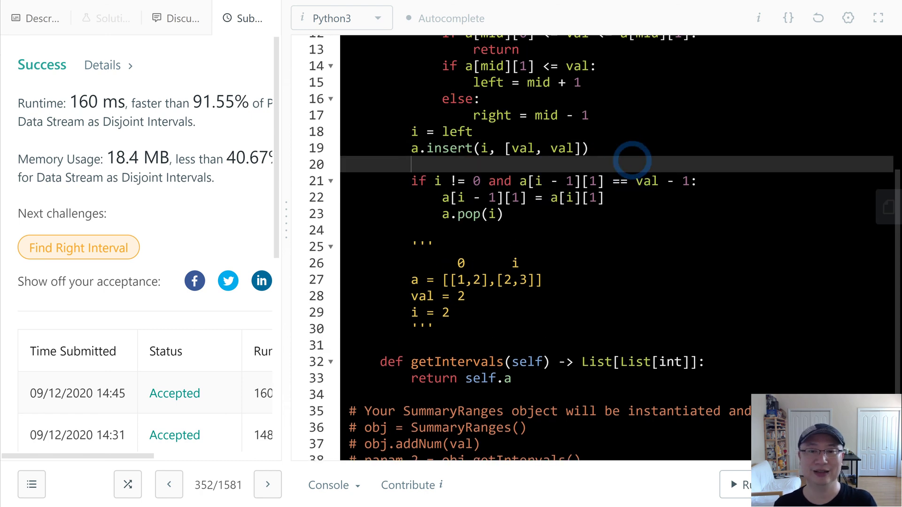
pyautogui.hotkey('ctrl', 'v')
pyautogui.press('Down')
pyautogui.press('Down')
pyautogui.press('Down')
pyautogui.press('Down')
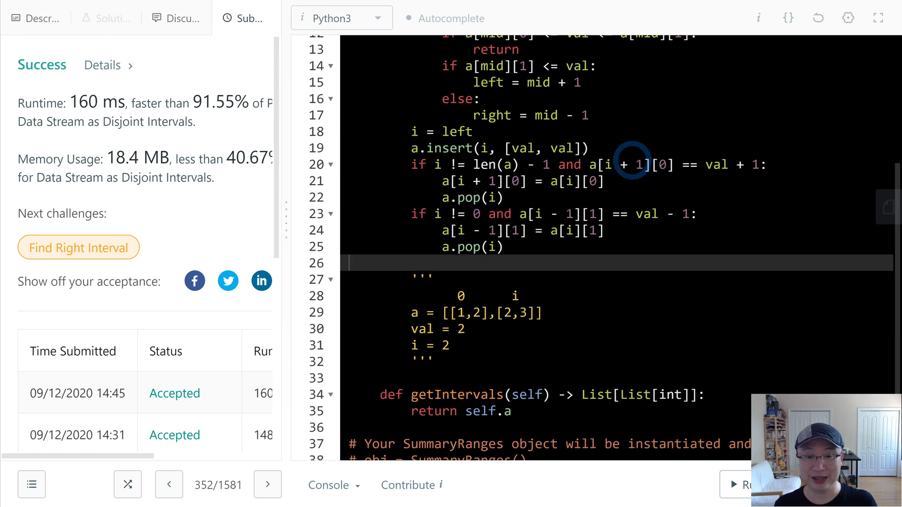
pyautogui.press('BackSpace')
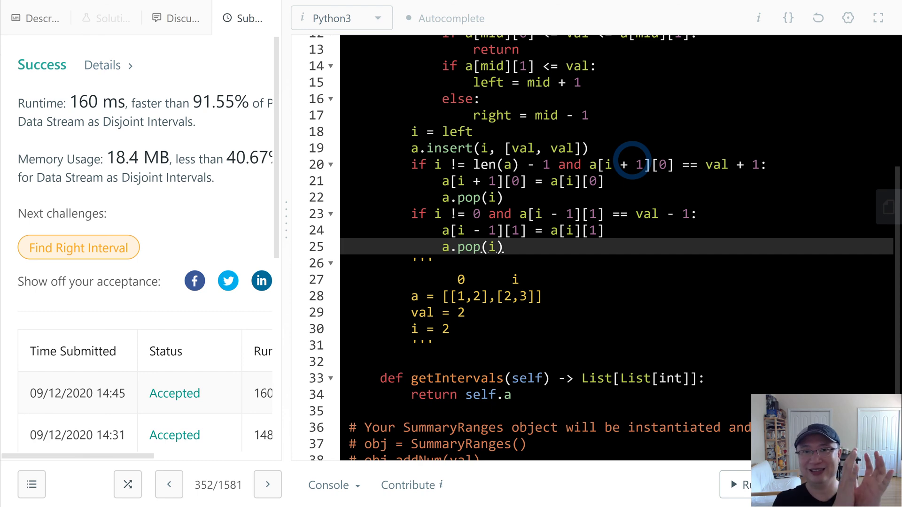
pyautogui.press('Up')
pyautogui.press('Up')
pyautogui.press('Up')
pyautogui.scroll(1, 726, 224)
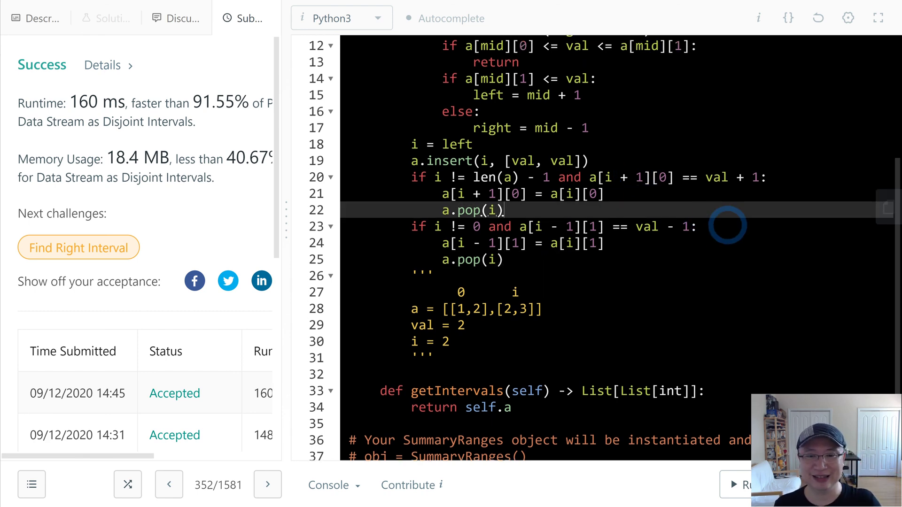
pyautogui.scroll(2, 761, 269)
pyautogui.scroll(3, 766, 277)
pyautogui.scroll(-3, 739, 247)
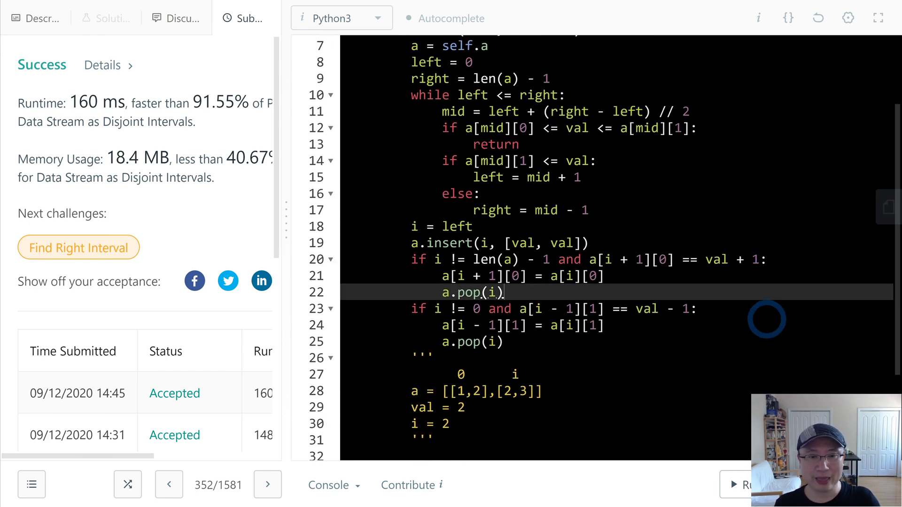
pyautogui.scroll(3, 776, 339)
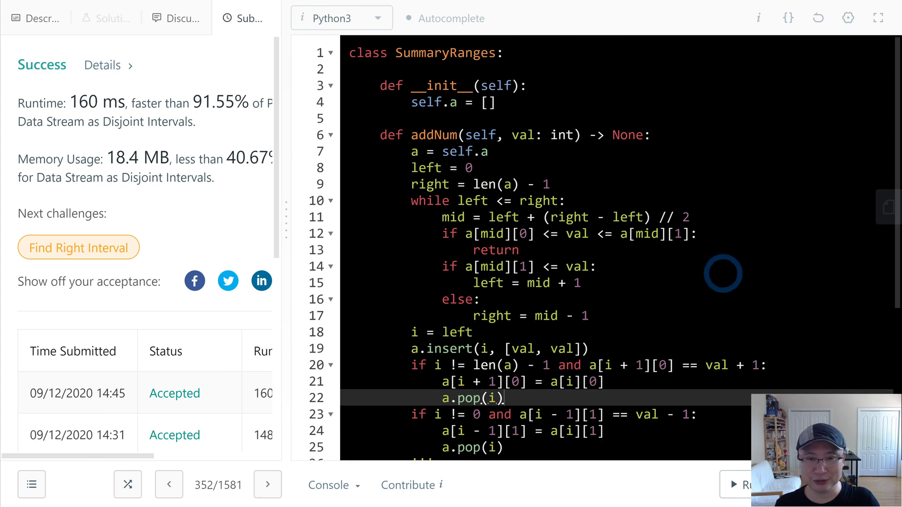
pyautogui.scroll(-1, 724, 274)
pyautogui.scroll(2, 723, 274)
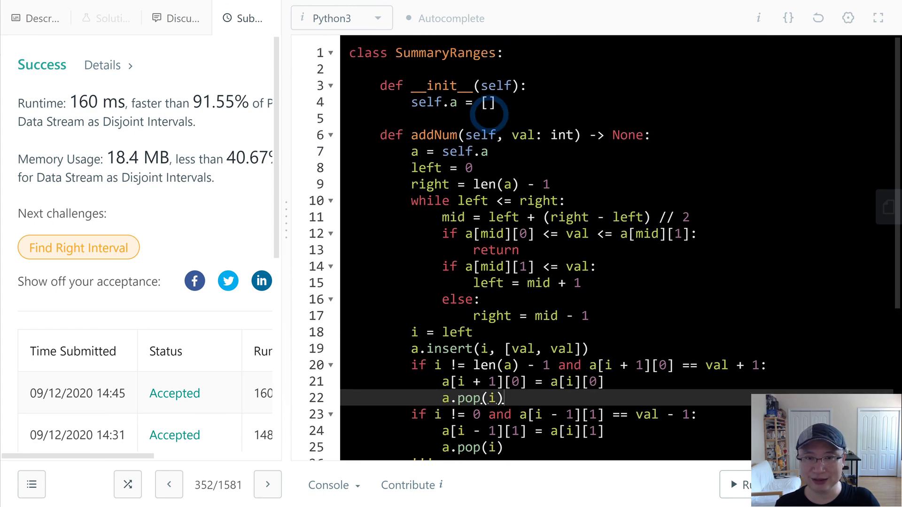
pyautogui.moveTo(380, 85); pyautogui.dragTo(520, 101)
pyautogui.click(562, 114)
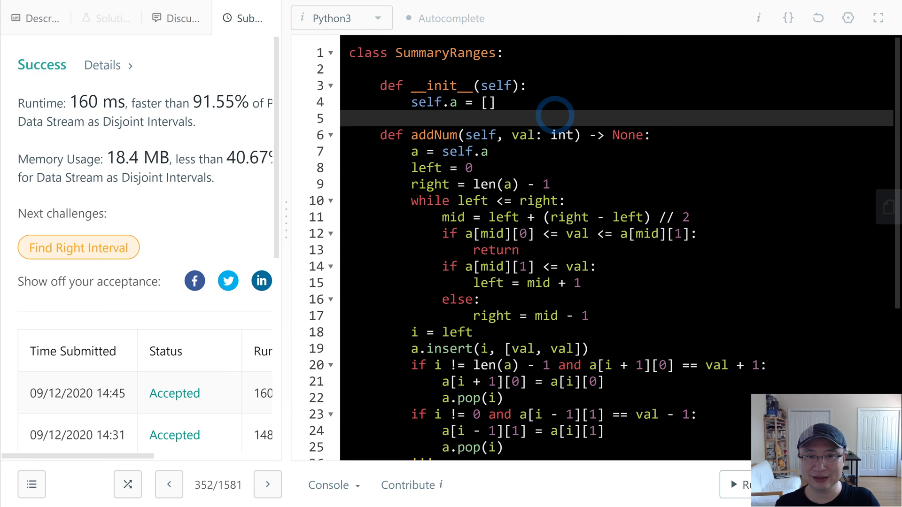
pyautogui.click(503, 101)
pyautogui.scroll(-2, 562, 109)
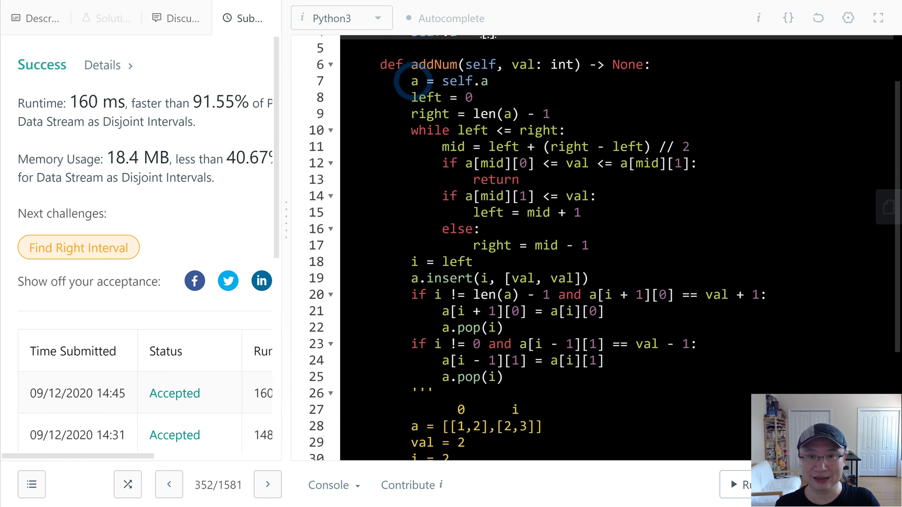
pyautogui.click(391, 64)
pyautogui.click(558, 147)
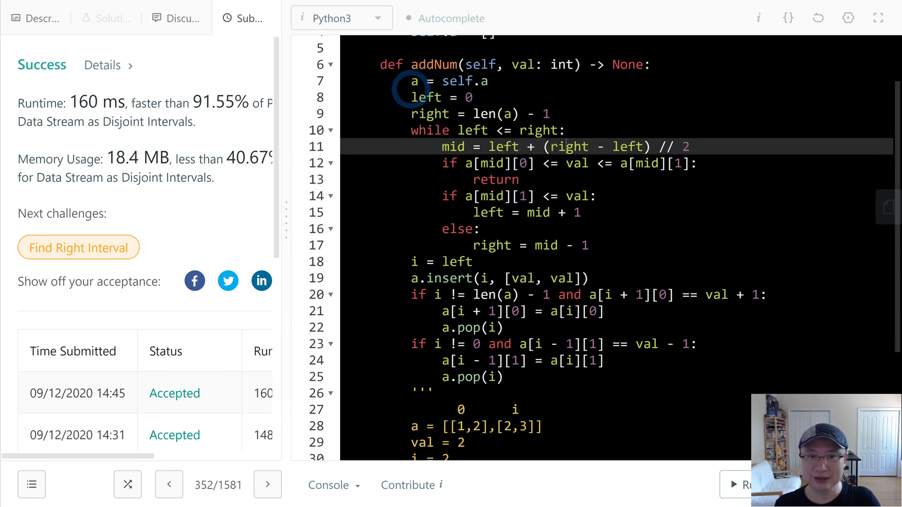
pyautogui.moveTo(411, 97); pyautogui.dragTo(589, 245)
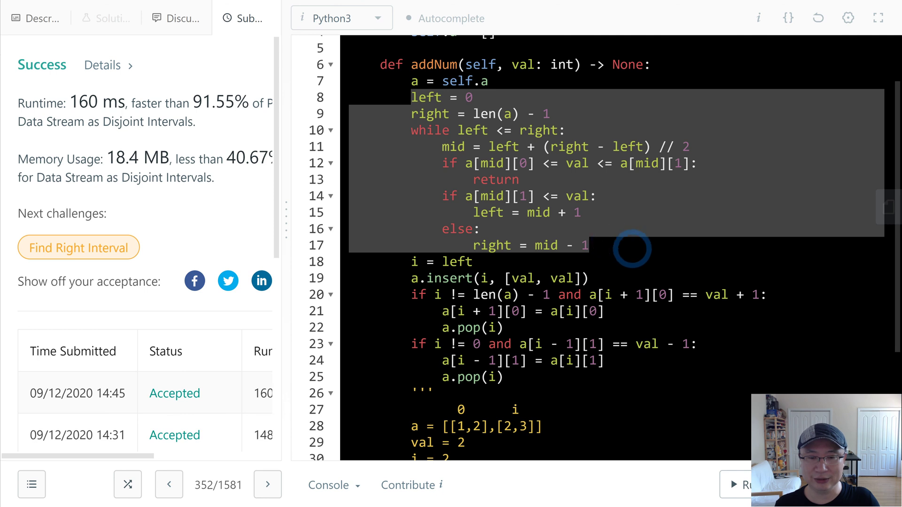
pyautogui.scroll(-1, 632, 248)
pyautogui.click(414, 244)
pyautogui.moveTo(411, 243); pyautogui.dragTo(589, 243)
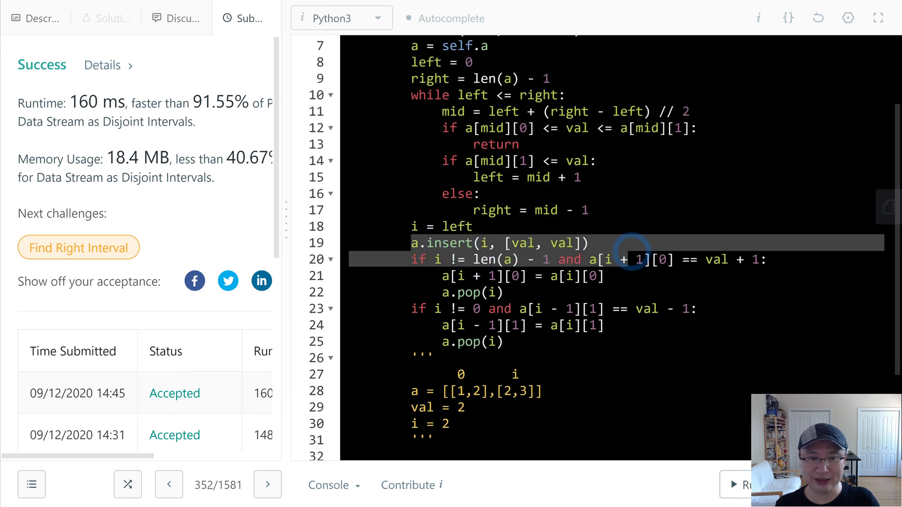
pyautogui.click(655, 260)
pyautogui.moveTo(411, 259); pyautogui.dragTo(512, 294)
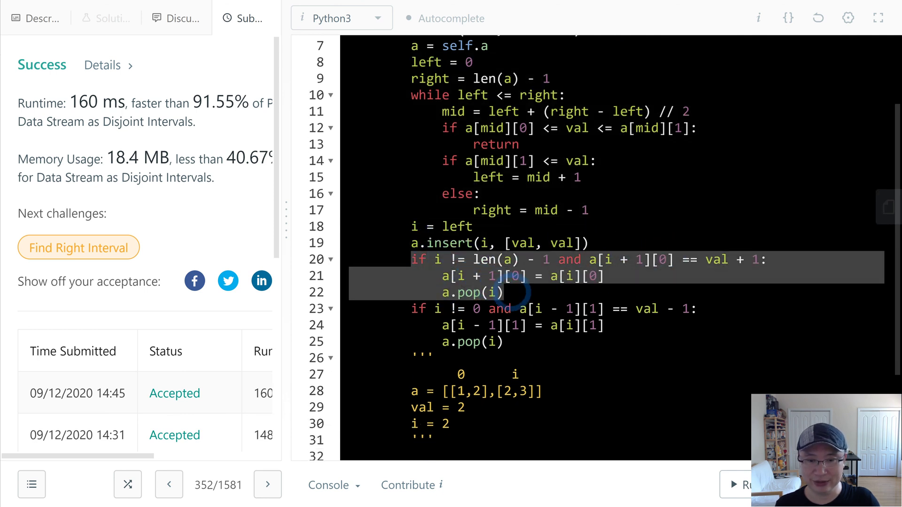
pyautogui.click(506, 294)
pyautogui.moveTo(433, 293); pyautogui.dragTo(502, 293)
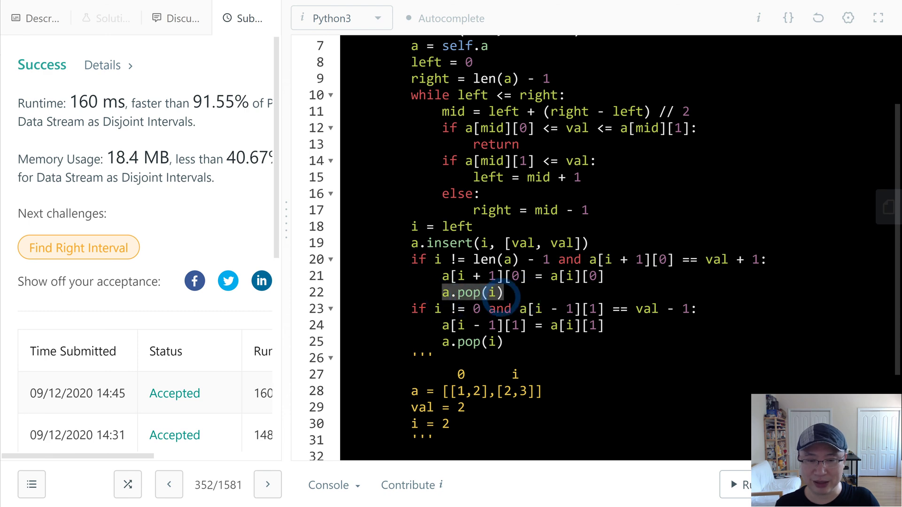
pyautogui.click(415, 309)
pyautogui.moveTo(415, 309); pyautogui.dragTo(504, 342)
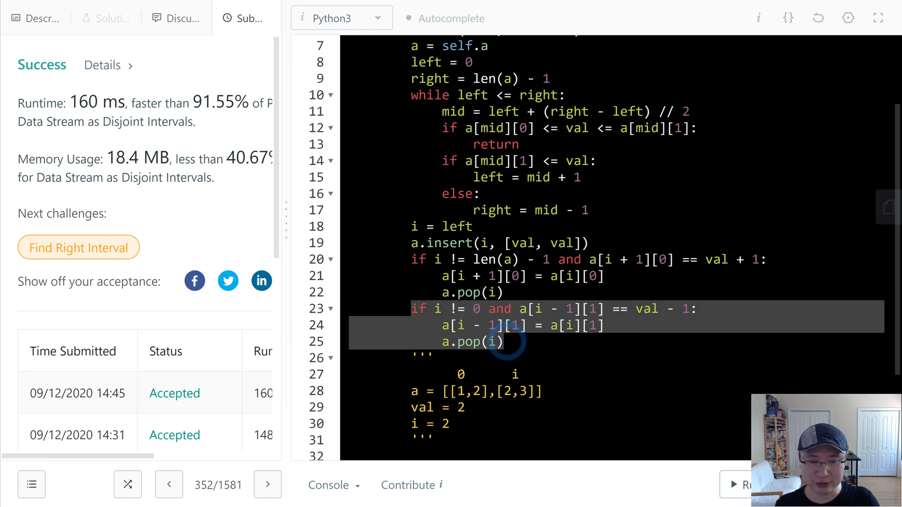
pyautogui.click(504, 341)
pyautogui.click(689, 364)
pyautogui.scroll(3, 689, 365)
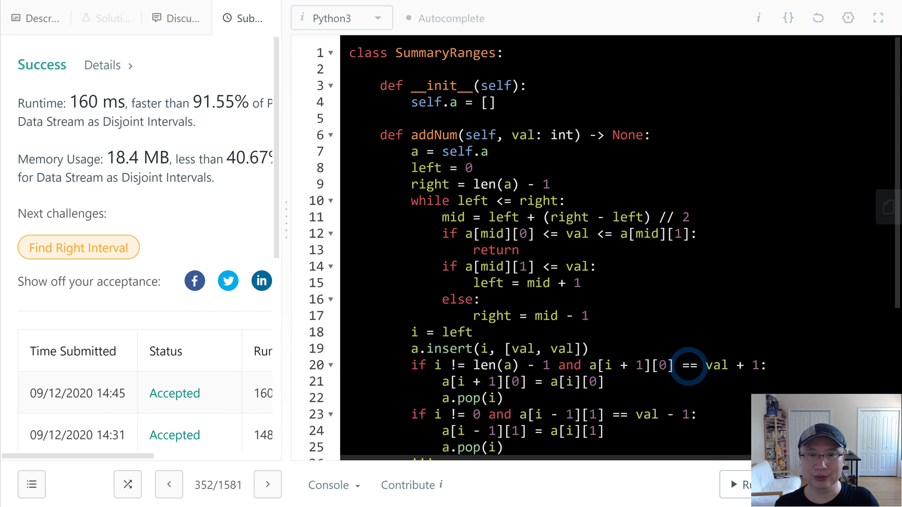
pyautogui.moveTo(380, 135); pyautogui.dragTo(631, 423)
pyautogui.scroll(-4, 631, 423)
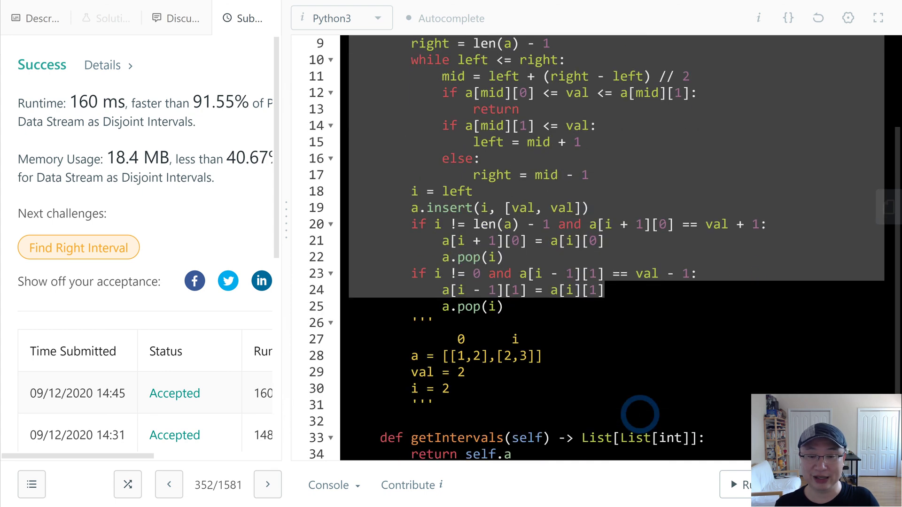
pyautogui.scroll(-1, 635, 416)
pyautogui.moveTo(381, 403); pyautogui.dragTo(551, 429)
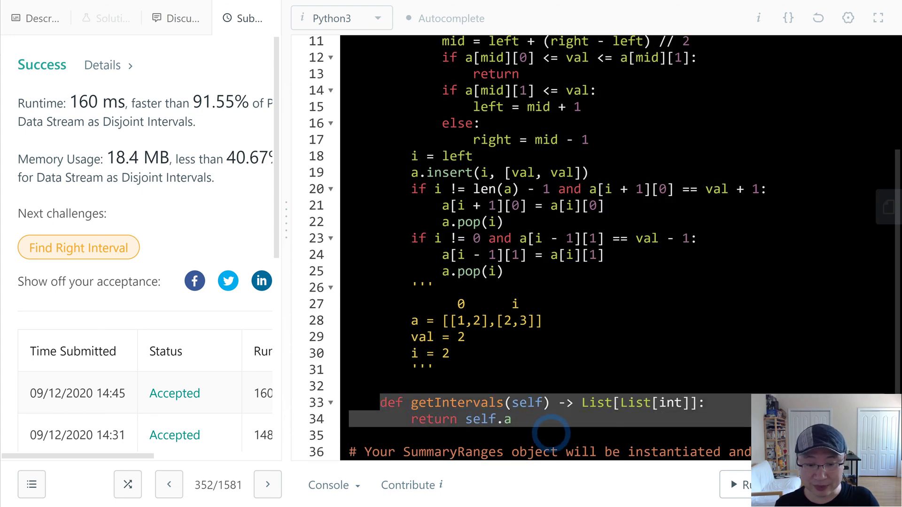
pyautogui.click(576, 427)
pyautogui.doubleClick(457, 402)
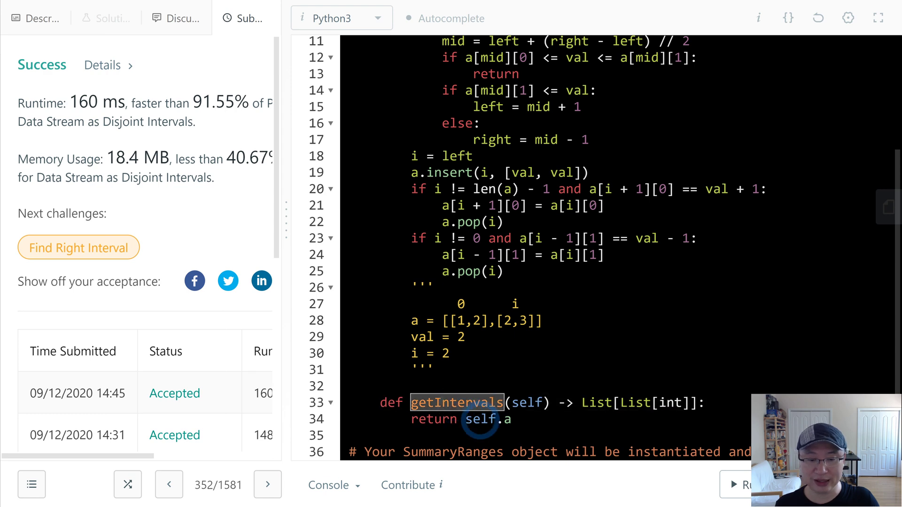
pyautogui.click(511, 418)
pyautogui.moveTo(381, 403); pyautogui.dragTo(549, 419)
pyautogui.scroll(3, 548, 419)
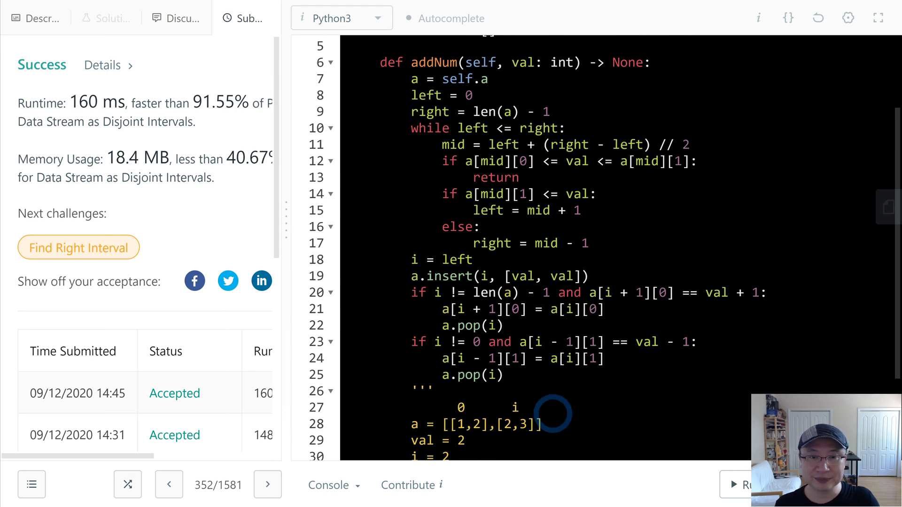
pyautogui.scroll(1, 549, 419)
pyautogui.scroll(1, 550, 418)
pyautogui.scroll(-1, 552, 415)
pyautogui.scroll(1, 553, 415)
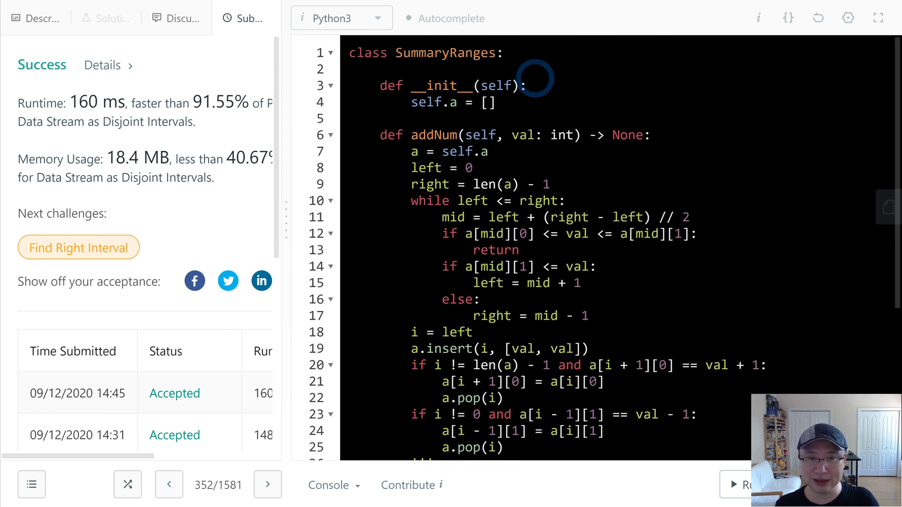
pyautogui.moveTo(502, 103); pyautogui.dragTo(393, 97)
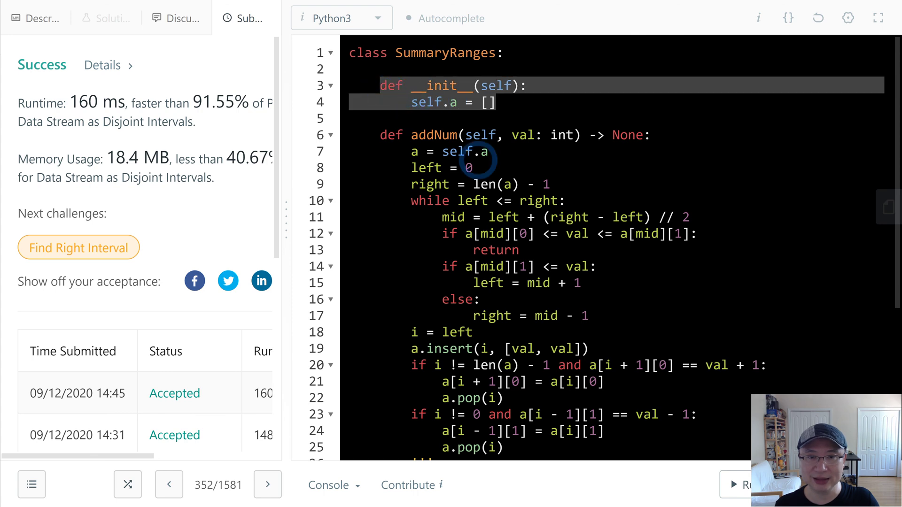
pyautogui.scroll(-1, 429, 186)
pyautogui.scroll(-1, 548, 191)
pyautogui.scroll(-1, 550, 195)
pyautogui.scroll(-1, 564, 247)
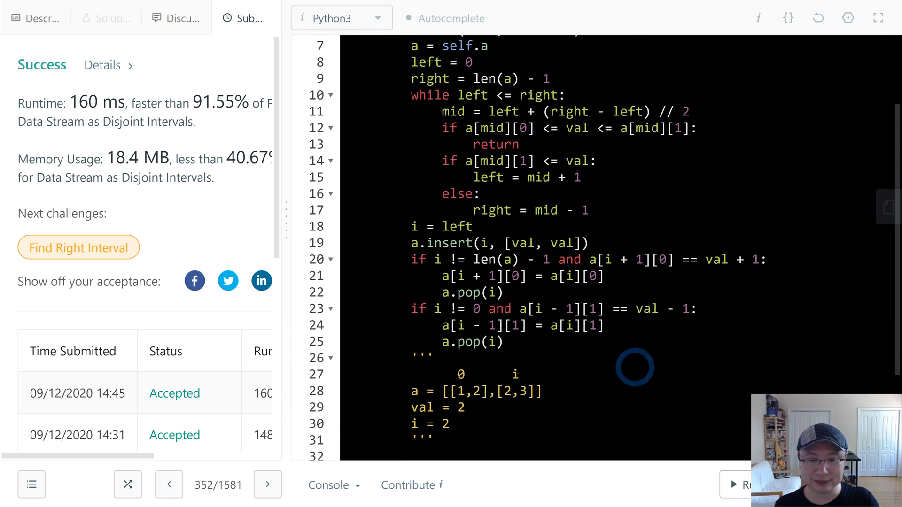
pyautogui.moveTo(634, 367)
pyautogui.mouseDown()
pyautogui.moveTo(342, 111)
pyautogui.moveTo(322, 44)
pyautogui.mouseUp()
pyautogui.scroll(-3, 585, 282)
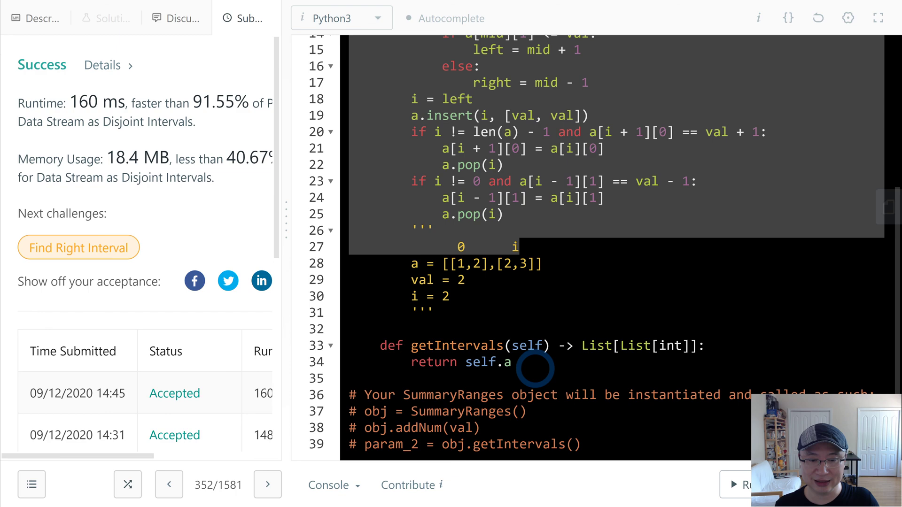
pyautogui.moveTo(536, 366); pyautogui.dragTo(372, 338)
pyautogui.click(724, 280)
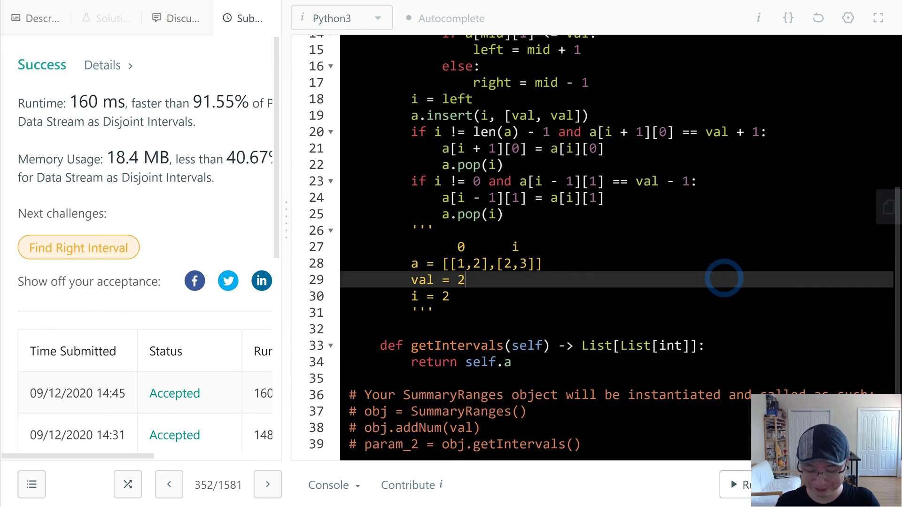